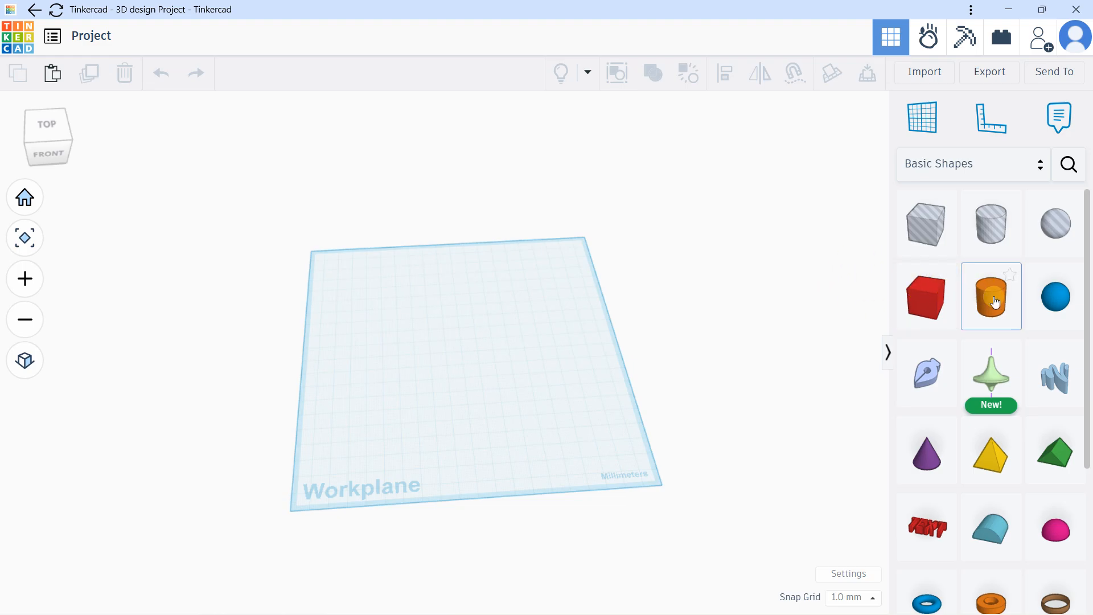
Step: Add a cylinder near the middle of the workplane and set its sides to 128
{"action": "left_click_drag", "start_coordinate": [995, 302], "coordinate": [444, 322]}
{"action": "scroll", "coordinate": [421, 298], "scroll_direction": "up", "scroll_amount": 2}
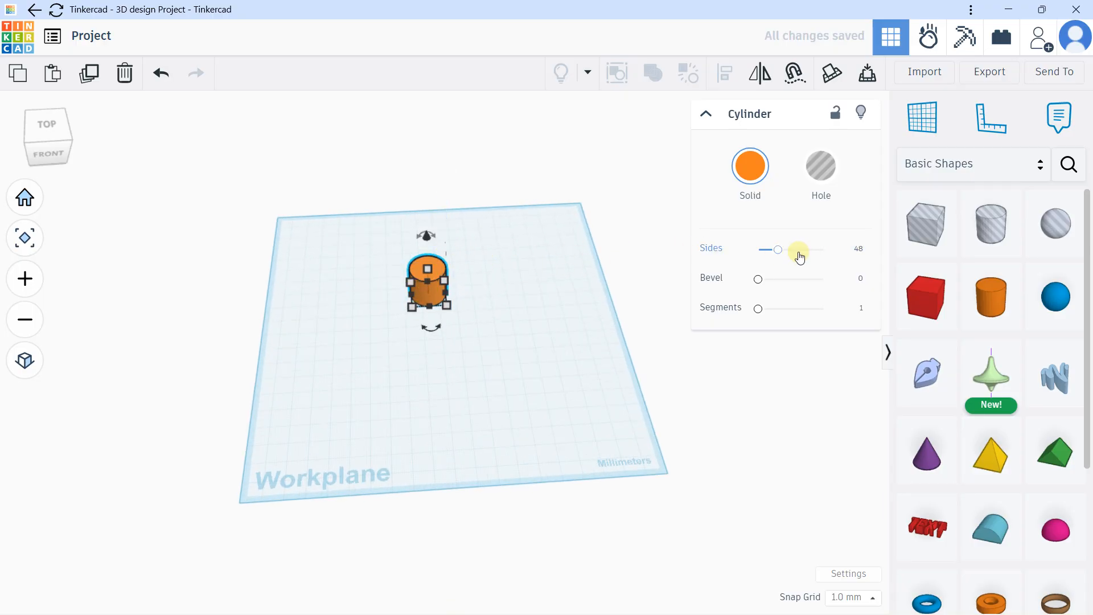
{"action": "left_click_drag", "start_coordinate": [778, 249], "coordinate": [845, 253]}
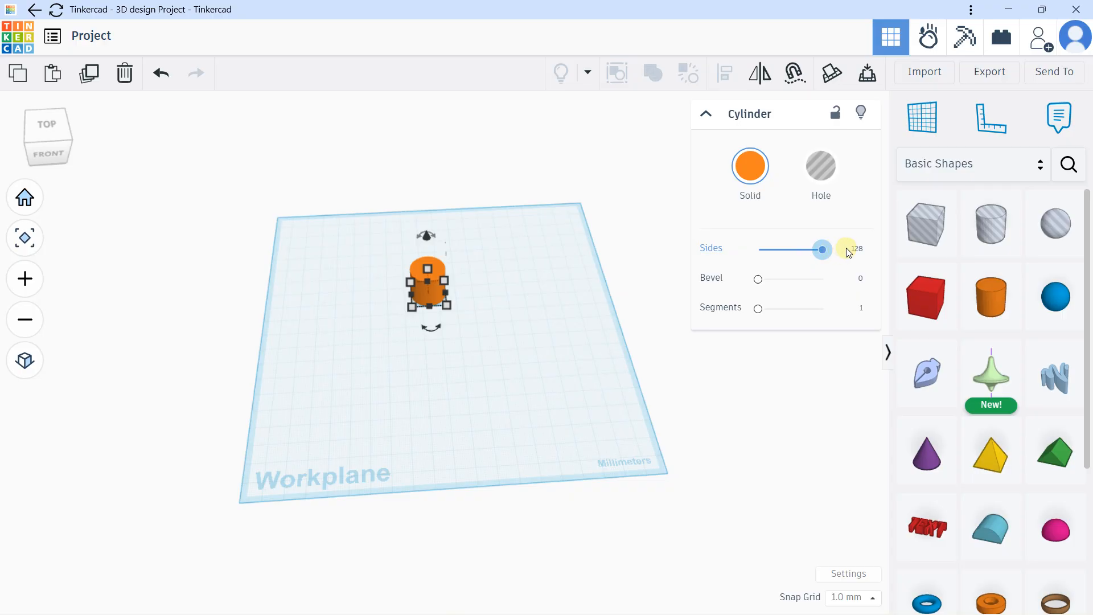
Step: Colour the cylinder green and stretch its height to 80 mm
{"action": "left_click", "coordinate": [751, 177]}
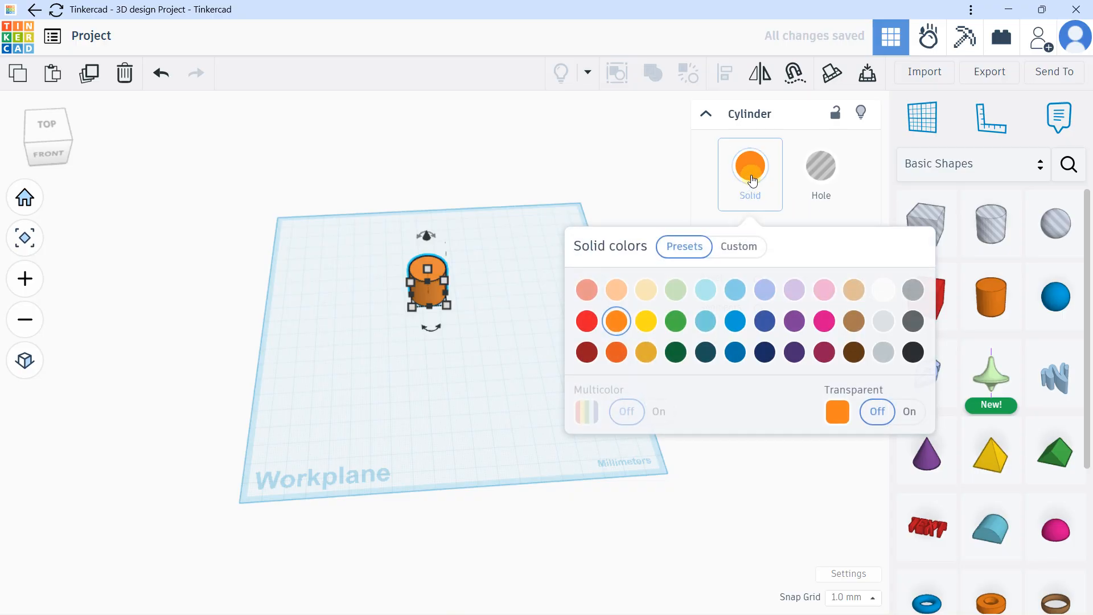
{"action": "left_click", "coordinate": [674, 322]}
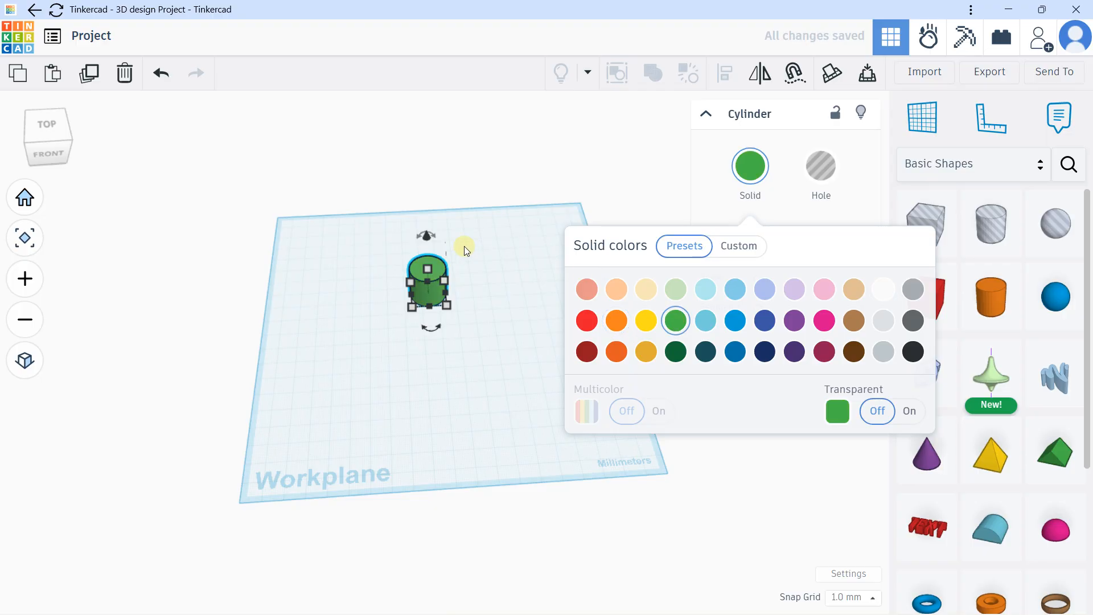
{"action": "left_click_drag", "start_coordinate": [430, 268], "coordinate": [425, 179]}
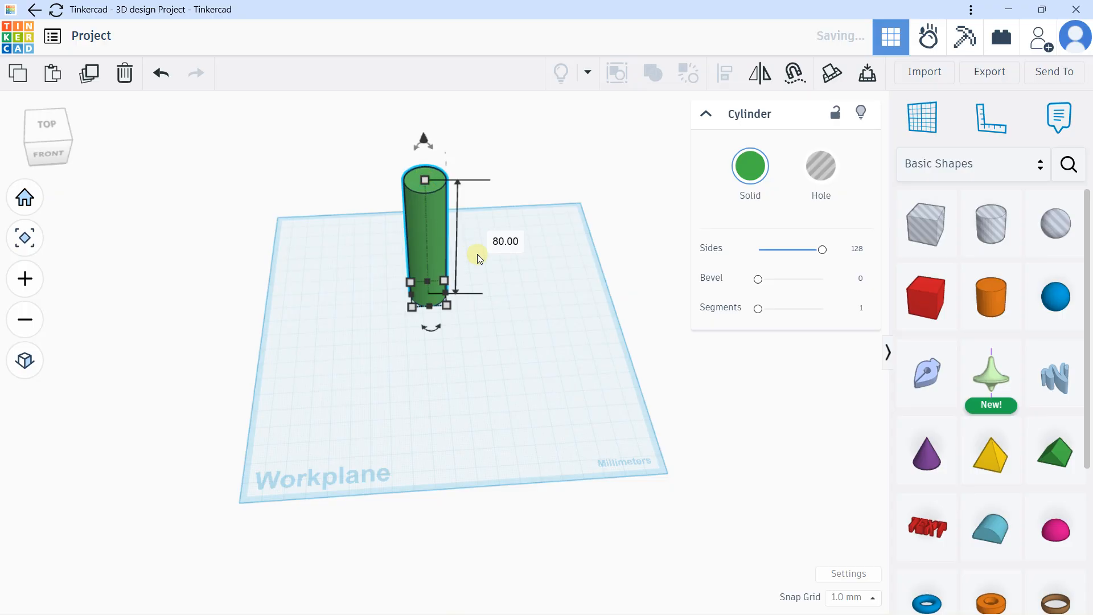
{"action": "right_click_drag", "start_coordinate": [477, 254], "coordinate": [488, 292]}
{"action": "left_click", "coordinate": [556, 224]}
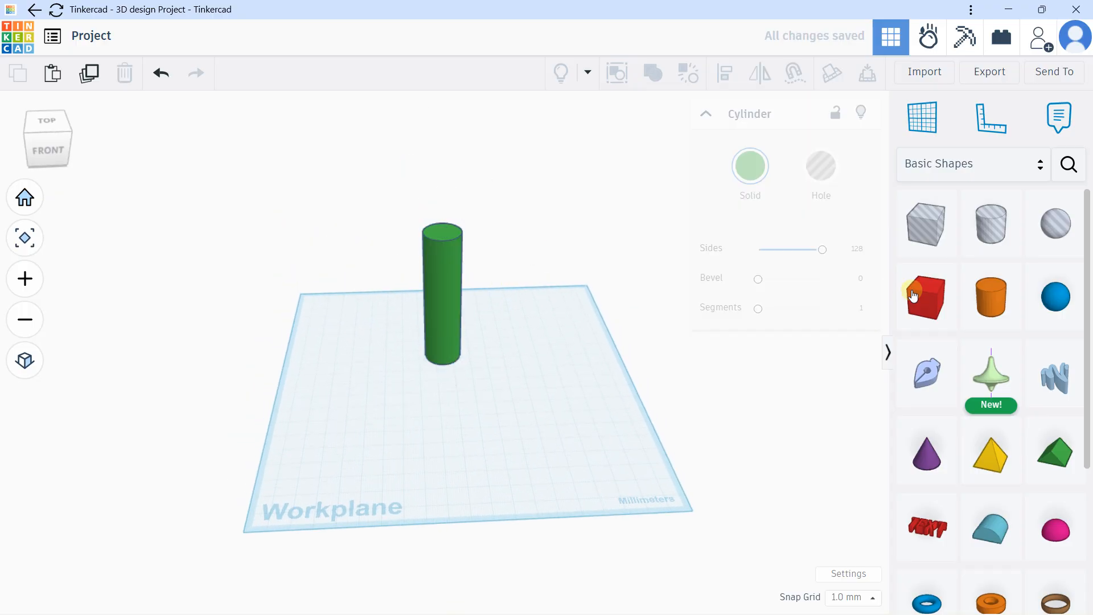
Step: Add a sphere to the left of the cylinder and enlarge it uniformly to 28 mm
{"action": "left_click_drag", "start_coordinate": [1066, 305], "coordinate": [290, 387]}
{"action": "scroll", "coordinate": [302, 353], "scroll_direction": "up", "scroll_amount": 3}
{"action": "scroll", "coordinate": [294, 324], "scroll_direction": "down", "scroll_amount": 2}
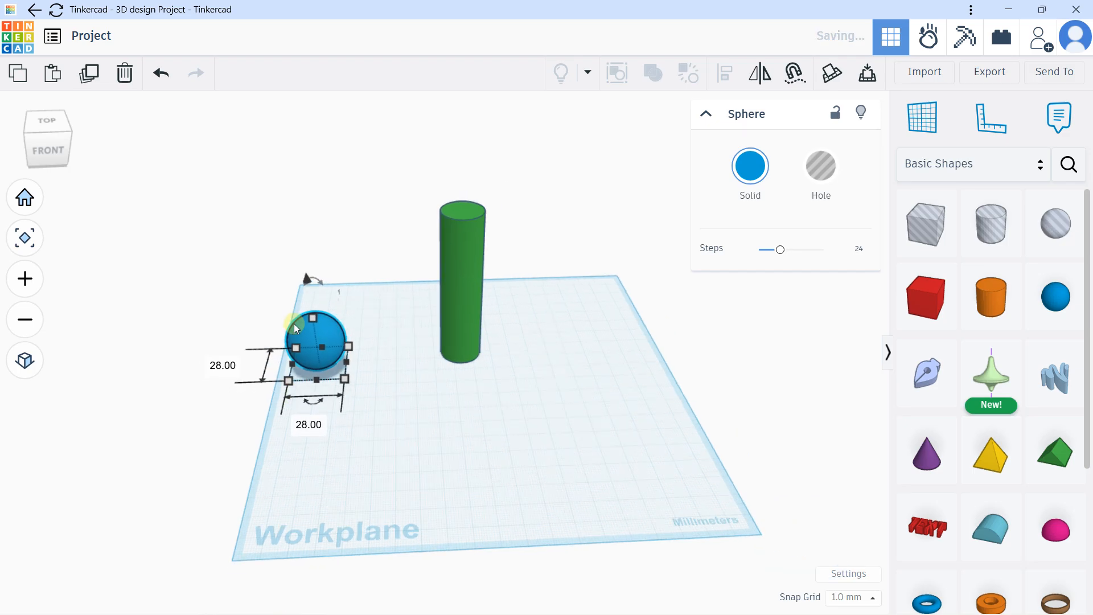
Step: Raise the sphere 96 mm above the workplane and switch to the flat orthographic view
{"action": "left_click", "coordinate": [46, 149]}
{"action": "left_click_drag", "start_coordinate": [323, 429], "coordinate": [294, 273]}
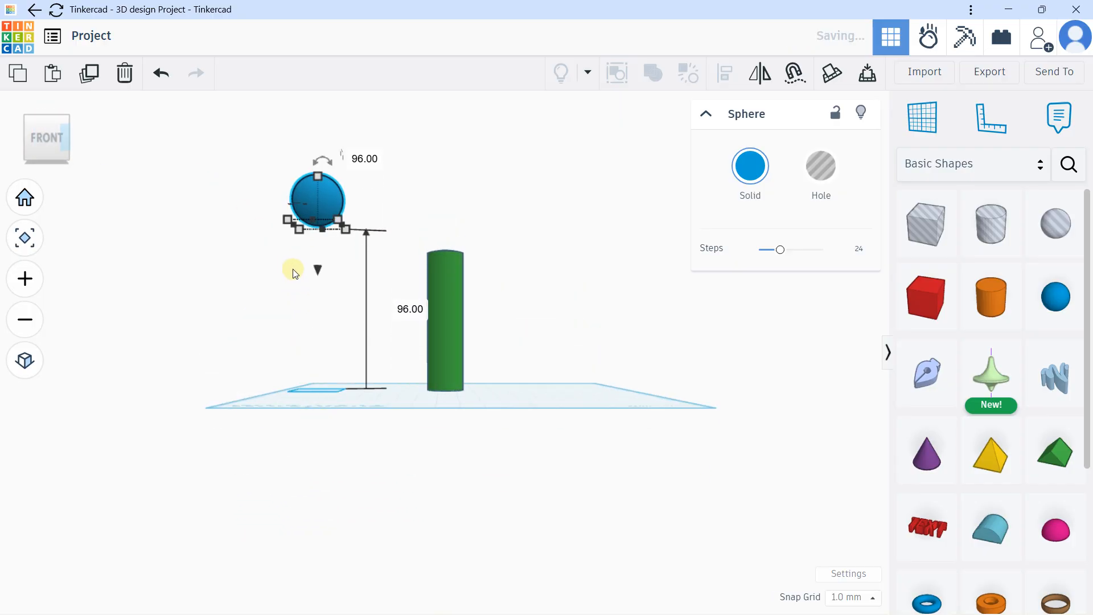
{"action": "left_click", "coordinate": [25, 359]}
Step: Reposition the sphere from above so it lines up front-to-back with the cylinder, near the workplane's left edge
{"action": "right_click_drag", "start_coordinate": [327, 249], "coordinate": [240, 272]}
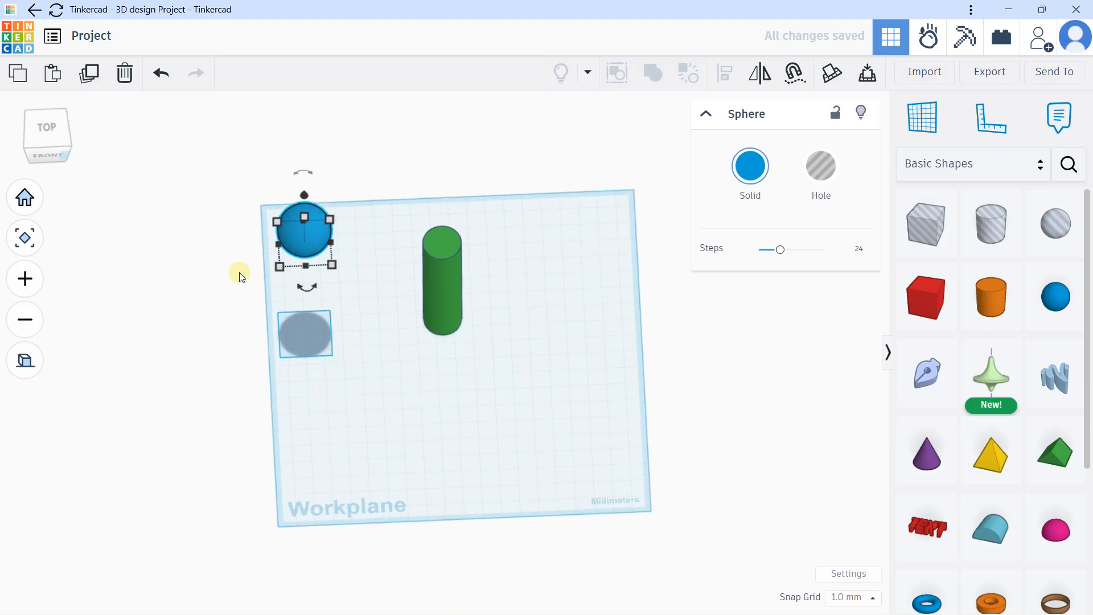
{"action": "left_click", "coordinate": [47, 132]}
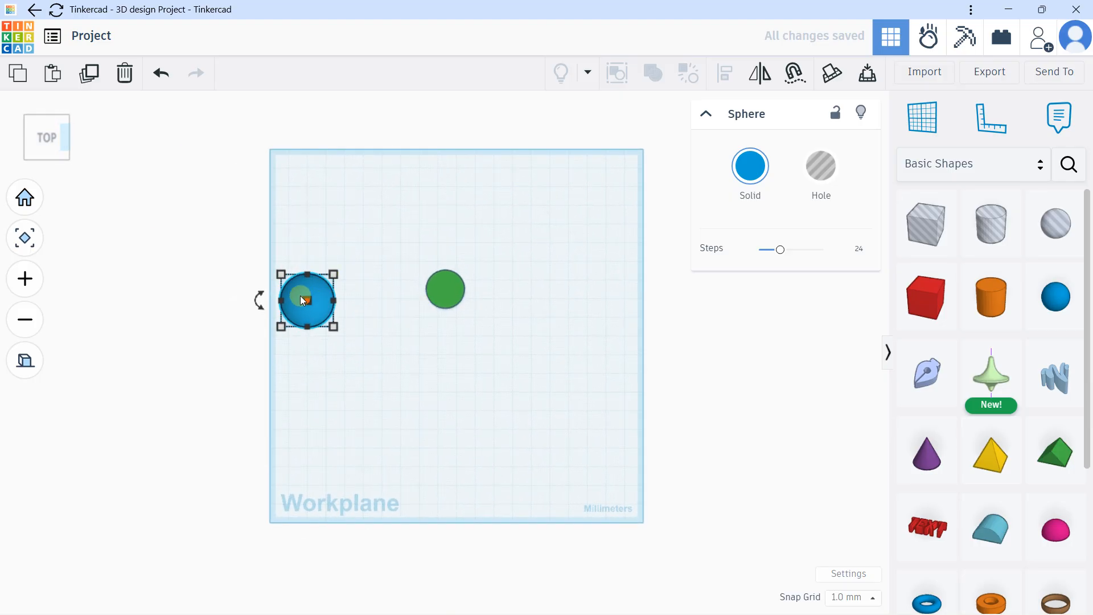
{"action": "mouse_move", "coordinate": [302, 305]}
{"action": "left_mouse_down"}
{"action": "mouse_move", "coordinate": [288, 290]}
{"action": "mouse_move", "coordinate": [311, 291]}
{"action": "left_mouse_up"}
{"action": "right_click_drag", "start_coordinate": [437, 275], "coordinate": [419, 134]}
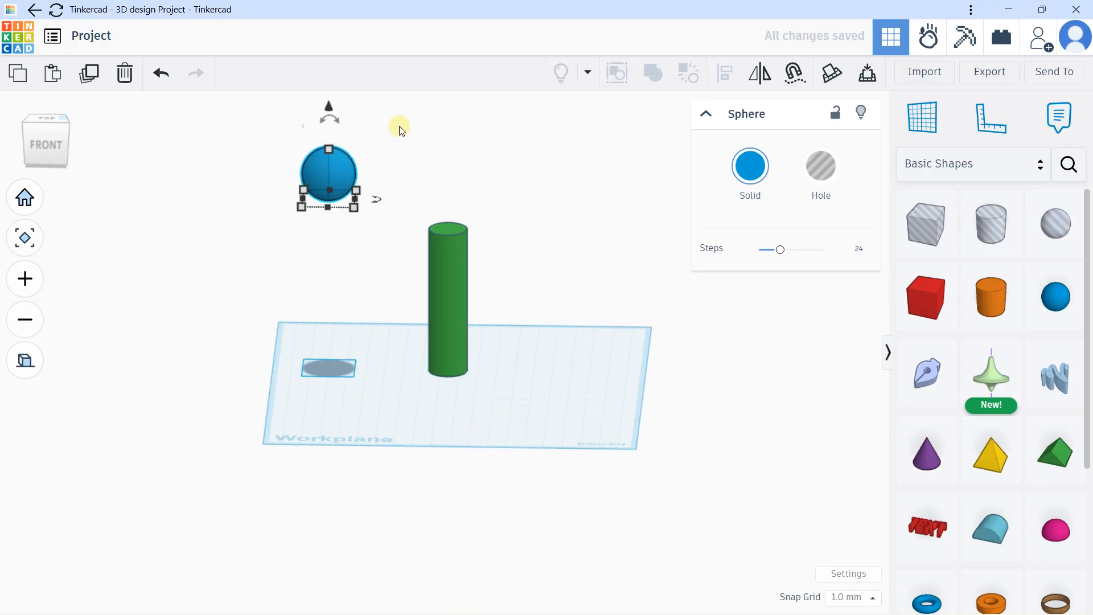
{"action": "right_click_drag", "start_coordinate": [358, 152], "coordinate": [342, 198]}
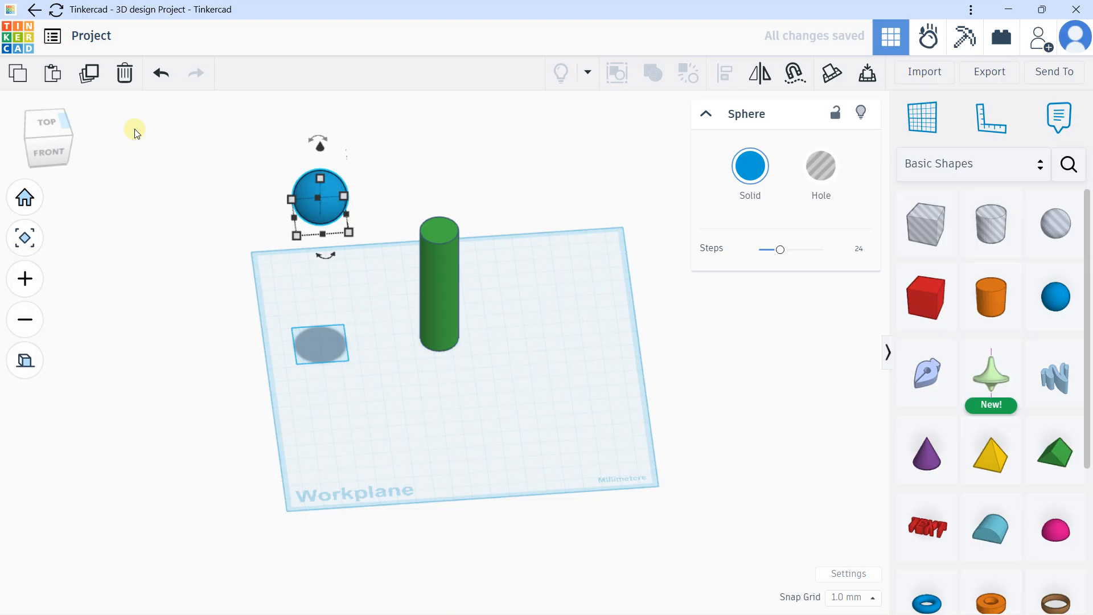
{"action": "left_click", "coordinate": [49, 124]}
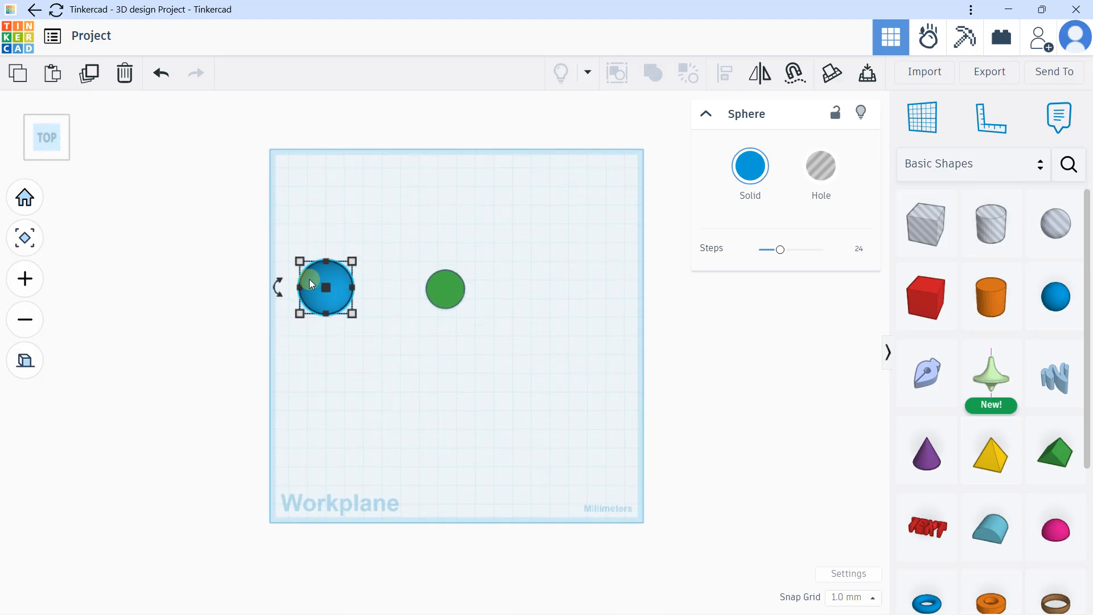
{"action": "left_click_drag", "start_coordinate": [309, 279], "coordinate": [300, 279]}
{"action": "right_click_drag", "start_coordinate": [359, 273], "coordinate": [368, 187]}
{"action": "left_click", "coordinate": [357, 311]}
Step: Add a solid box in front of the cylinder and stretch it sideways into a long bar
{"action": "scroll", "coordinate": [673, 272], "scroll_direction": "up", "scroll_amount": 1}
{"action": "scroll", "coordinate": [673, 272], "scroll_direction": "down", "scroll_amount": 1}
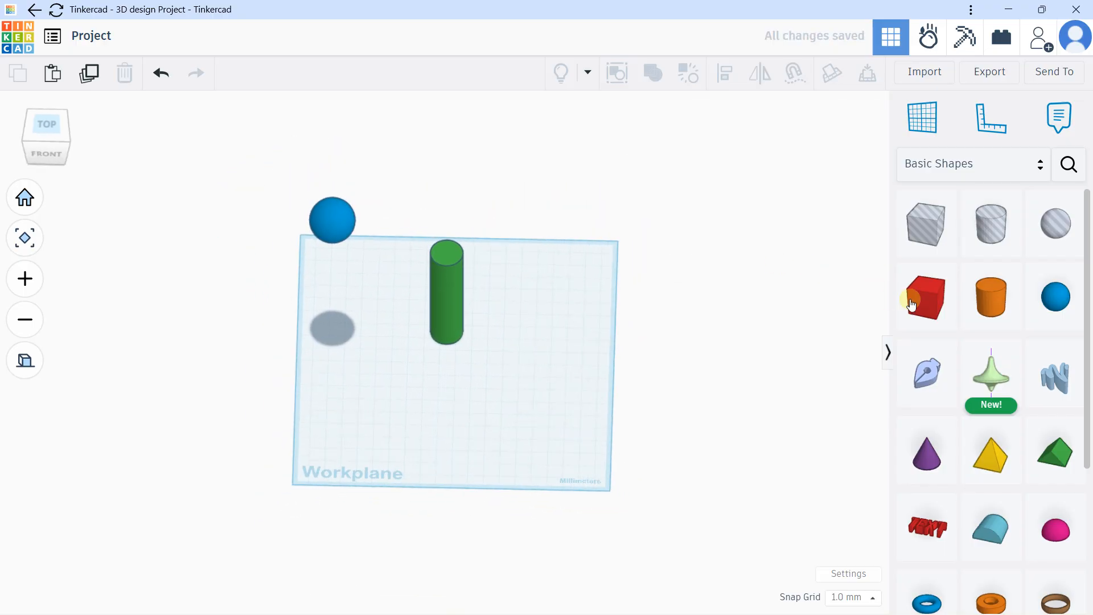
{"action": "left_click_drag", "start_coordinate": [926, 296], "coordinate": [430, 412]}
{"action": "right_click_drag", "start_coordinate": [424, 397], "coordinate": [458, 398]}
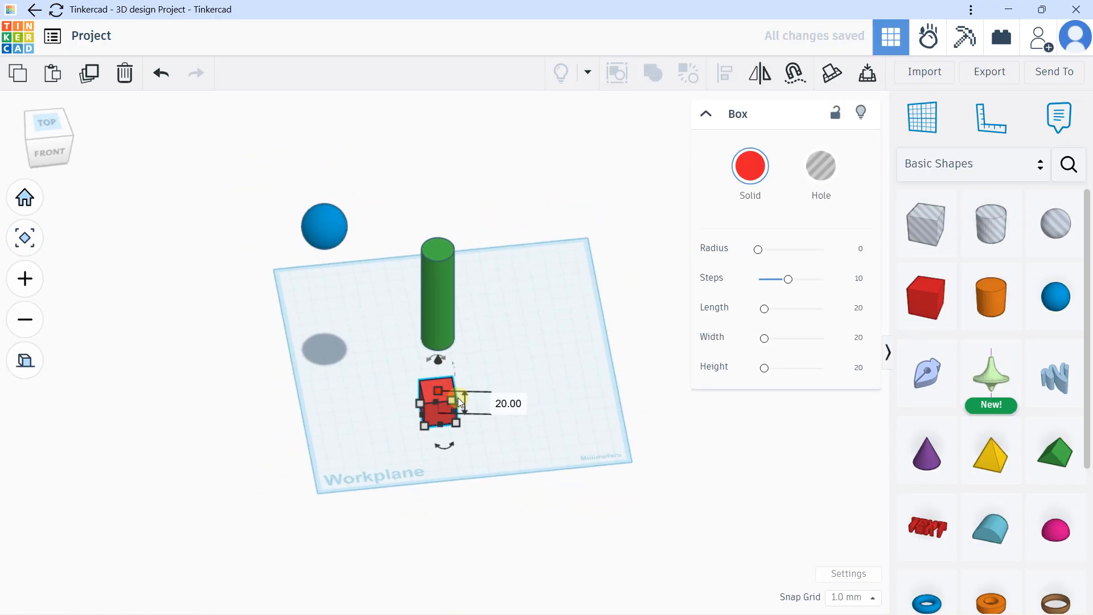
{"action": "scroll", "coordinate": [459, 404], "scroll_direction": "up", "scroll_amount": 3}
{"action": "left_click_drag", "start_coordinate": [474, 434], "coordinate": [673, 402]}
Step: Stretch the red box toward the front edge to a depth of 40 mm
{"action": "middle_click_drag", "start_coordinate": [593, 393], "coordinate": [483, 356]}
{"action": "right_click_drag", "start_coordinate": [483, 356], "coordinate": [457, 348]}
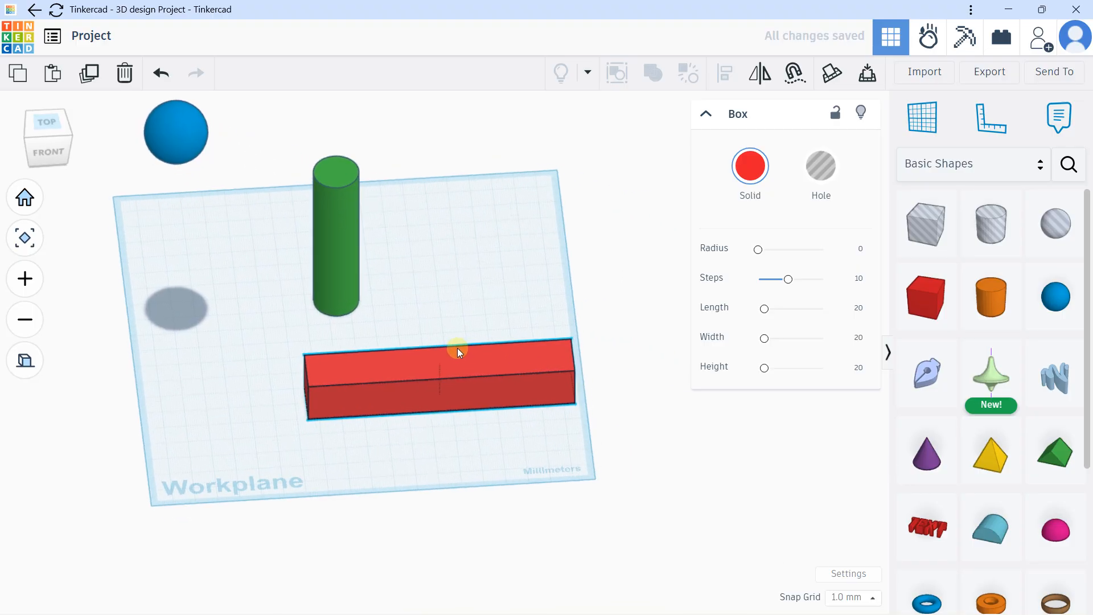
{"action": "right_click_drag", "start_coordinate": [284, 337], "coordinate": [390, 401]}
{"action": "scroll", "coordinate": [391, 392], "scroll_direction": "up", "scroll_amount": 3}
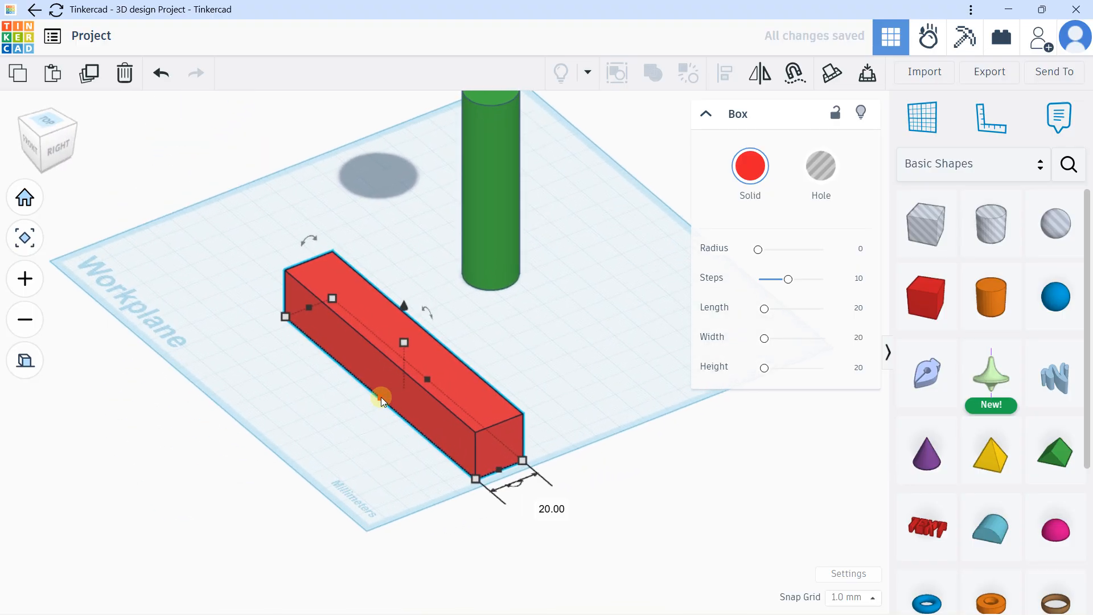
{"action": "left_click_drag", "start_coordinate": [381, 397], "coordinate": [333, 416]}
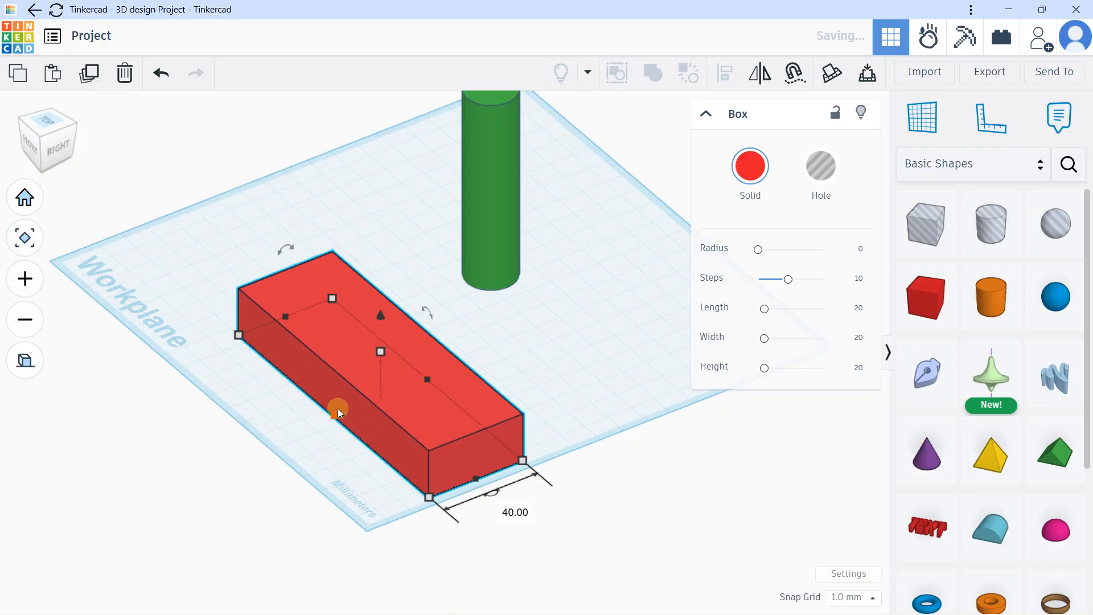
Step: Duplicate the red box and raise the copy above the original
{"action": "right_click_drag", "start_coordinate": [348, 406], "coordinate": [450, 390]}
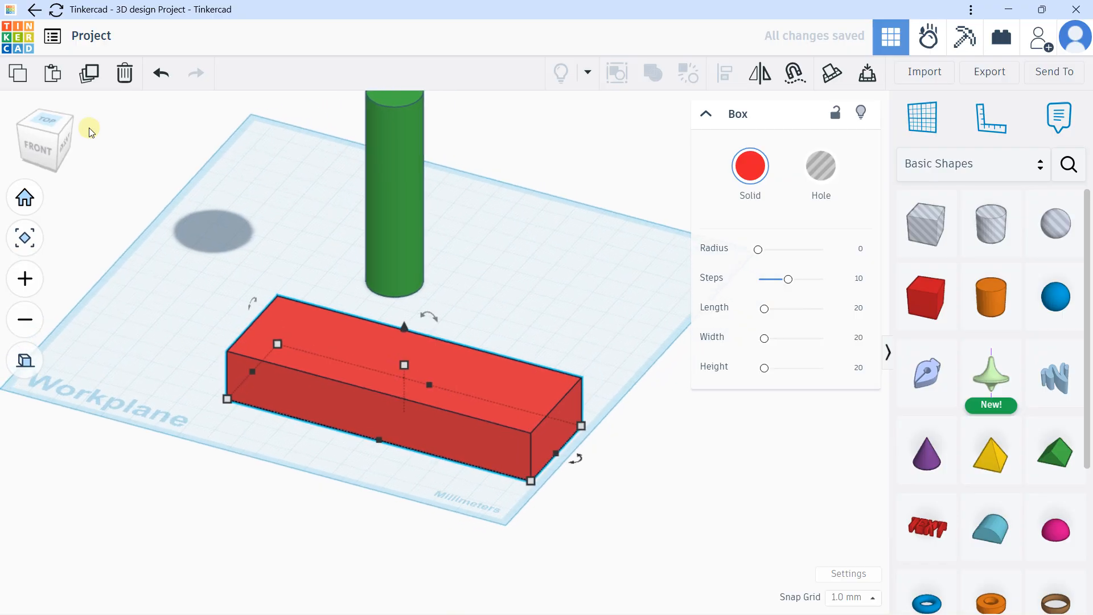
{"action": "left_click", "coordinate": [90, 85]}
{"action": "left_click", "coordinate": [402, 340]}
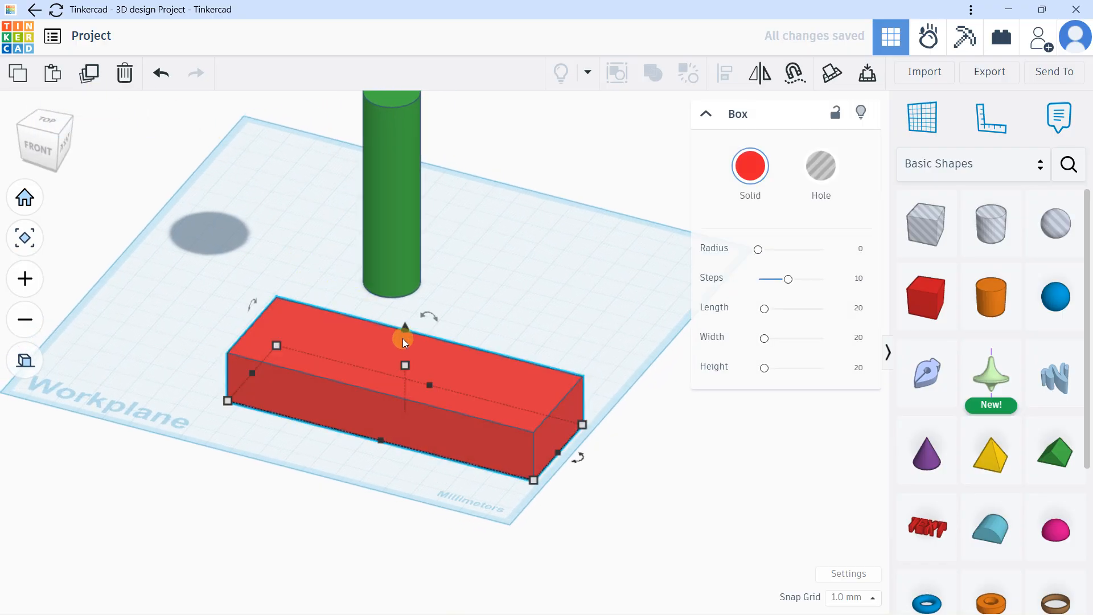
{"action": "left_click_drag", "start_coordinate": [403, 340], "coordinate": [373, 250]}
Step: Narrow the raised box evenly from its front and back to 32 mm deep and colour it light blue
{"action": "right_click_drag", "start_coordinate": [408, 305], "coordinate": [344, 353]}
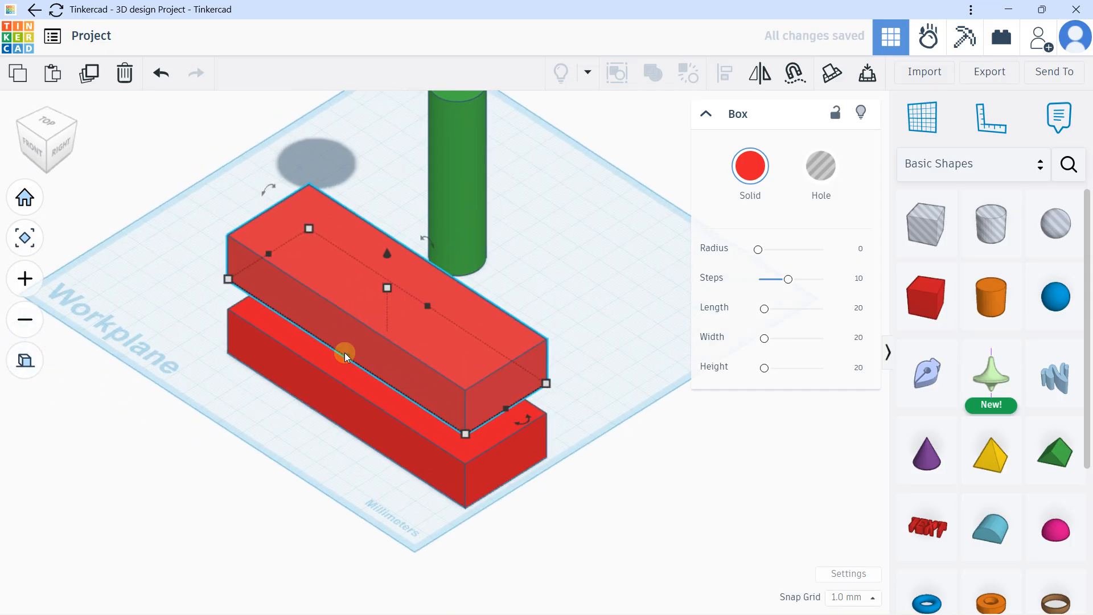
{"action": "left_click_drag", "start_coordinate": [344, 353], "coordinate": [356, 350]}
{"action": "left_click_drag", "start_coordinate": [430, 304], "coordinate": [421, 310]}
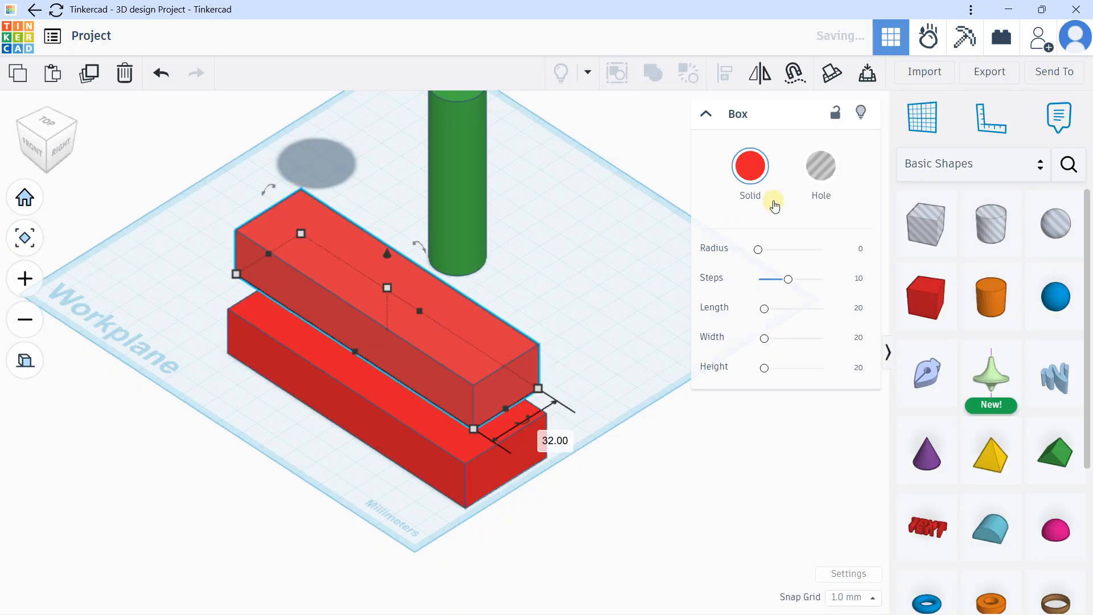
{"action": "left_click", "coordinate": [751, 170]}
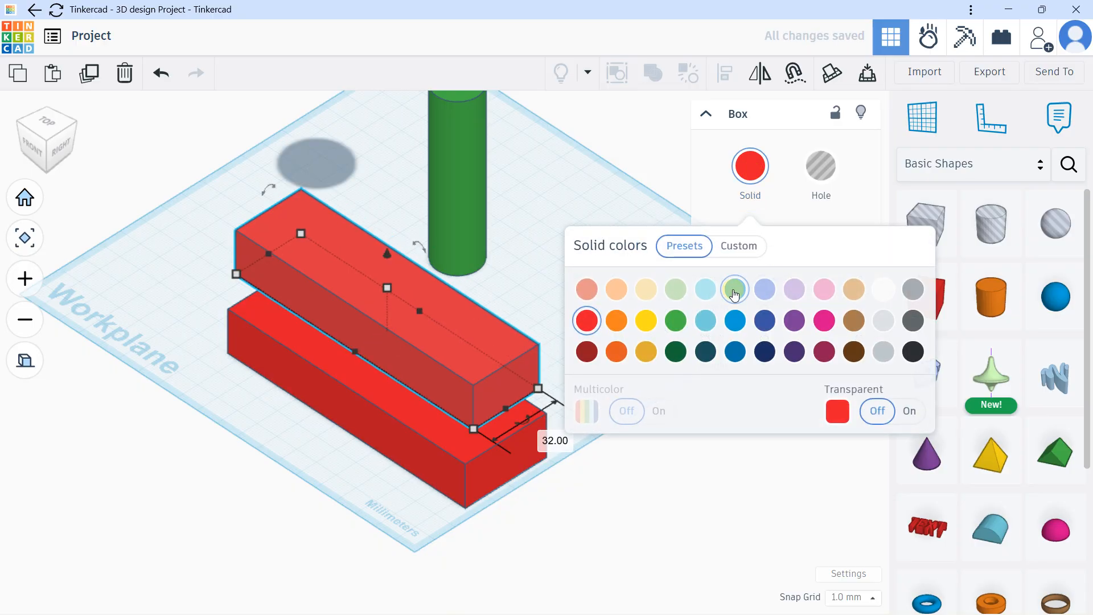
{"action": "left_click", "coordinate": [735, 290]}
Step: Duplicate the light blue box and raise the copy 35 mm, to 69 mm above the workplane
{"action": "right_click_drag", "start_coordinate": [323, 286], "coordinate": [424, 210]}
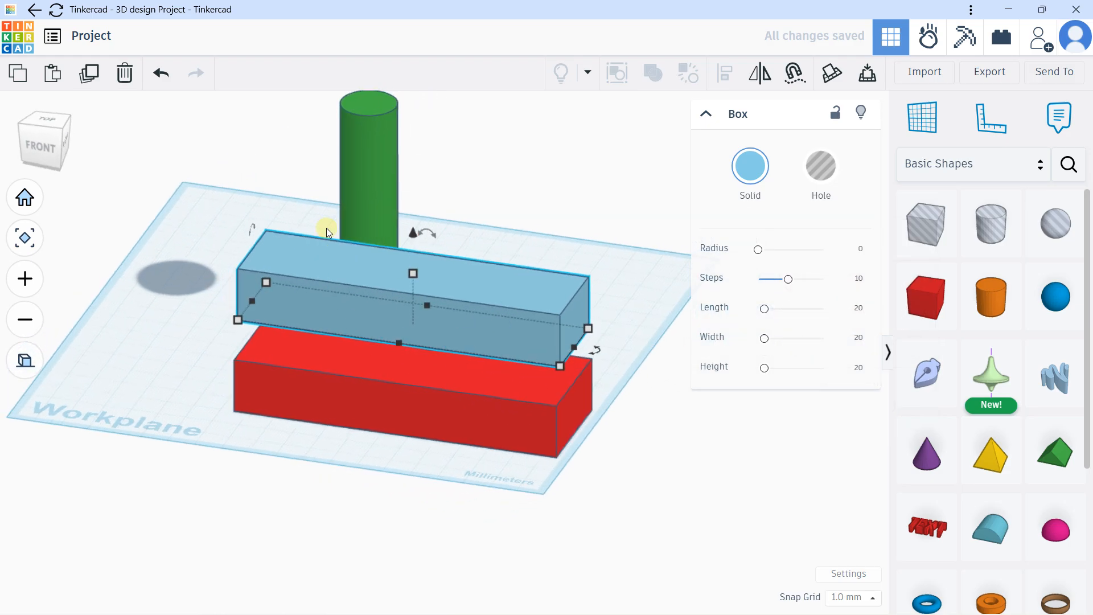
{"action": "right_click_drag", "start_coordinate": [326, 227], "coordinate": [329, 222]}
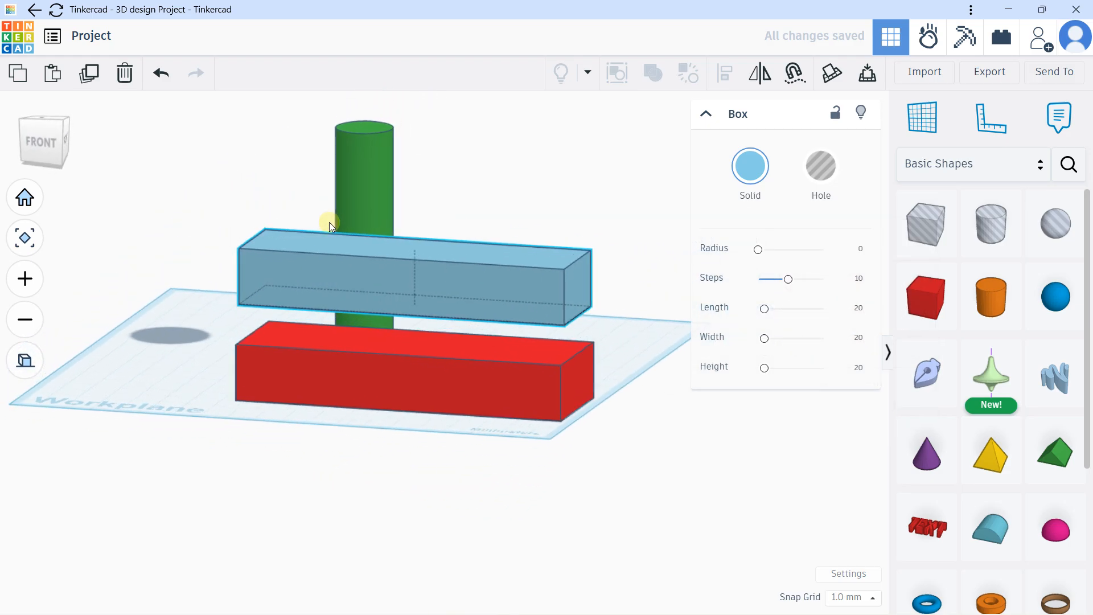
{"action": "left_click", "coordinate": [80, 81]}
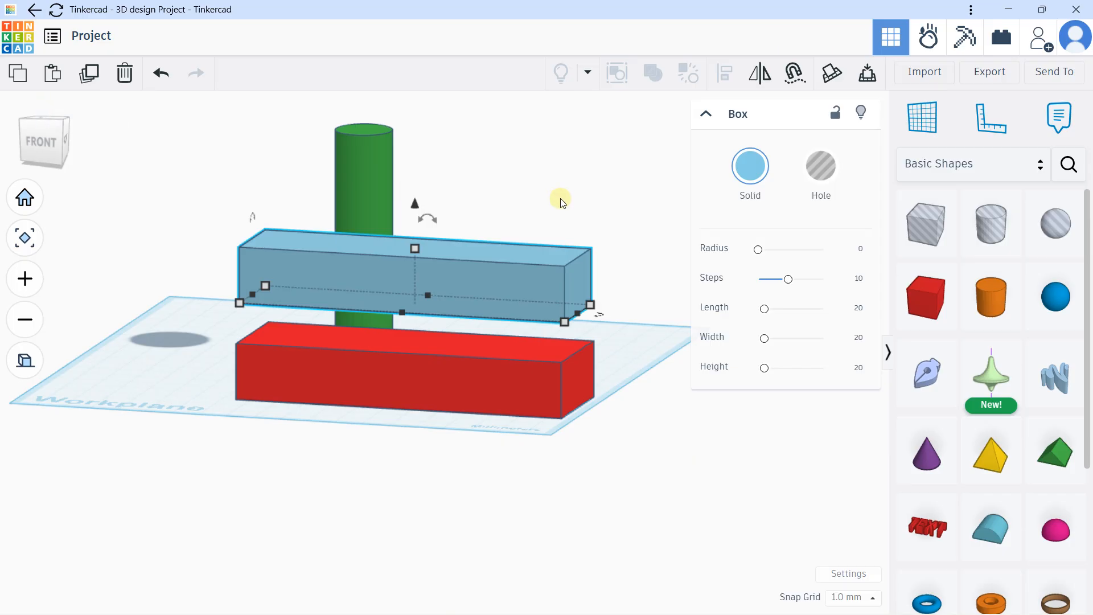
{"action": "left_click", "coordinate": [452, 254]}
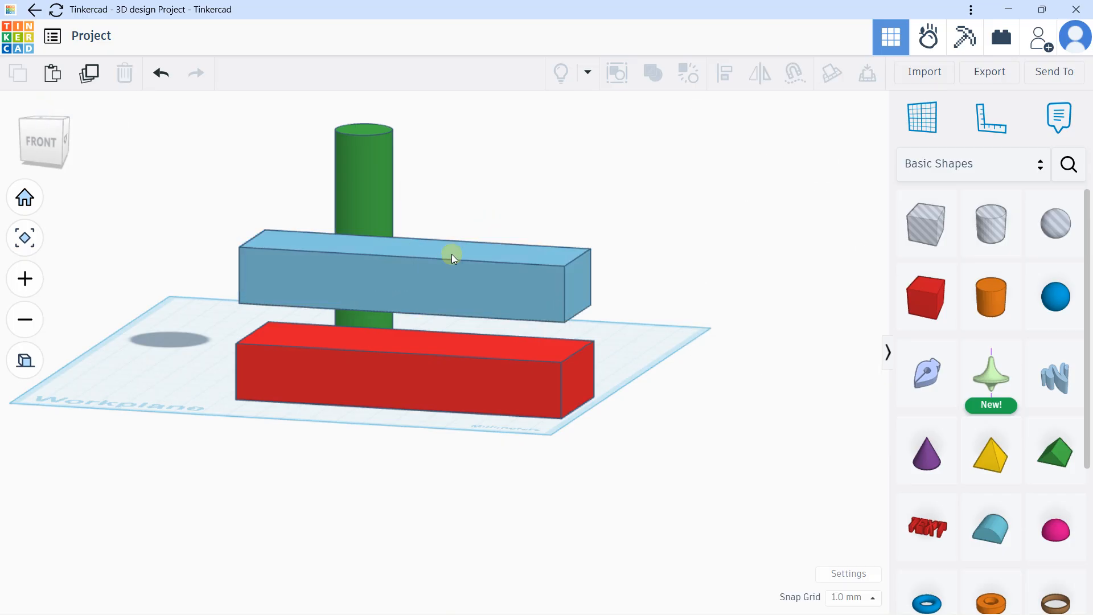
{"action": "left_click", "coordinate": [91, 74]}
{"action": "left_click_drag", "start_coordinate": [415, 203], "coordinate": [413, 103]}
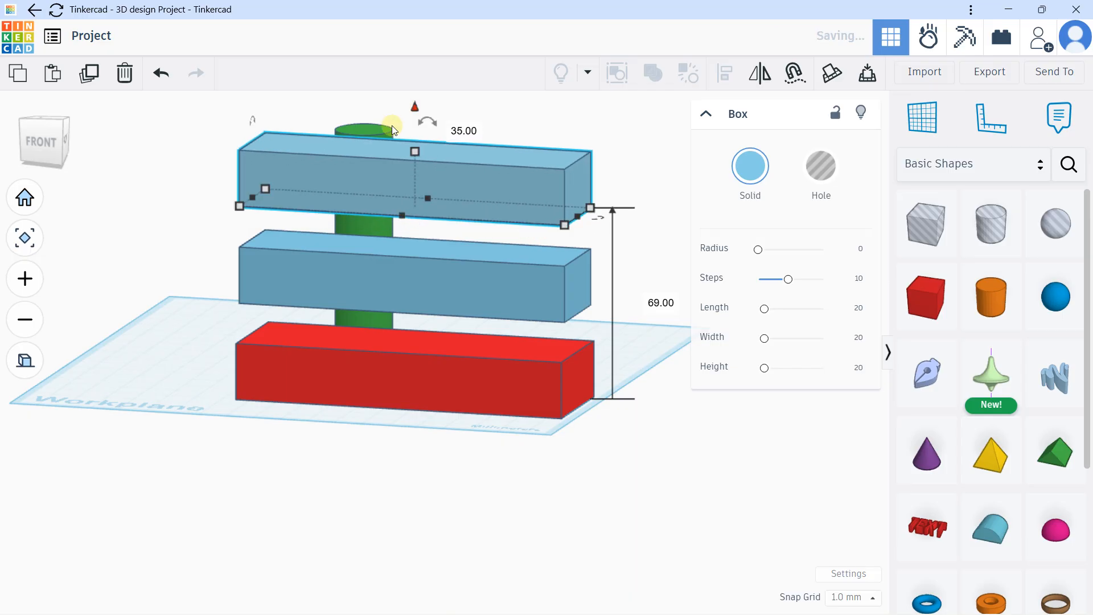
Step: Shorten the top light blue copy to 40 mm long and move it 60 mm toward the workplane's left edge
{"action": "right_click_drag", "start_coordinate": [377, 149], "coordinate": [394, 259]}
{"action": "left_click_drag", "start_coordinate": [586, 299], "coordinate": [376, 248]}
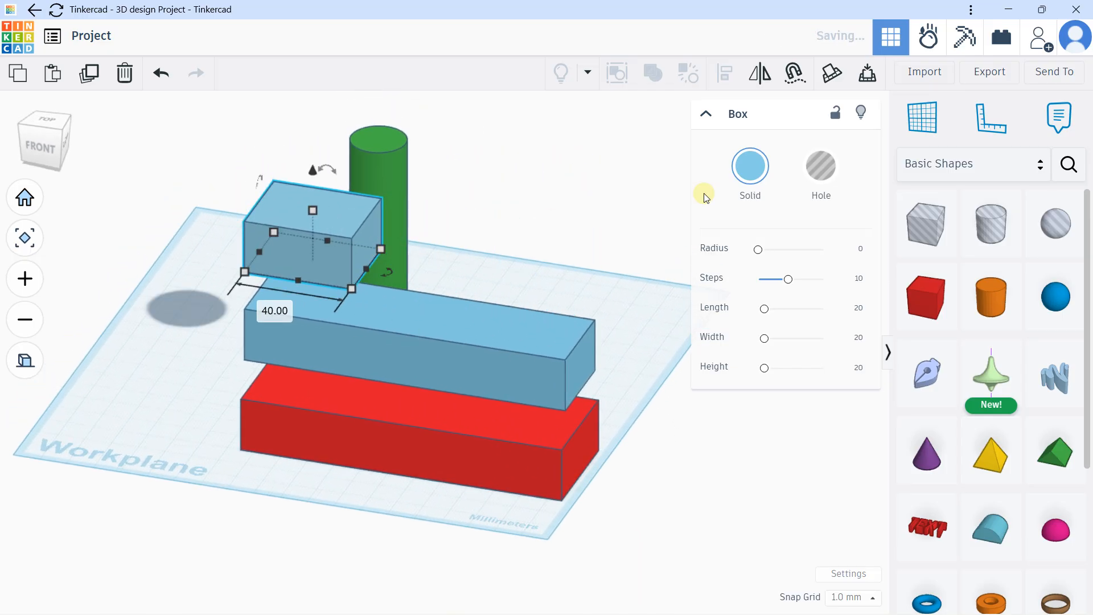
{"action": "right_click_drag", "start_coordinate": [305, 224], "coordinate": [360, 230]}
{"action": "left_click", "coordinate": [40, 120]}
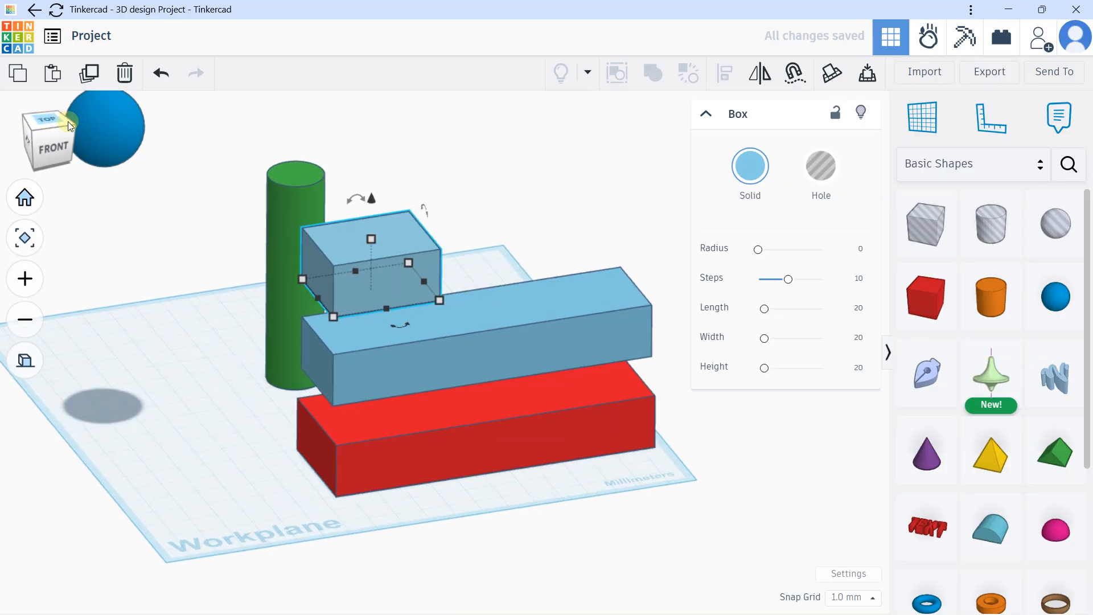
{"action": "left_click_drag", "start_coordinate": [302, 399], "coordinate": [132, 398]}
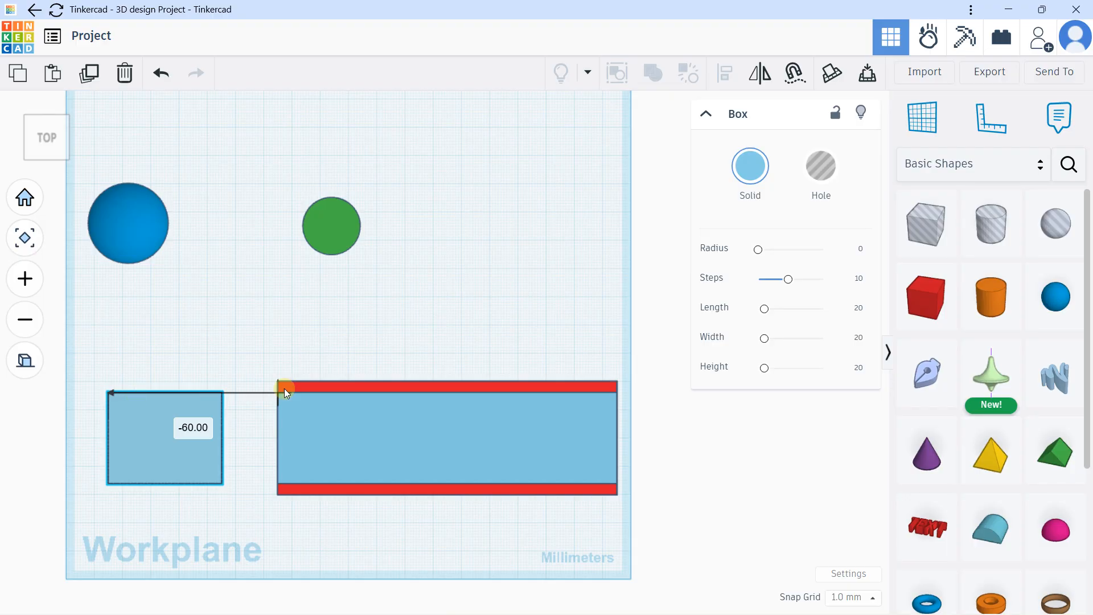
Step: Convert the long light blue box above the red box into a hole
{"action": "right_click_drag", "start_coordinate": [289, 388], "coordinate": [206, 264]}
{"action": "left_click", "coordinate": [305, 306]}
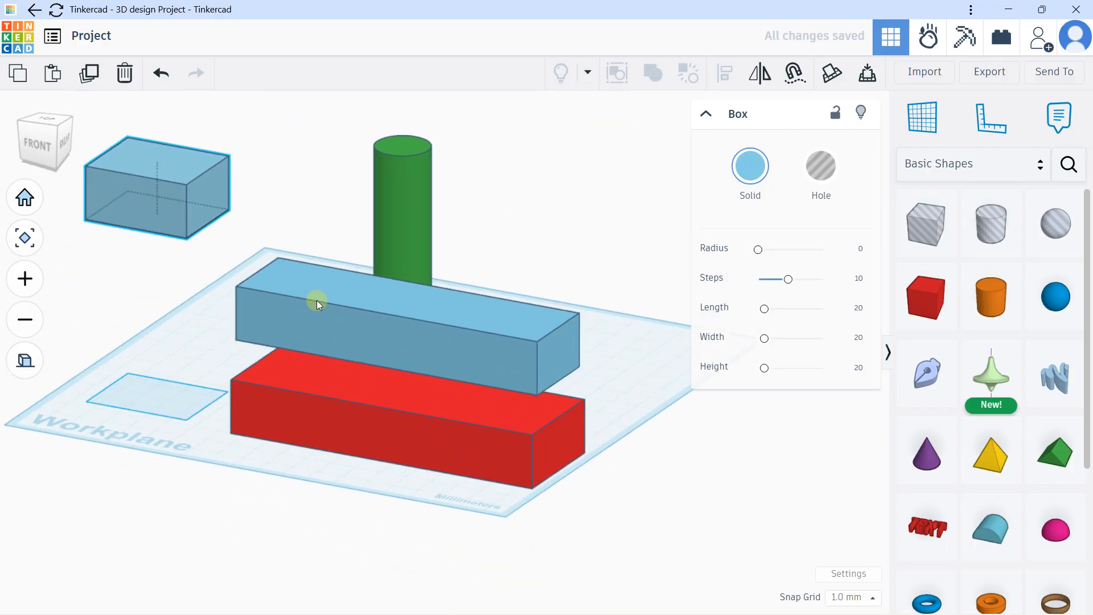
{"action": "left_click", "coordinate": [818, 167]}
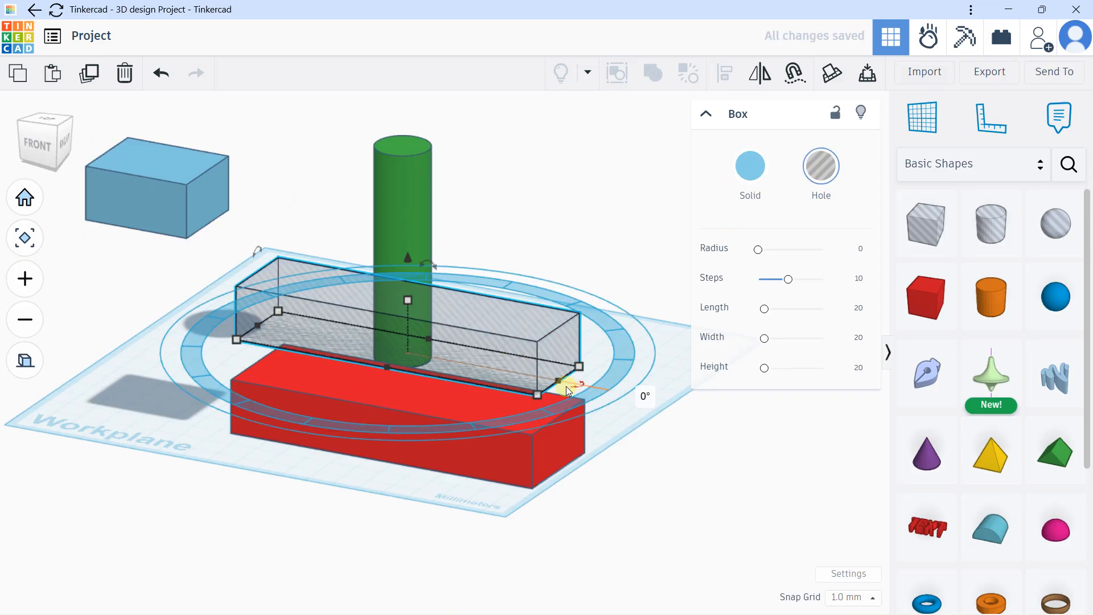
Step: Extend the hole box at both ends to 141 mm and lower it 30 mm, to 4 mm above the workplane
{"action": "left_click_drag", "start_coordinate": [563, 382], "coordinate": [593, 389]}
{"action": "left_click_drag", "start_coordinate": [262, 334], "coordinate": [239, 319]}
{"action": "left_click", "coordinate": [41, 150]}
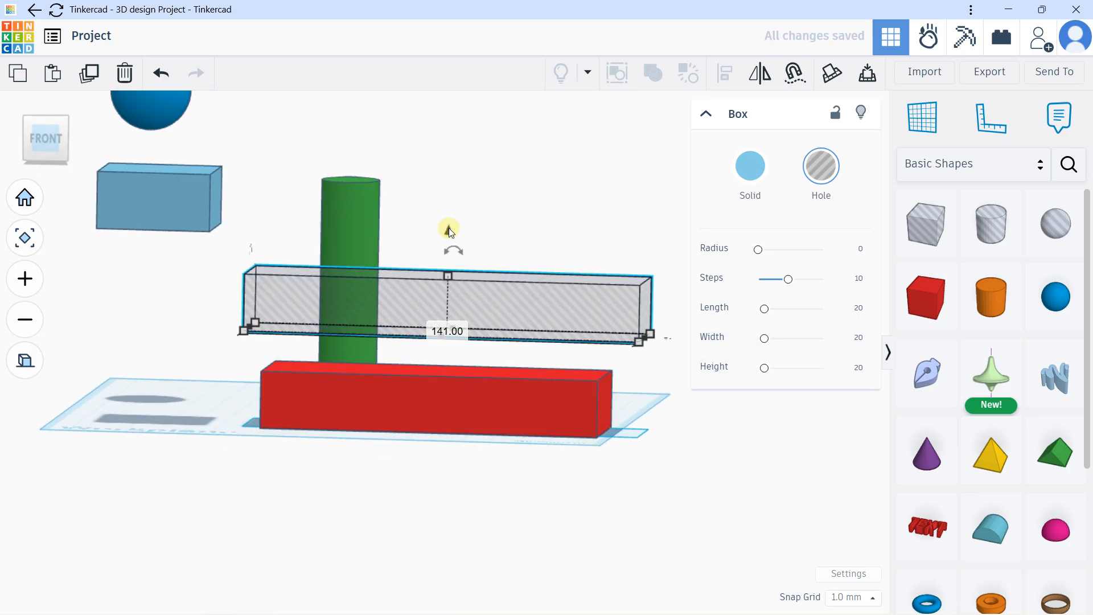
{"action": "left_click_drag", "start_coordinate": [454, 367], "coordinate": [456, 452]}
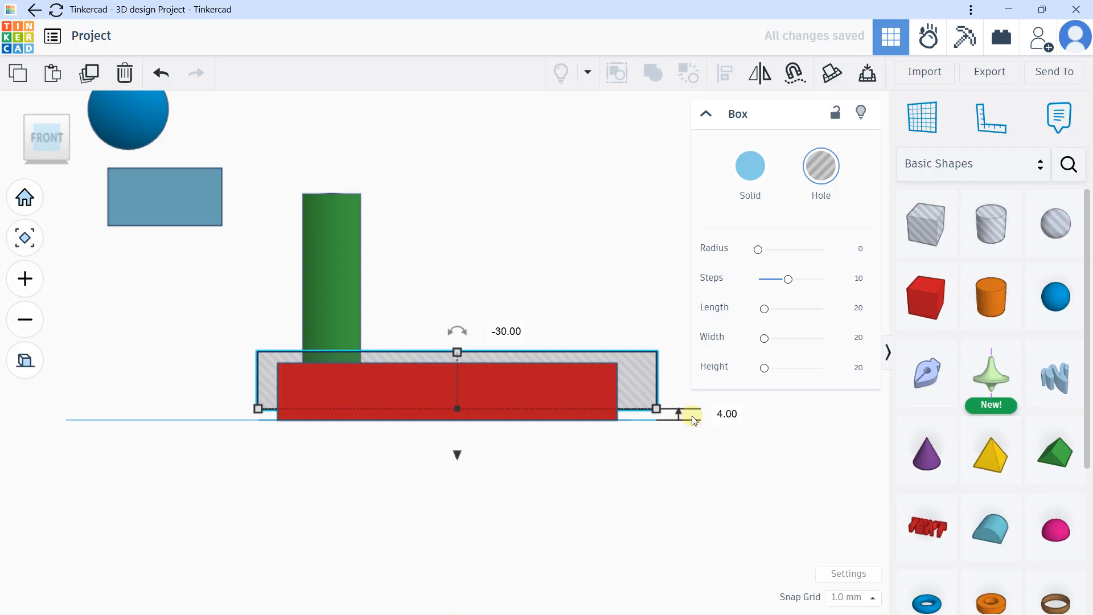
Step: Group the hole box with the long red box as a Union to cut an open channel through it
{"action": "left_click", "coordinate": [621, 233]}
{"action": "right_click_drag", "start_coordinate": [619, 230], "coordinate": [551, 290]}
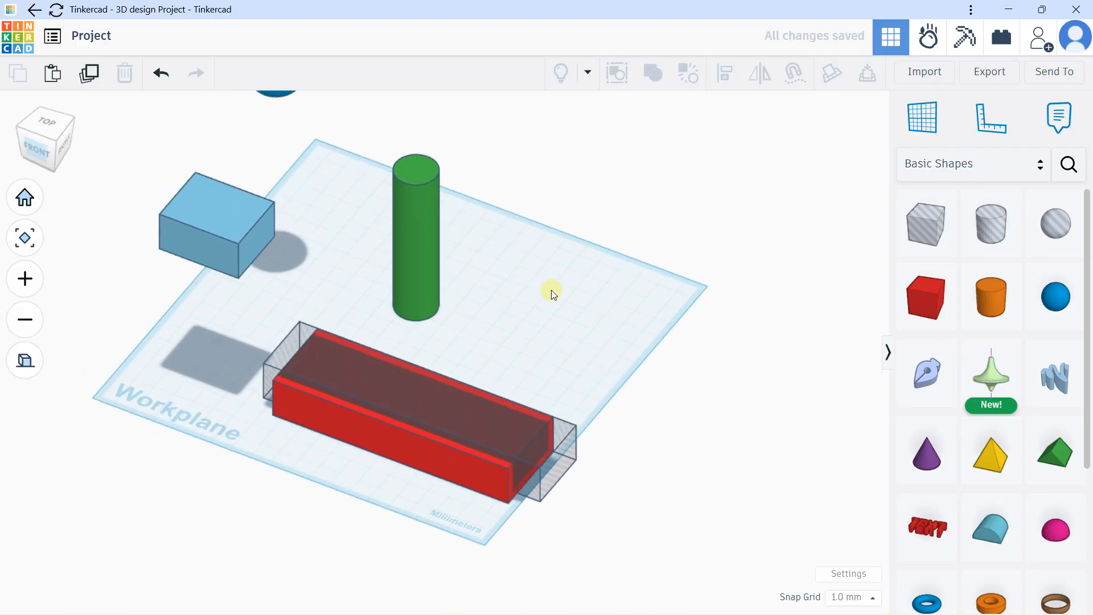
{"action": "left_click", "coordinate": [543, 453]}
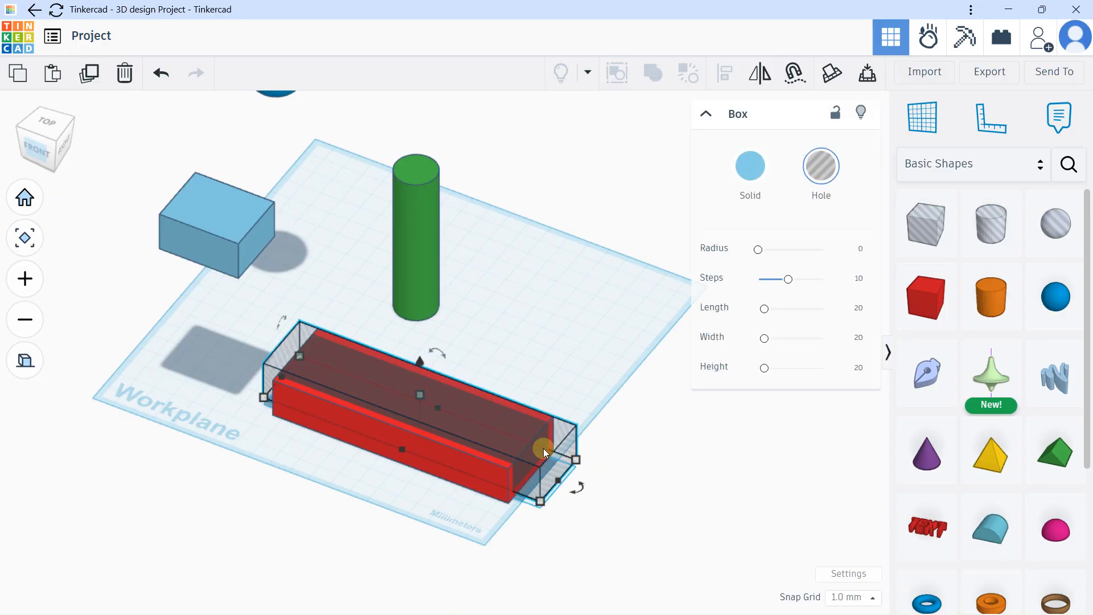
{"action": "left_click", "coordinate": [455, 473], "text": "shift"}
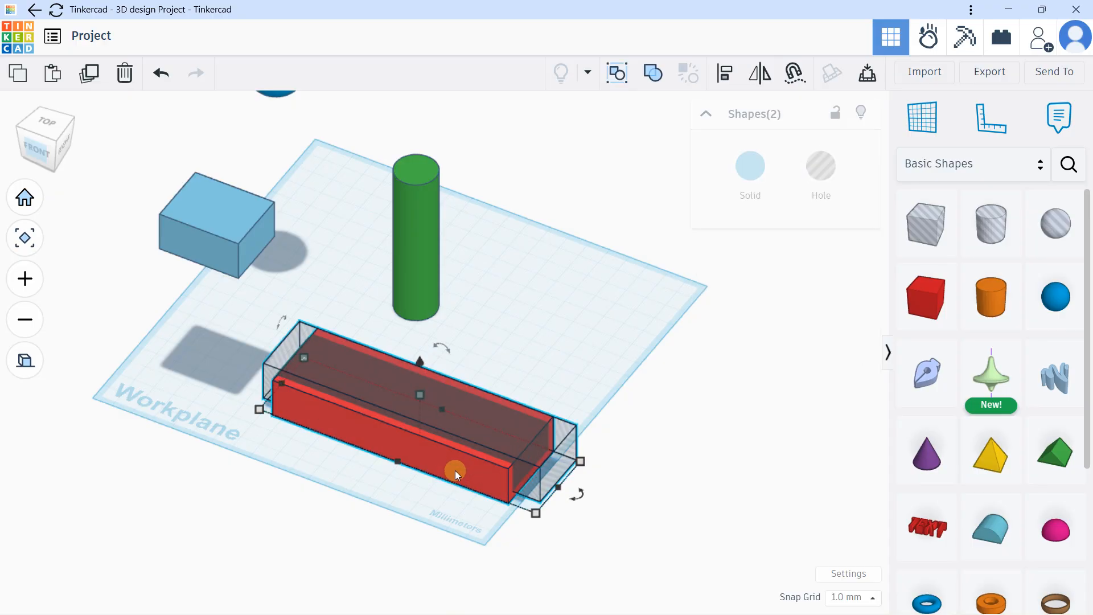
{"action": "left_click", "coordinate": [655, 74]}
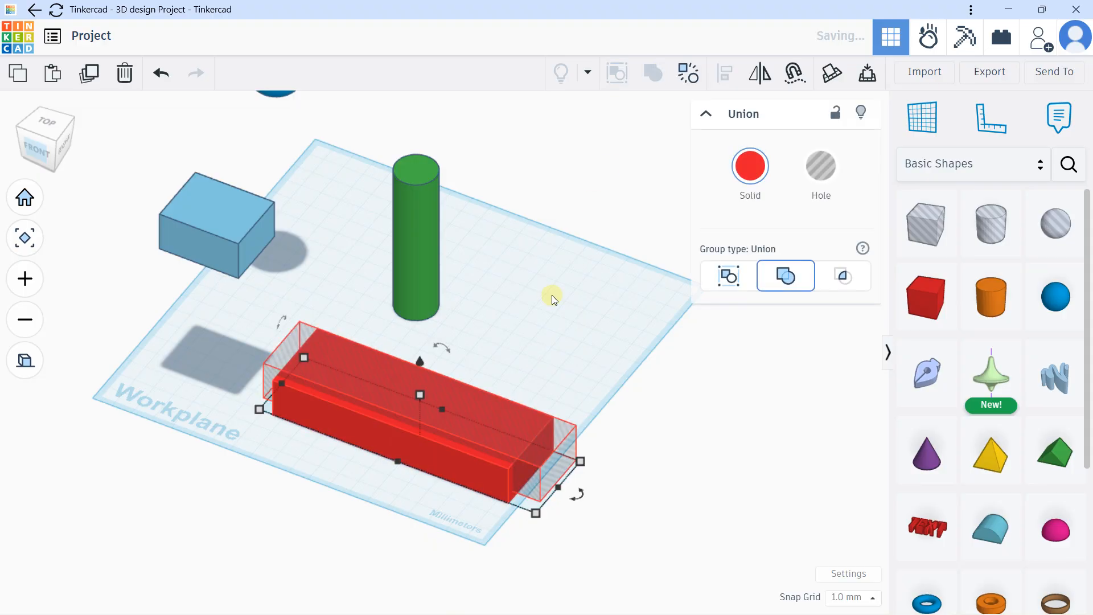
{"action": "left_click", "coordinate": [552, 295]}
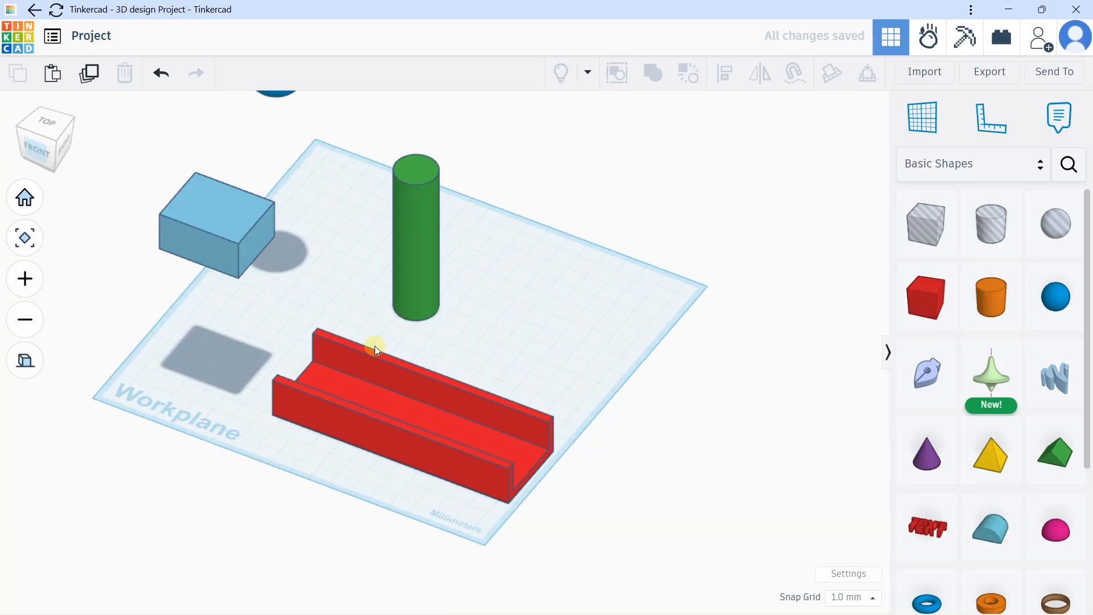
Step: Lower the floating light blue box straight down to just above the workplane
{"action": "right_click_drag", "start_coordinate": [374, 346], "coordinate": [359, 244]}
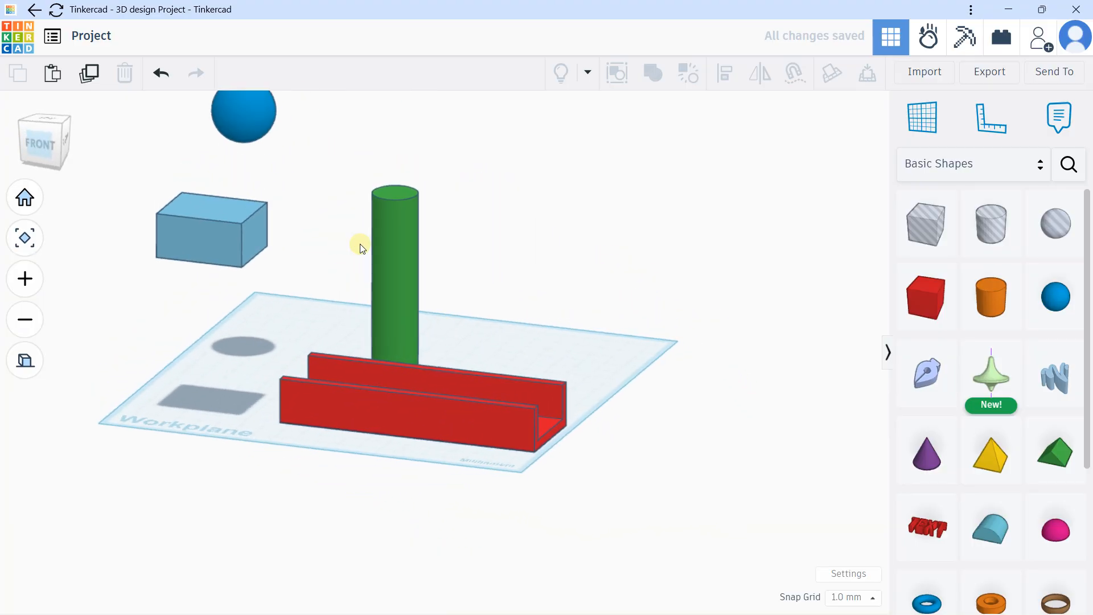
{"action": "left_click", "coordinate": [247, 230]}
{"action": "left_click", "coordinate": [45, 145]}
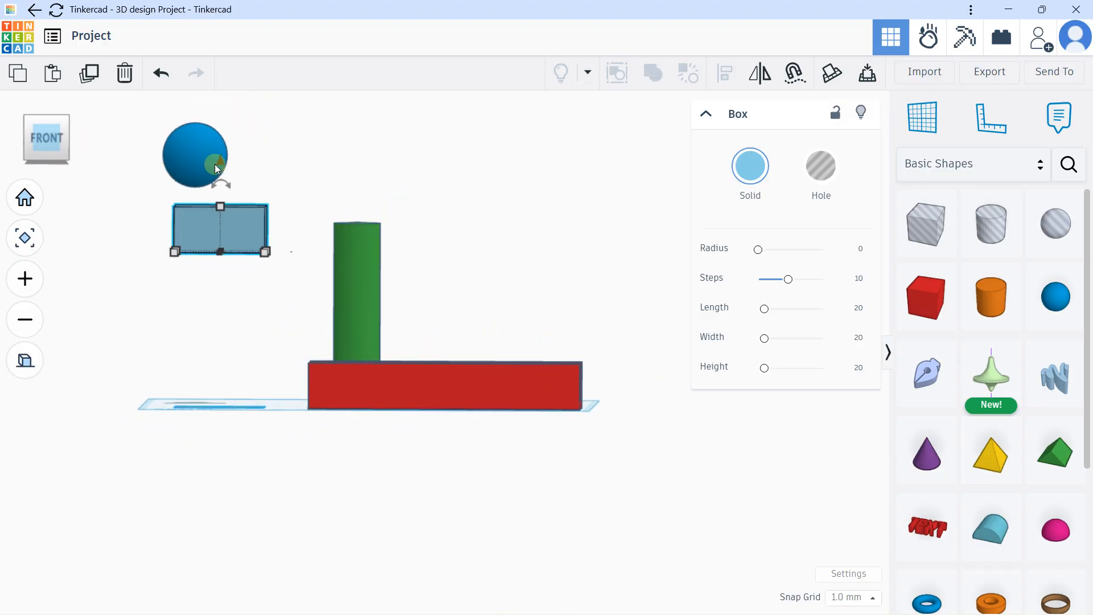
{"action": "left_click_drag", "start_coordinate": [220, 159], "coordinate": [217, 297]}
{"action": "right_click_drag", "start_coordinate": [218, 297], "coordinate": [398, 340]}
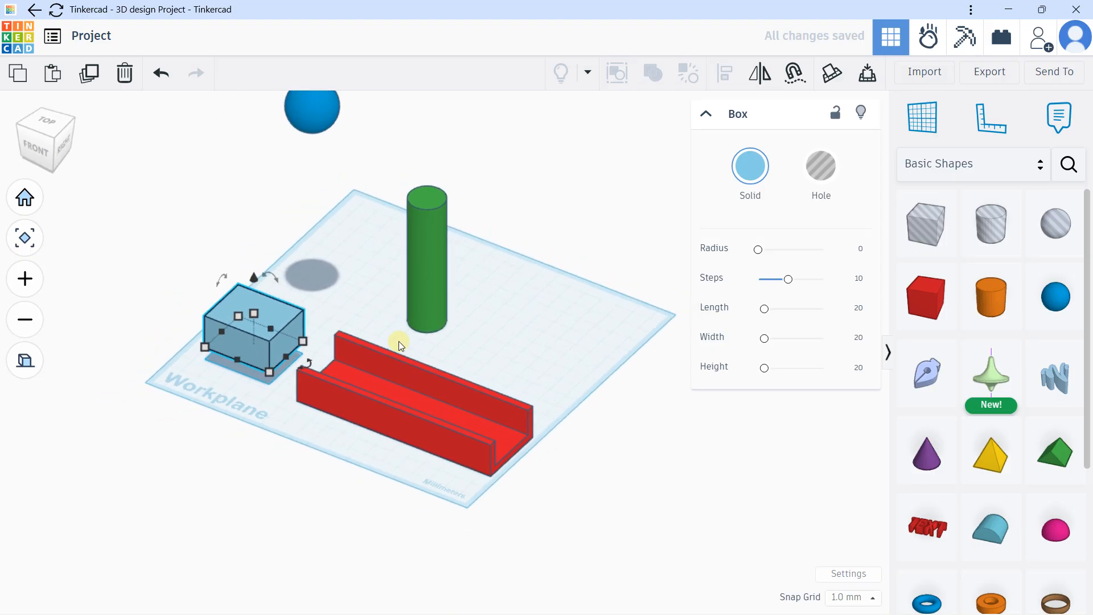
{"action": "scroll", "coordinate": [398, 345], "scroll_direction": "down", "scroll_amount": 5}
{"action": "left_click", "coordinate": [533, 253]}
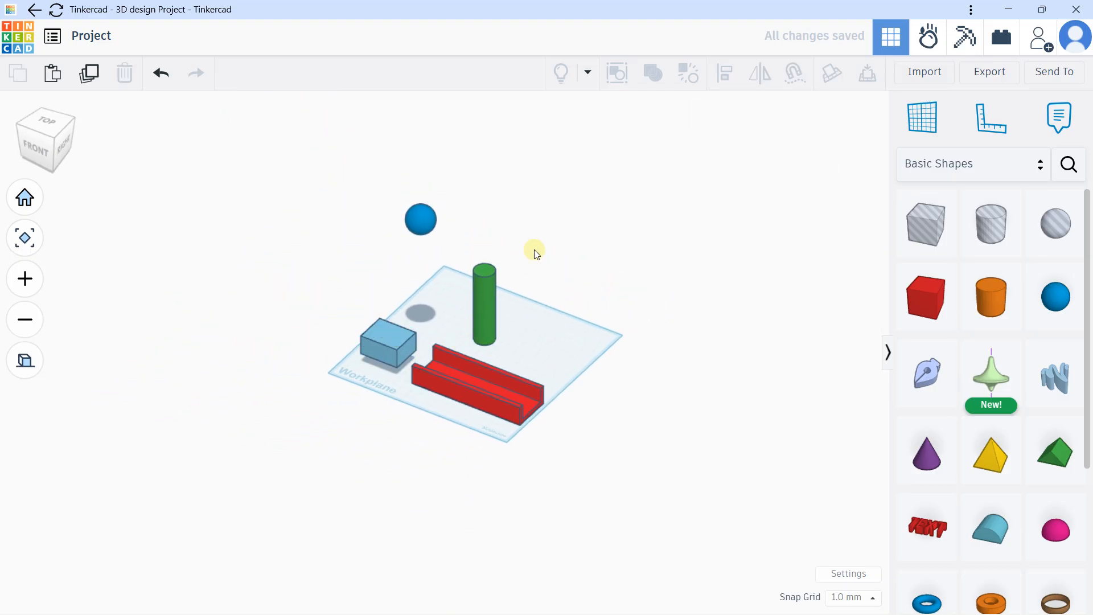
{"action": "right_click_drag", "start_coordinate": [536, 253], "coordinate": [635, 212]}
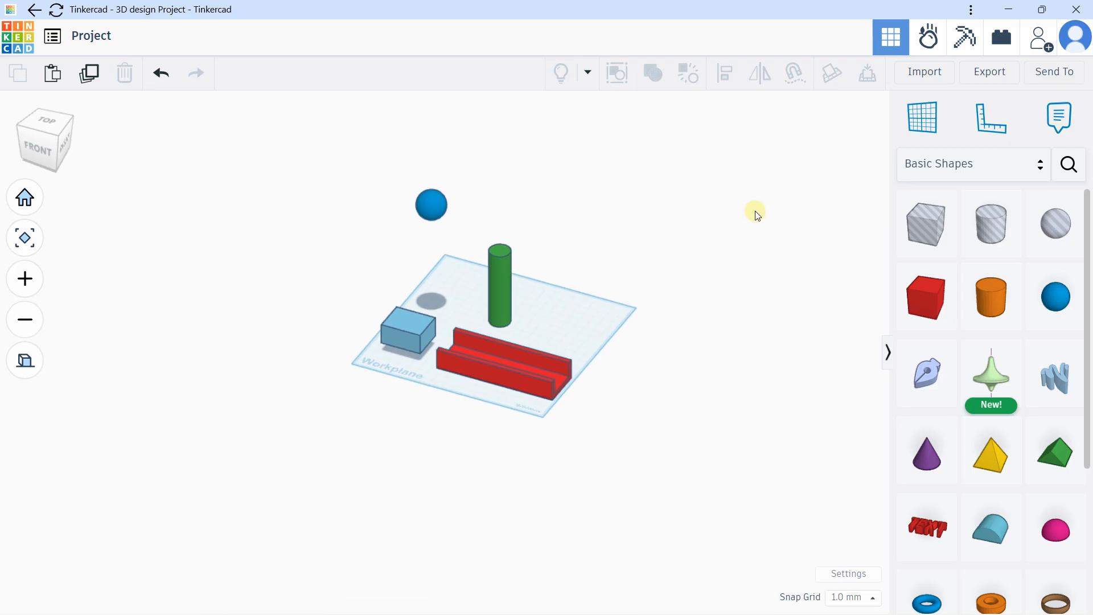
Step: Switch the design to the physics simulation workspace and set the ground's gravity to 1.32 g
{"action": "left_click", "coordinate": [928, 41]}
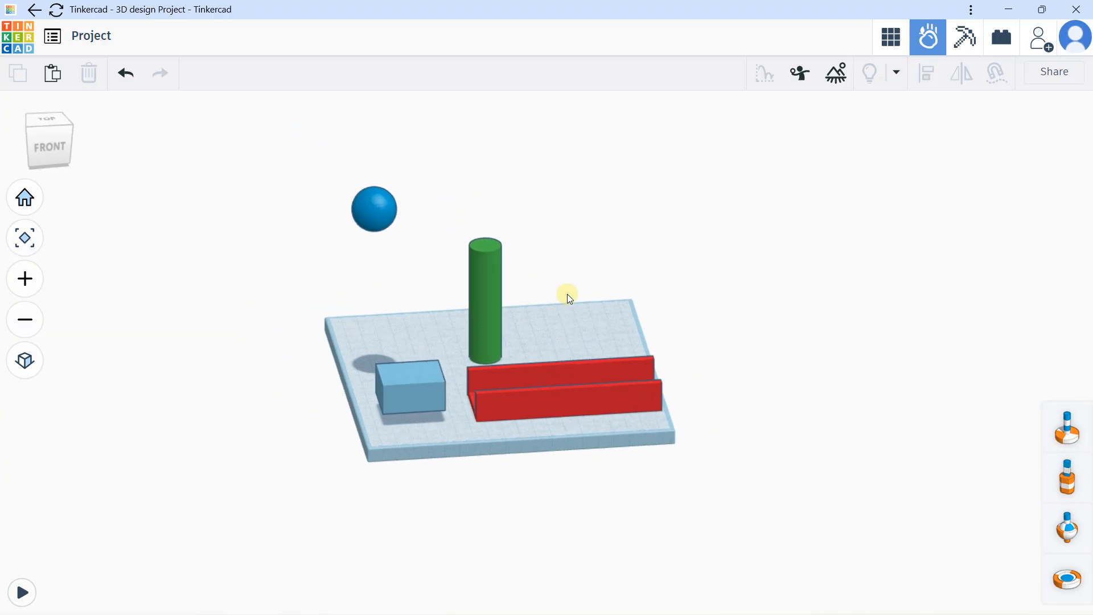
{"action": "left_click", "coordinate": [836, 74]}
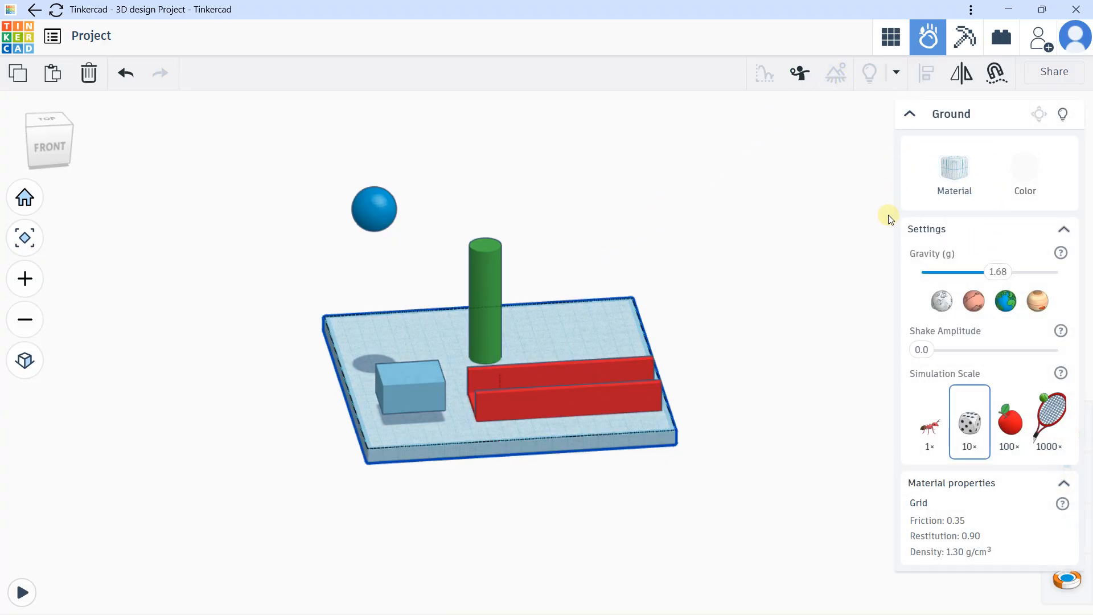
{"action": "left_click_drag", "start_coordinate": [987, 279], "coordinate": [982, 279]}
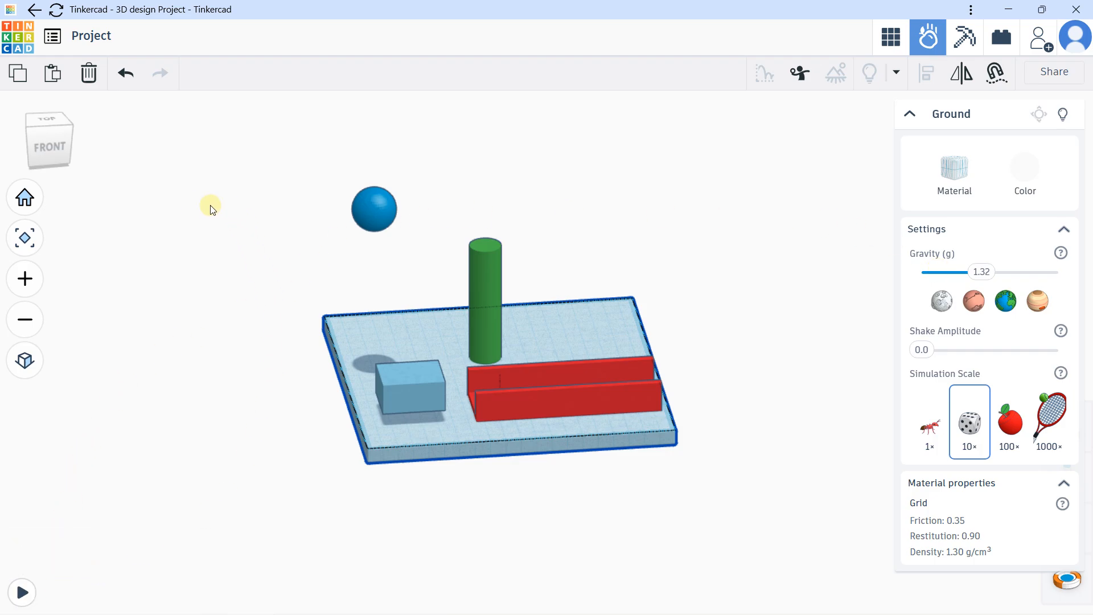
Step: Run the simulation to watch the sphere and light blue box fall, pause it and reset the scene
{"action": "left_click", "coordinate": [22, 590]}
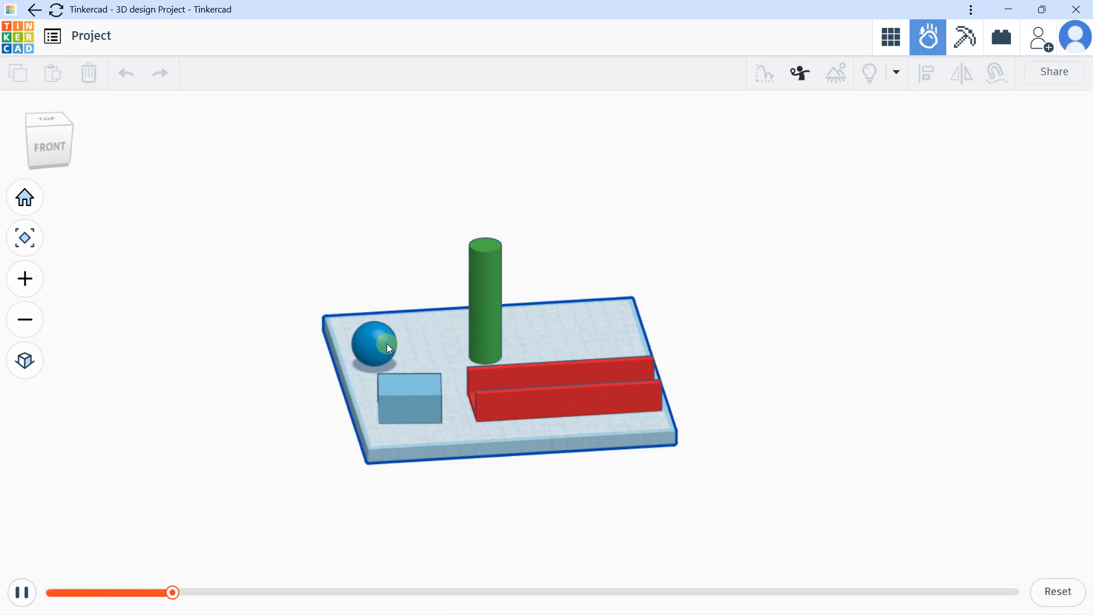
{"action": "right_click_drag", "start_coordinate": [425, 337], "coordinate": [450, 331]}
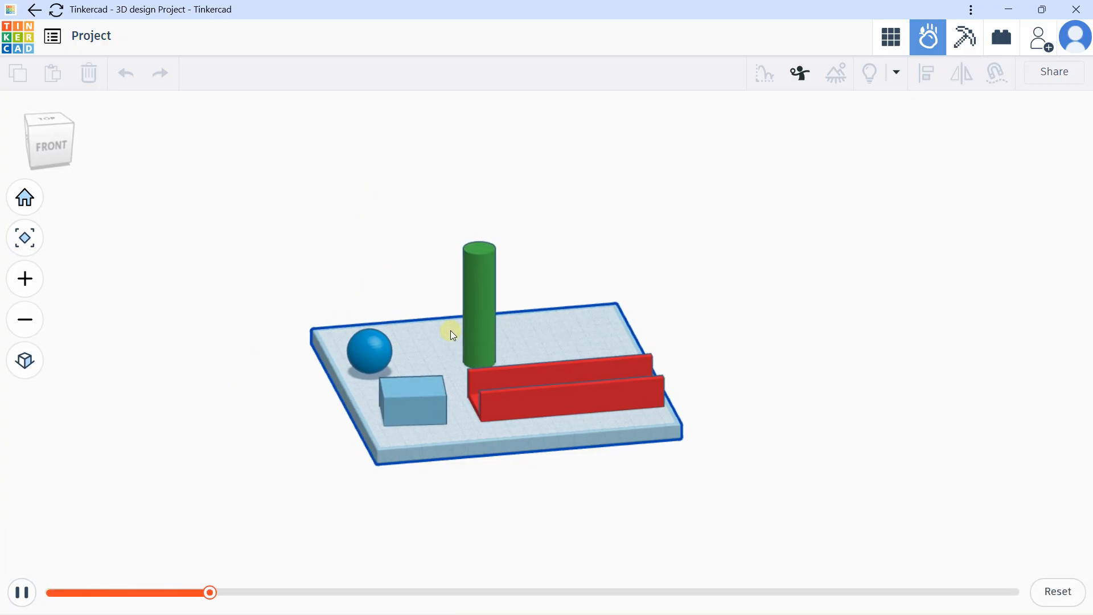
{"action": "left_click", "coordinate": [21, 589]}
{"action": "left_click", "coordinate": [389, 311]}
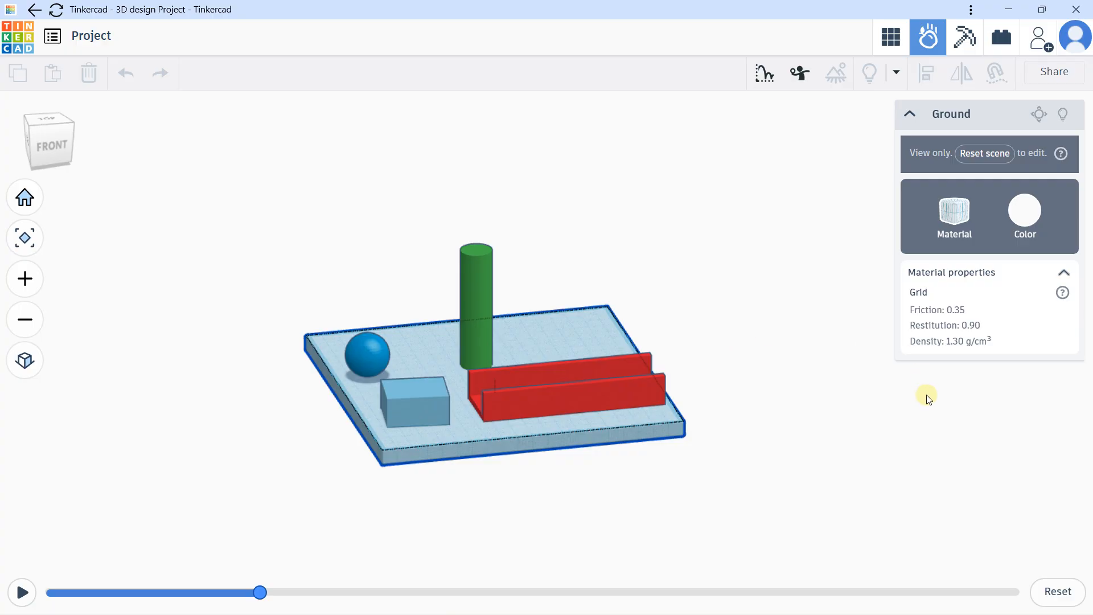
{"action": "left_click", "coordinate": [1052, 593]}
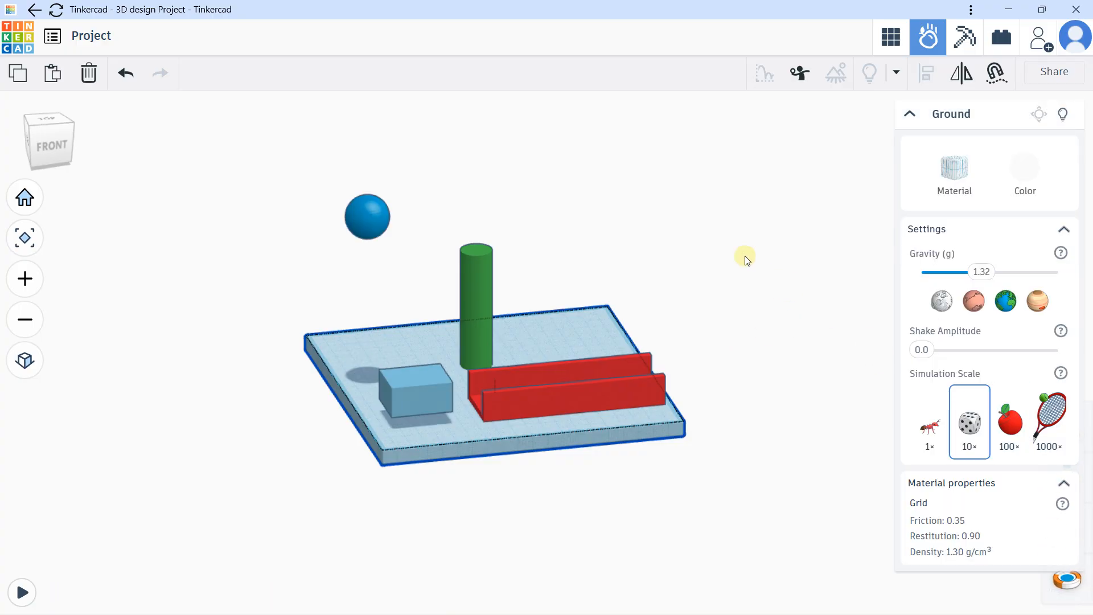
Step: Make the raised sphere static for one simulation run, reset the scene and return the sphere to dynamic
{"action": "left_click", "coordinate": [367, 216]}
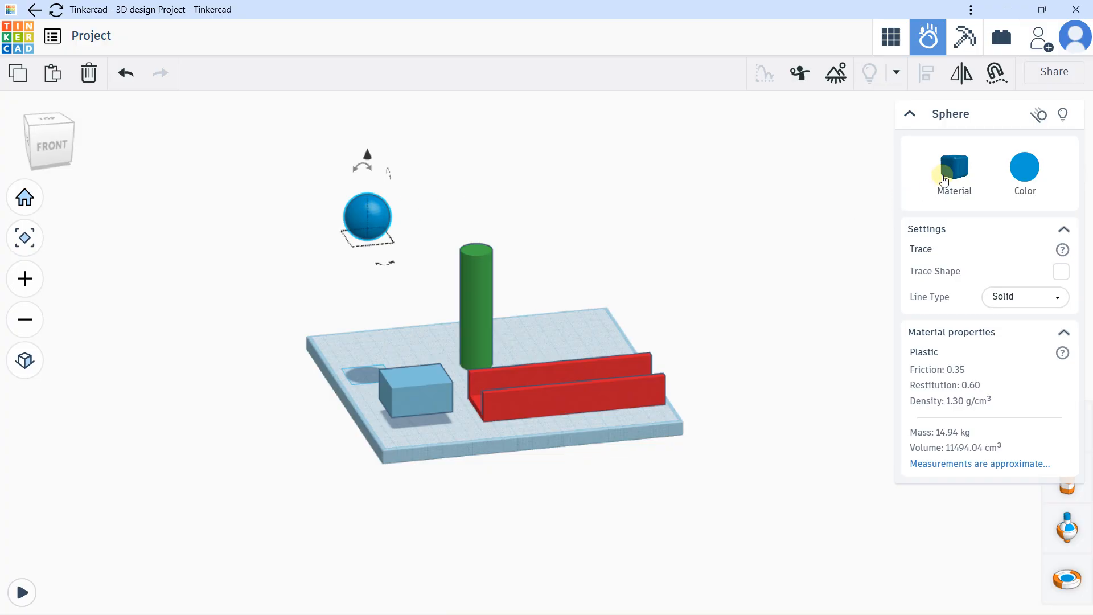
{"action": "left_click", "coordinate": [1037, 113]}
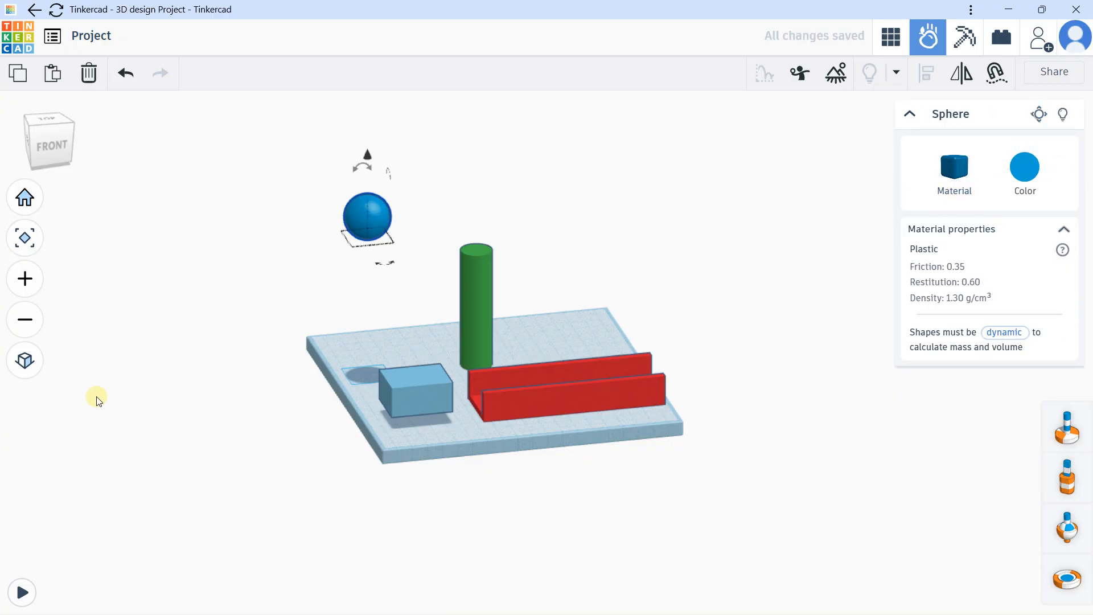
{"action": "left_click", "coordinate": [22, 592]}
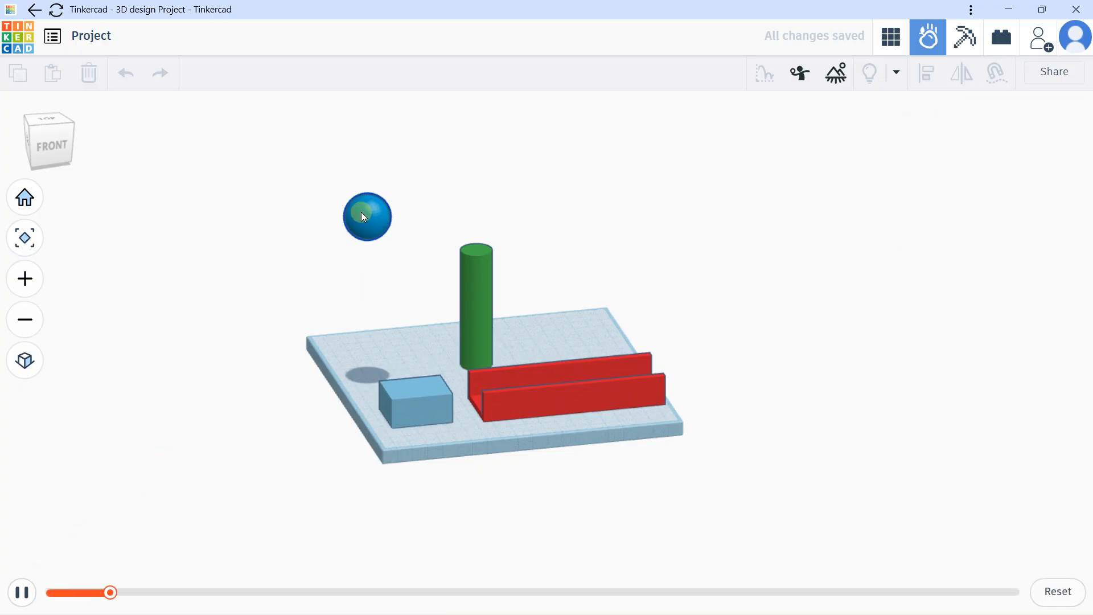
{"action": "left_click", "coordinate": [22, 592]}
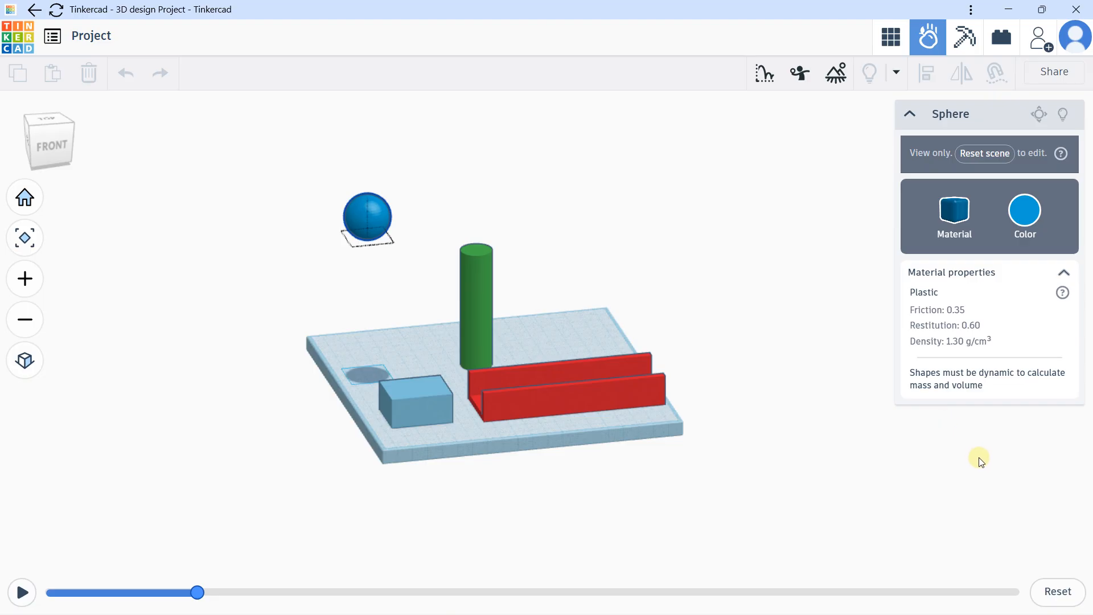
{"action": "left_click", "coordinate": [1045, 586]}
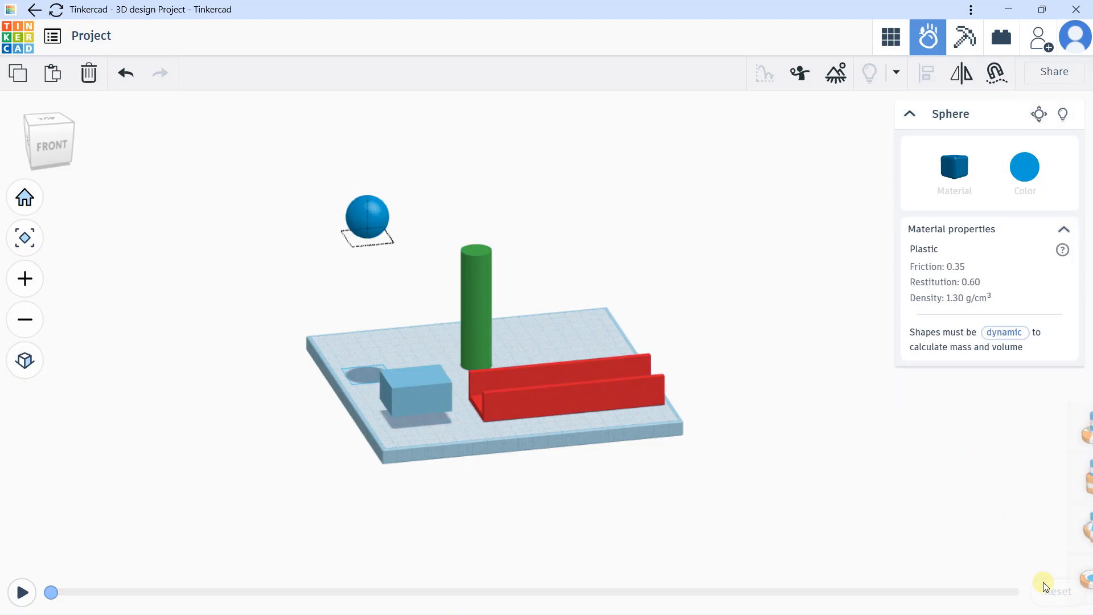
{"action": "left_click", "coordinate": [1037, 114]}
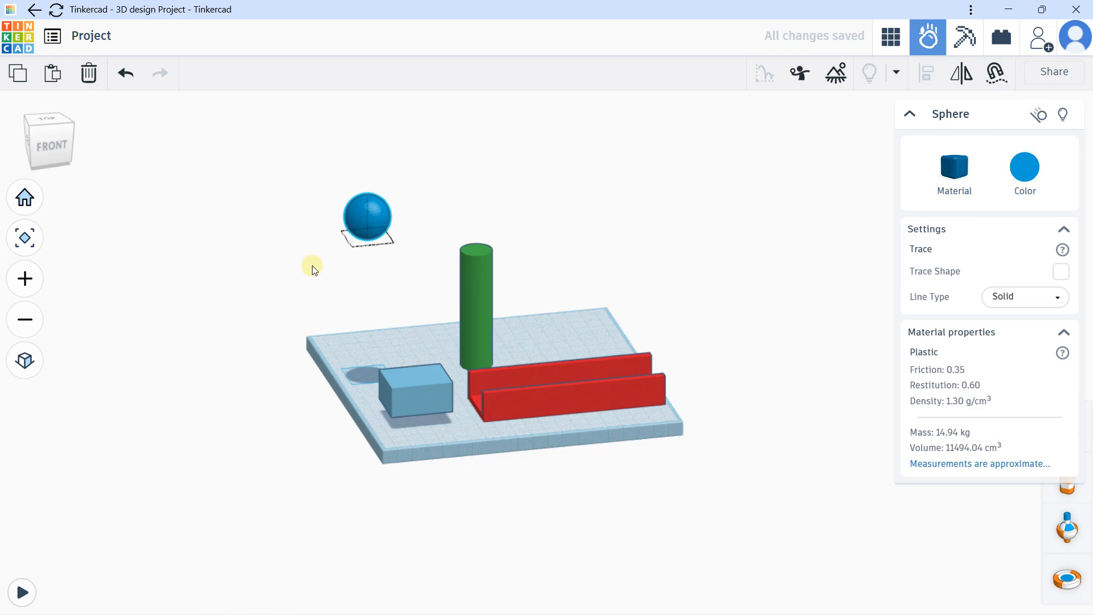
Step: Set the raised sphere's physical material to Ice
{"action": "scroll", "coordinate": [315, 267], "scroll_direction": "up", "scroll_amount": 2}
{"action": "scroll", "coordinate": [317, 270], "scroll_direction": "up", "scroll_amount": 1}
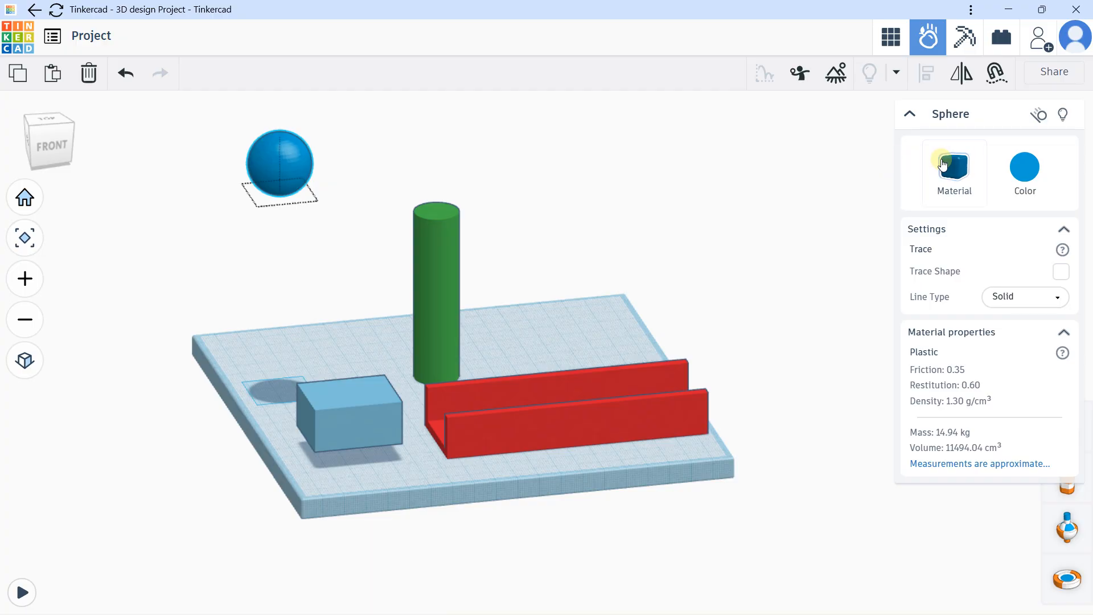
{"action": "left_click", "coordinate": [952, 177]}
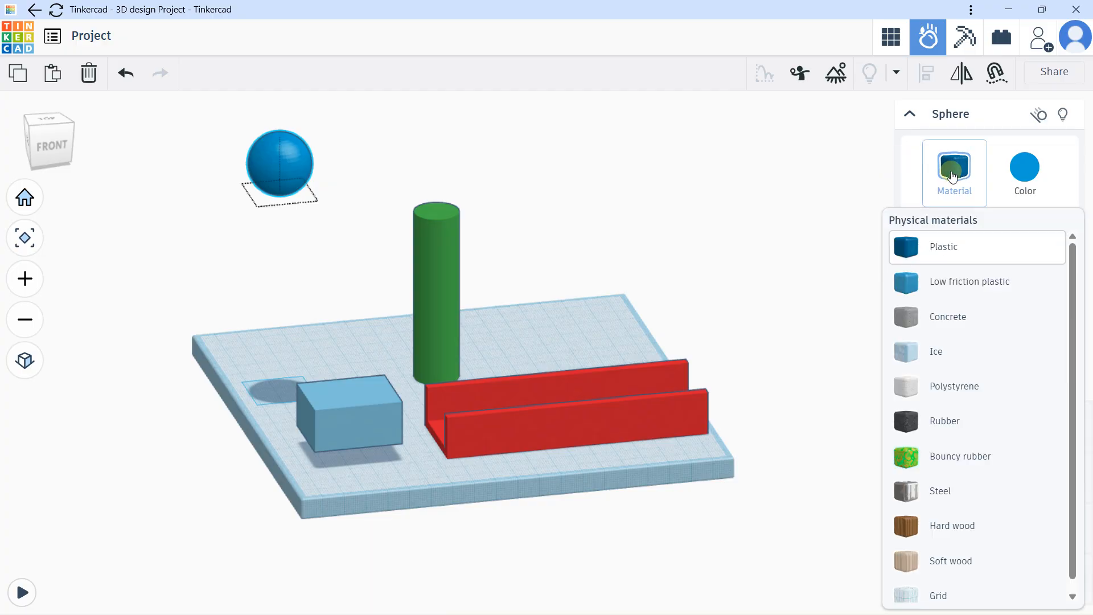
{"action": "left_click", "coordinate": [928, 255]}
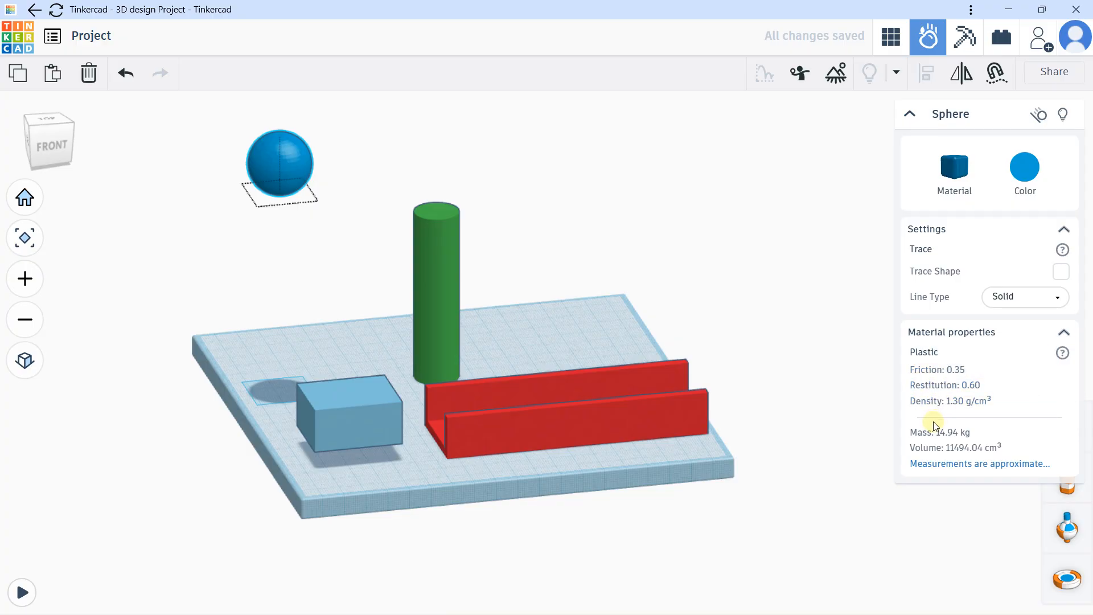
{"action": "left_click", "coordinate": [948, 182]}
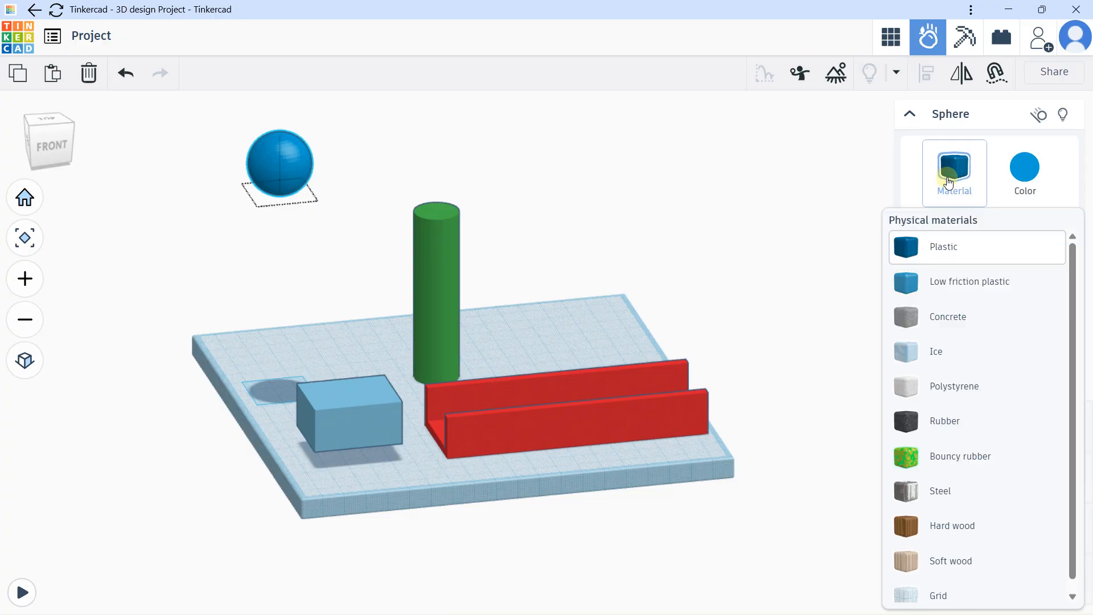
{"action": "left_click", "coordinate": [917, 353]}
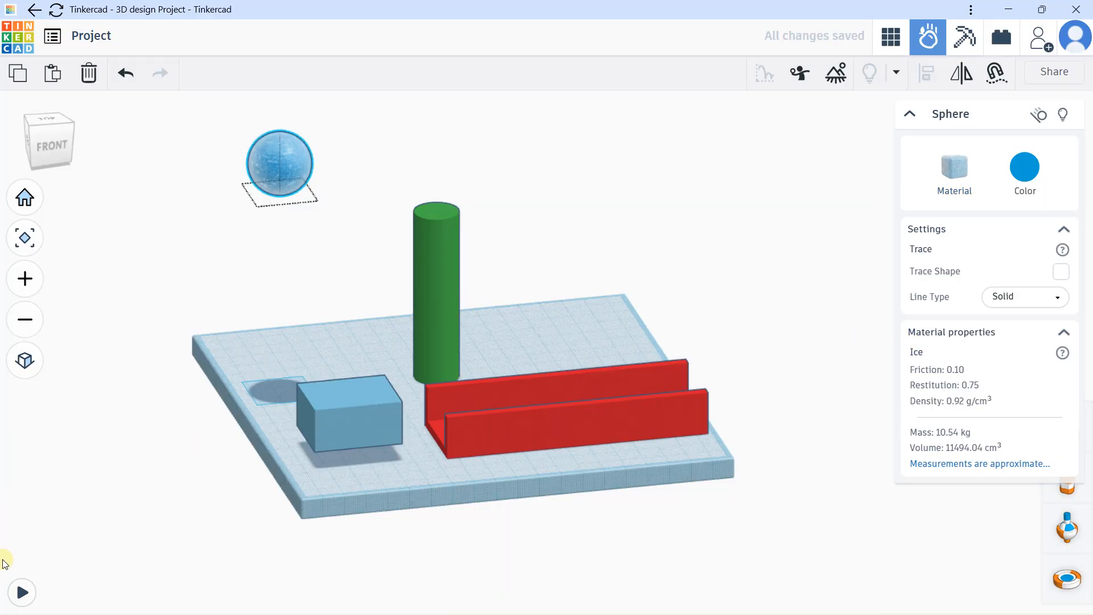
Step: Run the simulation with the ice sphere, pause it and reset the scene
{"action": "left_click", "coordinate": [22, 592]}
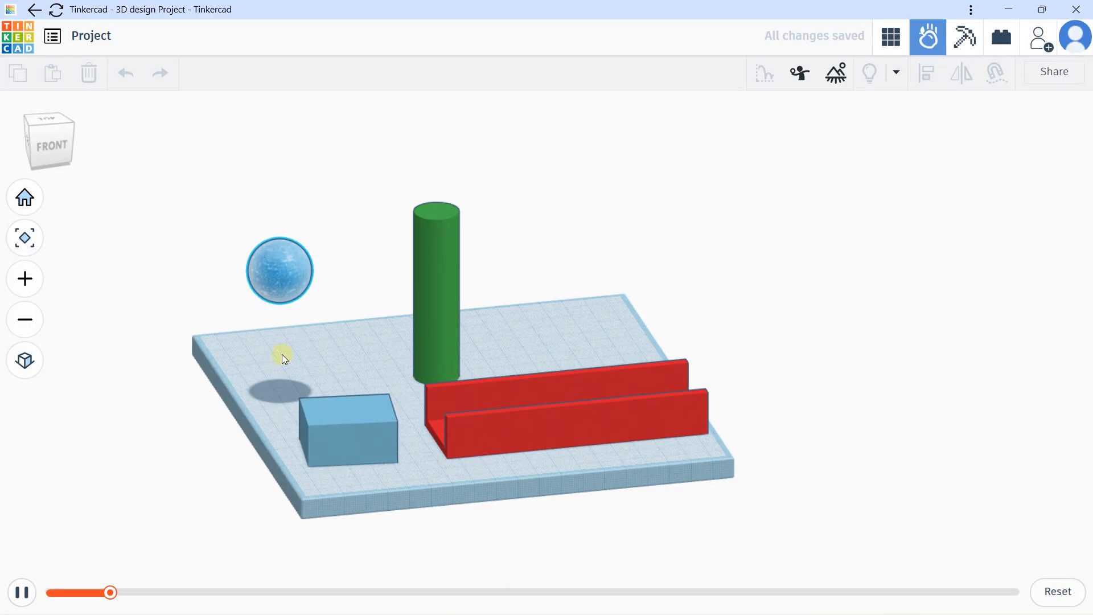
{"action": "left_click", "coordinate": [24, 592]}
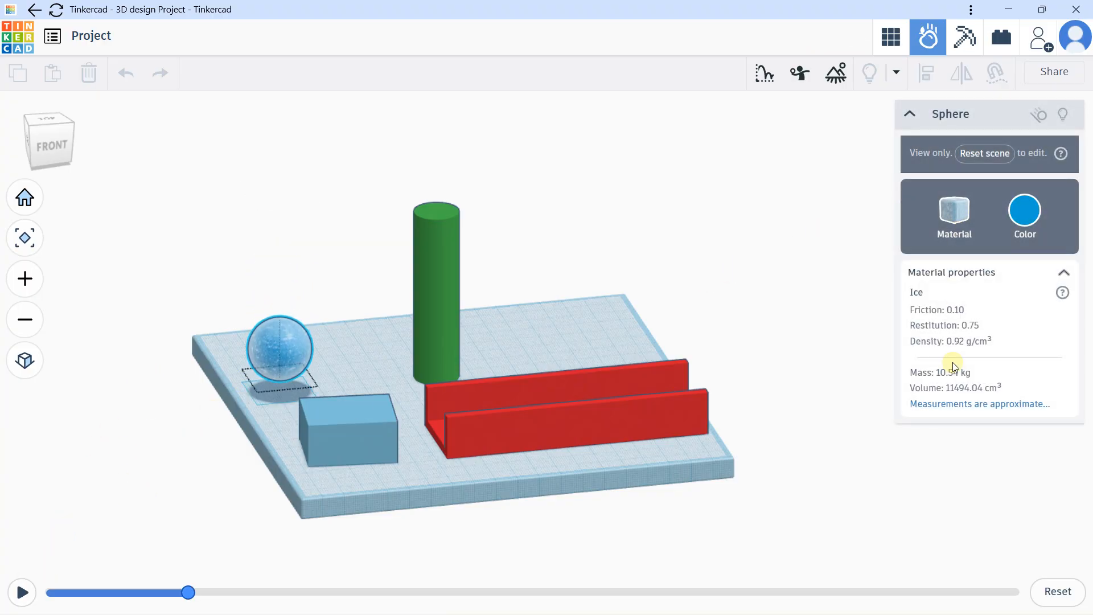
{"action": "left_click", "coordinate": [1050, 586]}
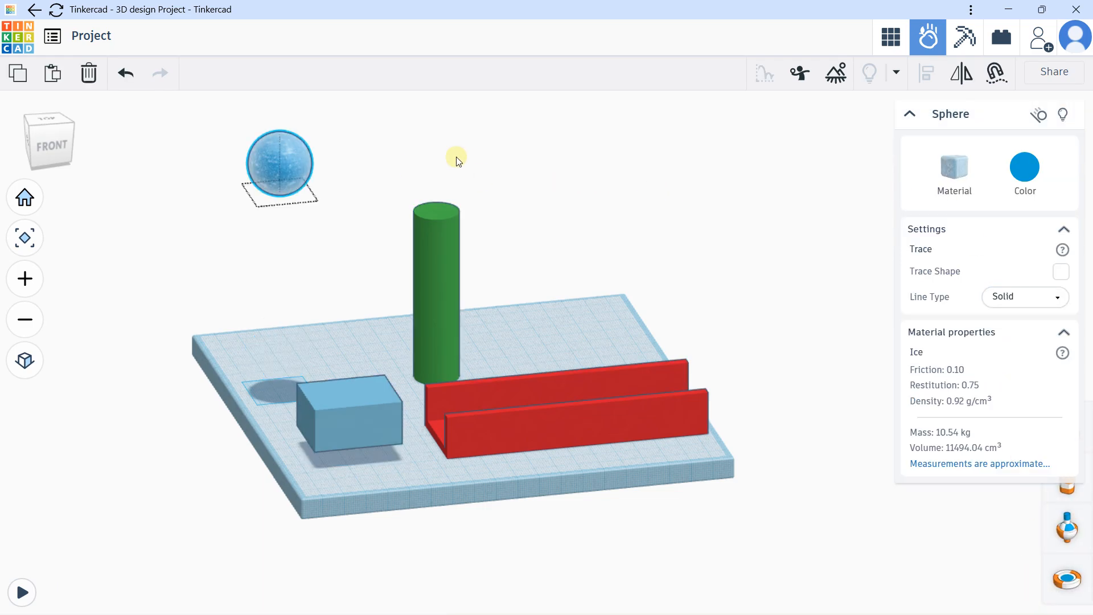
Step: Set the sphere's physical material back to Plastic and deselect it
{"action": "left_click", "coordinate": [954, 175]}
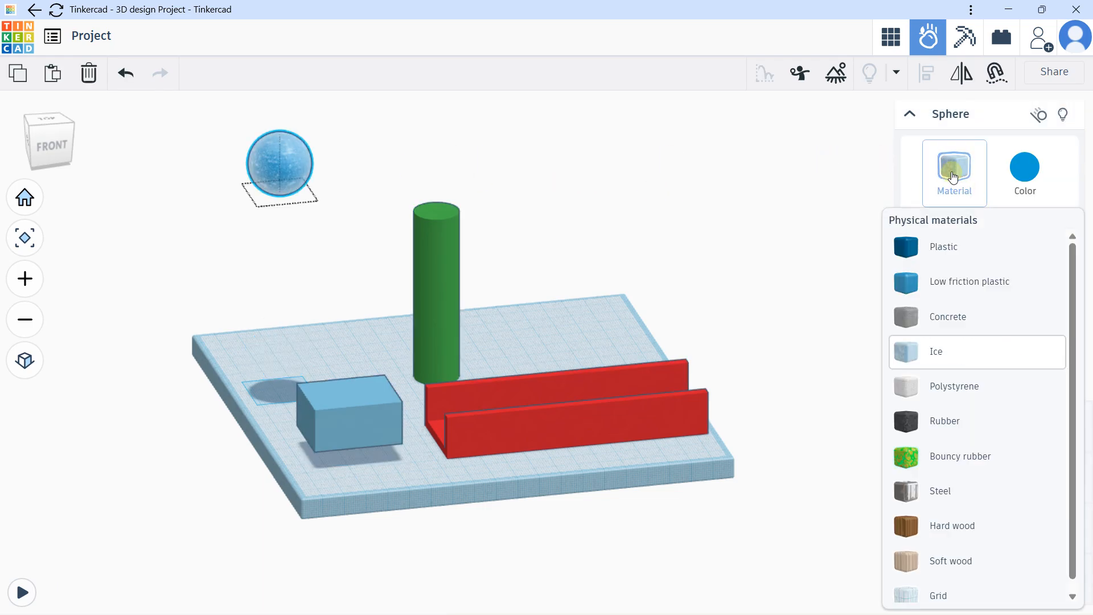
{"action": "left_click", "coordinate": [944, 252]}
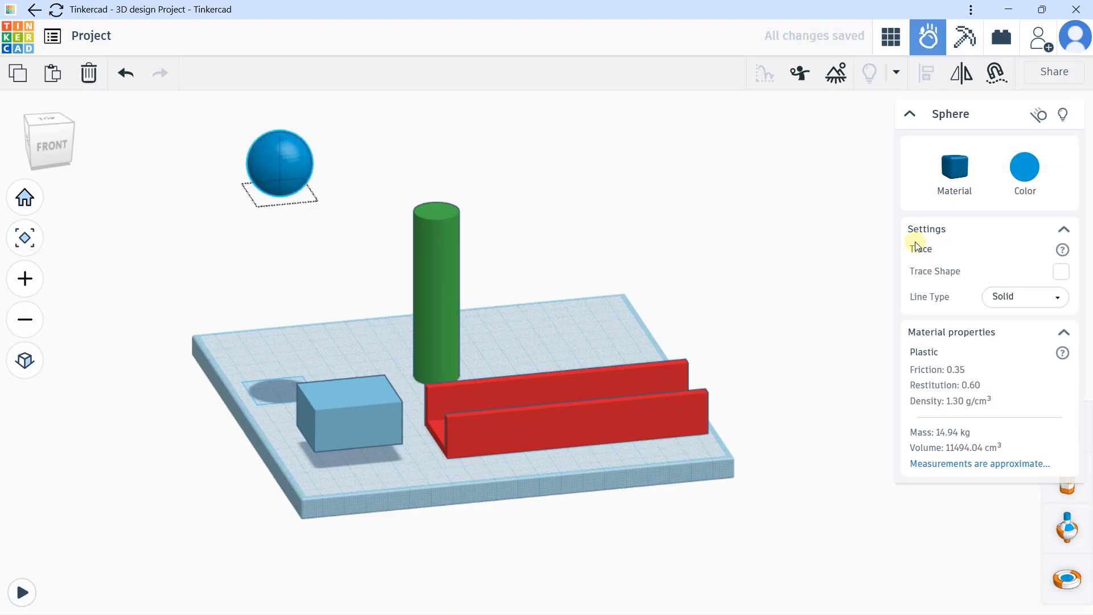
{"action": "left_click", "coordinate": [831, 234]}
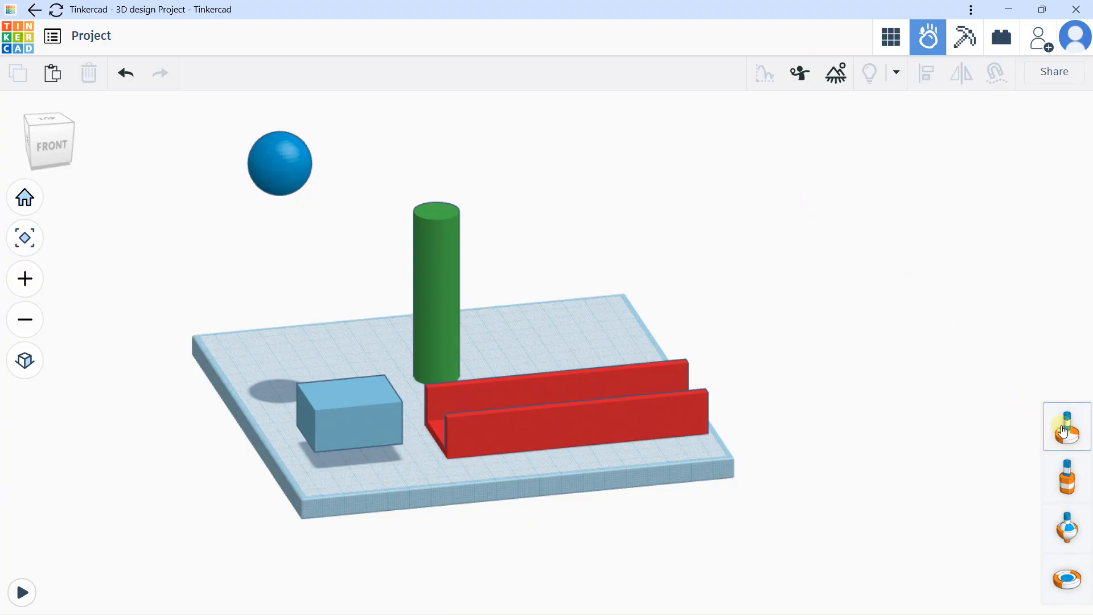
{"action": "scroll", "coordinate": [648, 272], "scroll_direction": "down", "scroll_amount": 3}
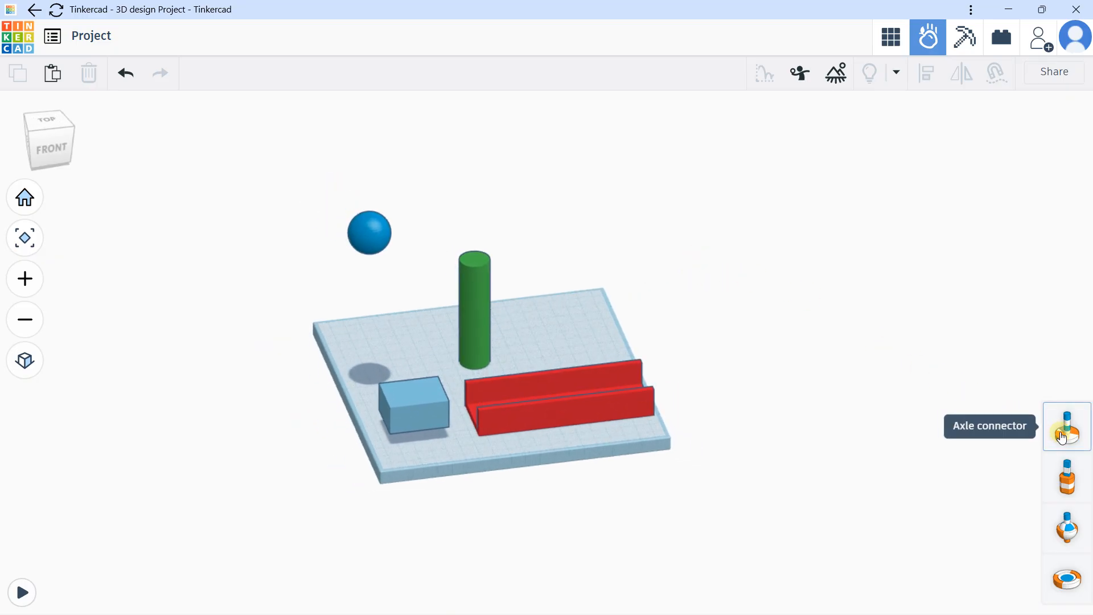
Step: Place an axle connector on top of the green cylinder and centre the two on each other in both horizontal directions
{"action": "left_click_drag", "start_coordinate": [1062, 437], "coordinate": [439, 207]}
{"action": "scroll", "coordinate": [476, 255], "scroll_direction": "up", "scroll_amount": 3}
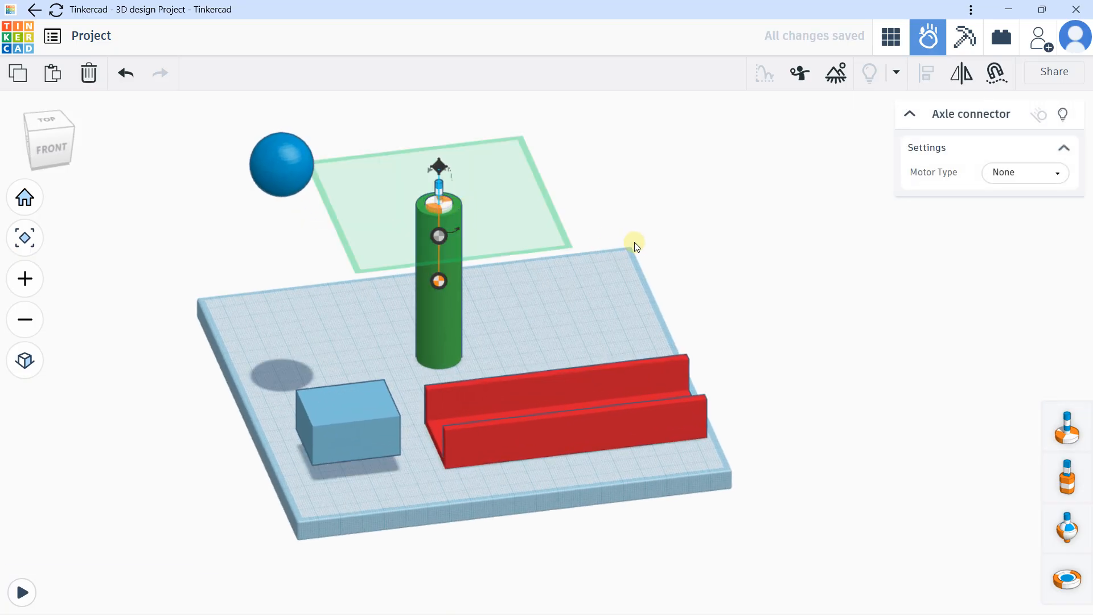
{"action": "left_click", "coordinate": [636, 246]}
{"action": "left_click", "coordinate": [437, 203]}
{"action": "left_click", "coordinate": [454, 248]}
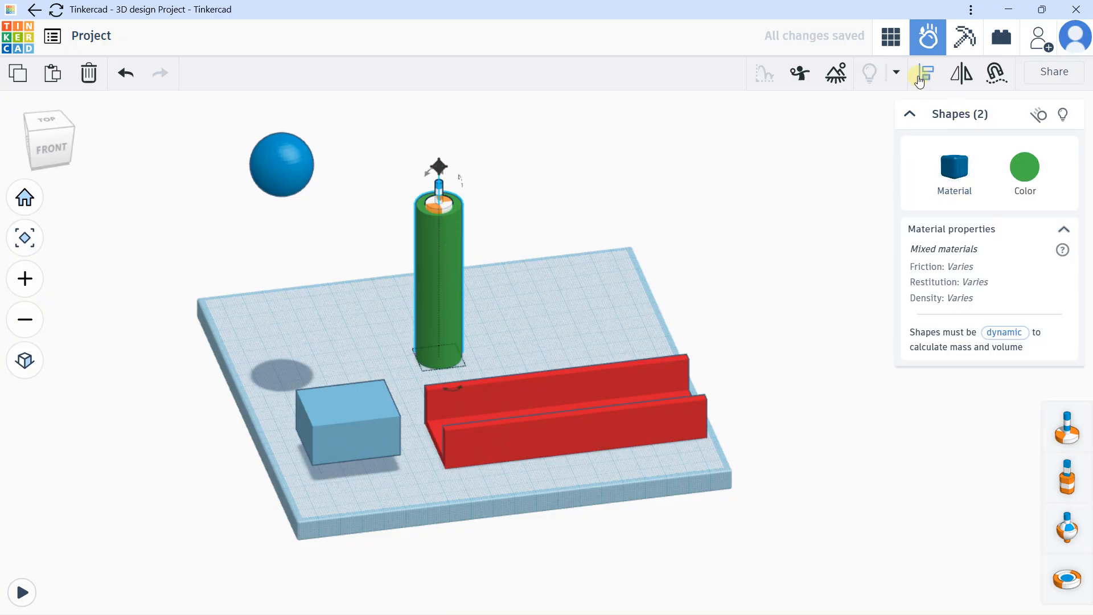
{"action": "left_click", "coordinate": [922, 74]}
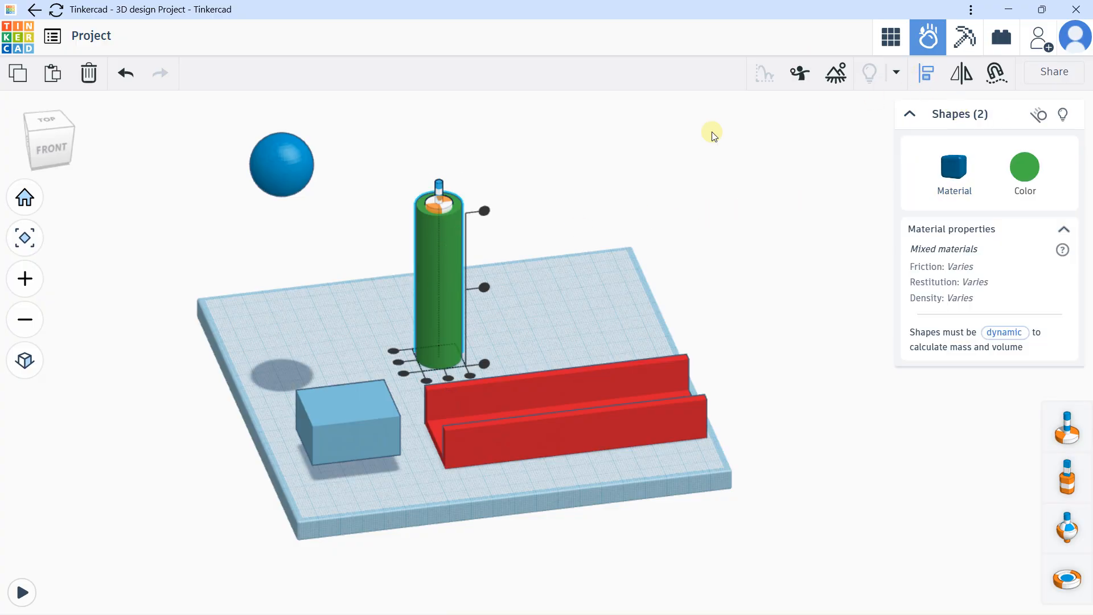
{"action": "left_click", "coordinate": [399, 363]}
{"action": "left_click", "coordinate": [449, 377]}
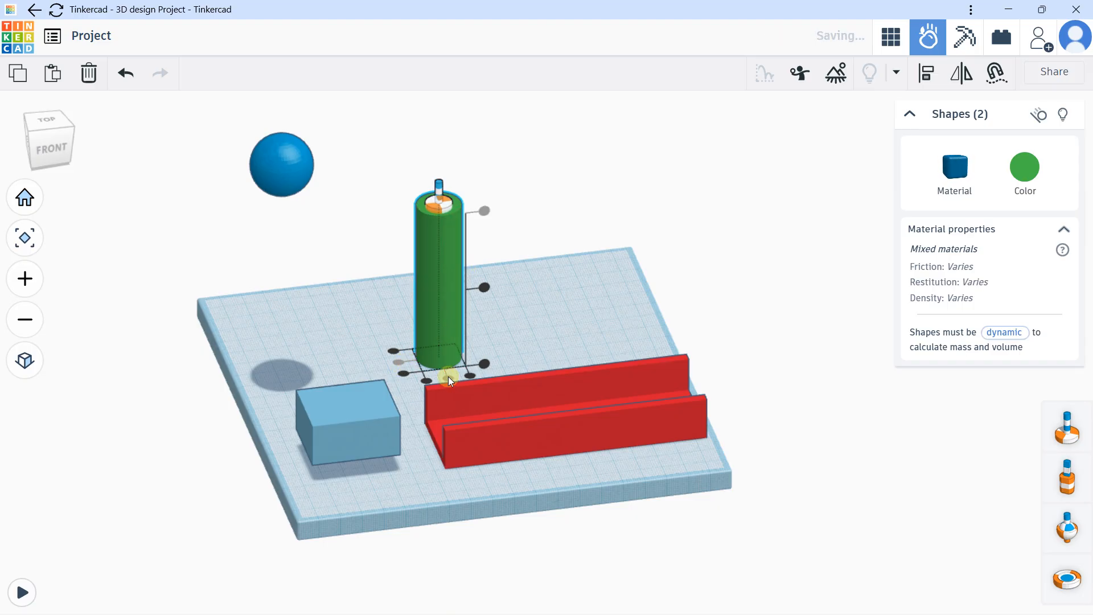
{"action": "left_click", "coordinate": [573, 303]}
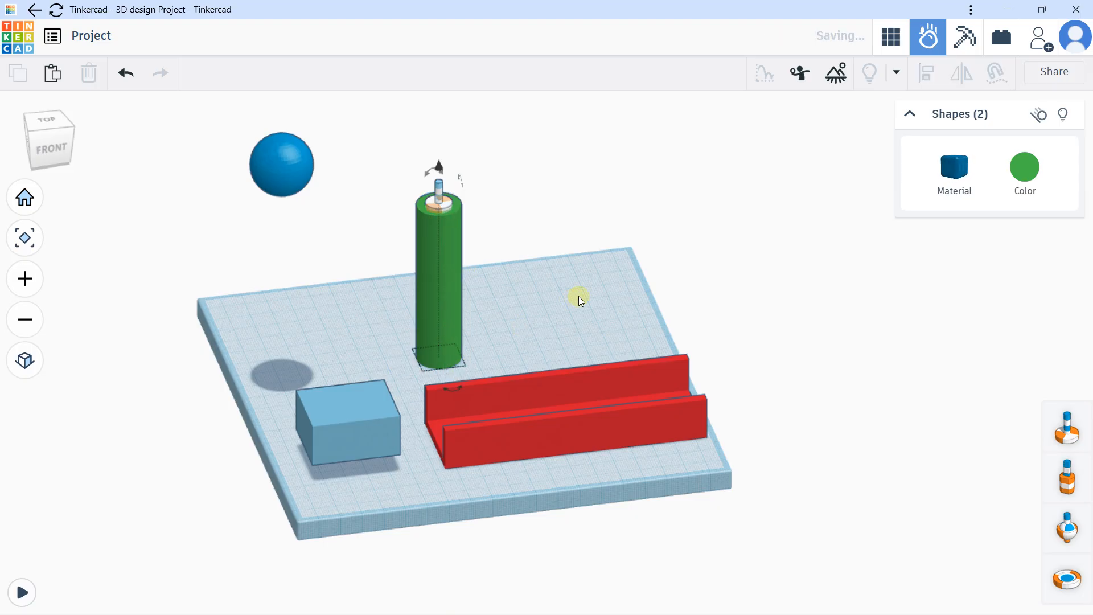
Step: Place a slider connector on the floor of the red channel and centre it along and across the channel
{"action": "left_click", "coordinate": [1068, 483]}
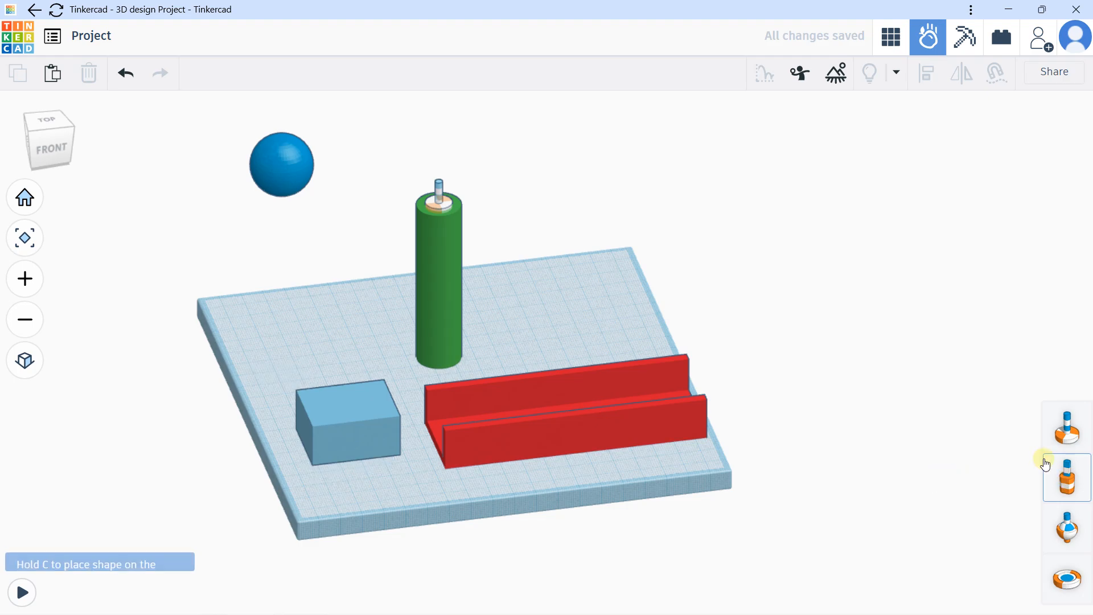
{"action": "mouse_move", "coordinate": [580, 406]}
{"action": "right_mouse_down"}
{"action": "mouse_move", "coordinate": [572, 454]}
{"action": "mouse_move", "coordinate": [569, 415]}
{"action": "right_mouse_up"}
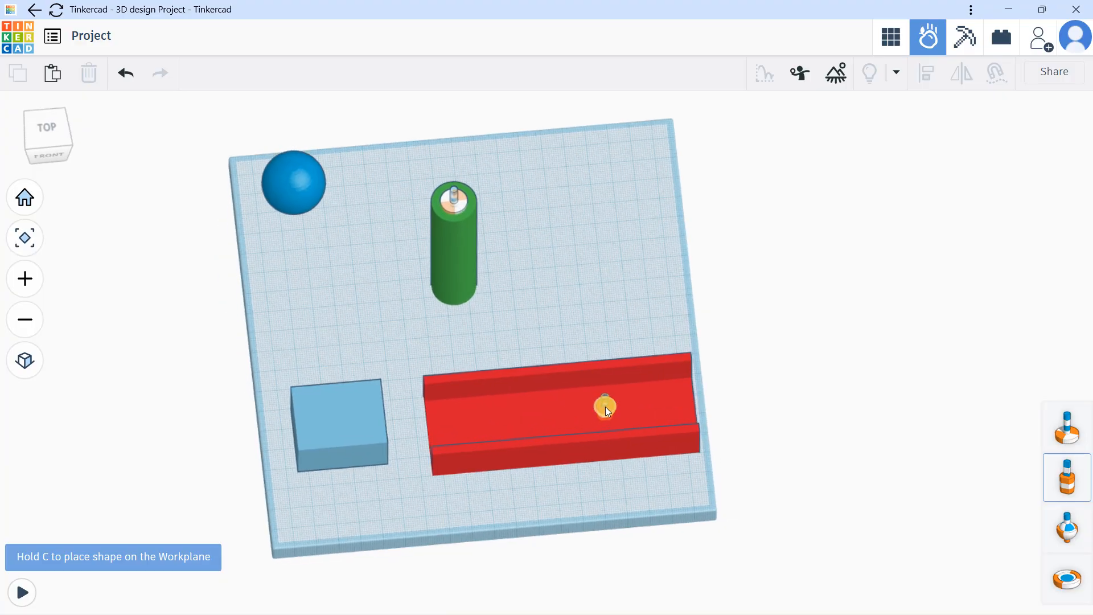
{"action": "left_click", "coordinate": [605, 406]}
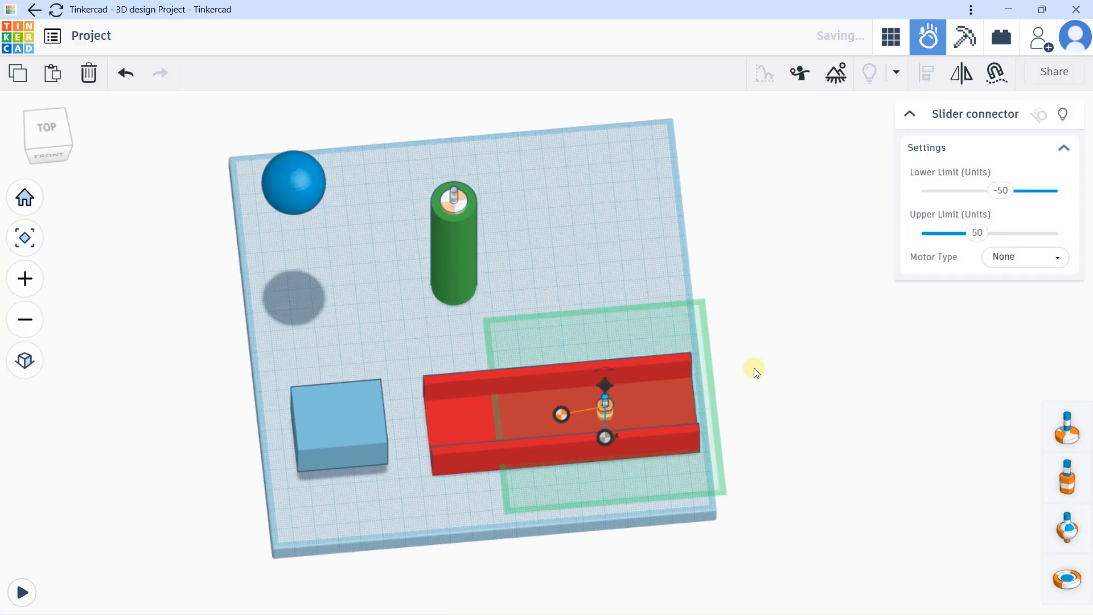
{"action": "left_click", "coordinate": [450, 443], "text": "shift"}
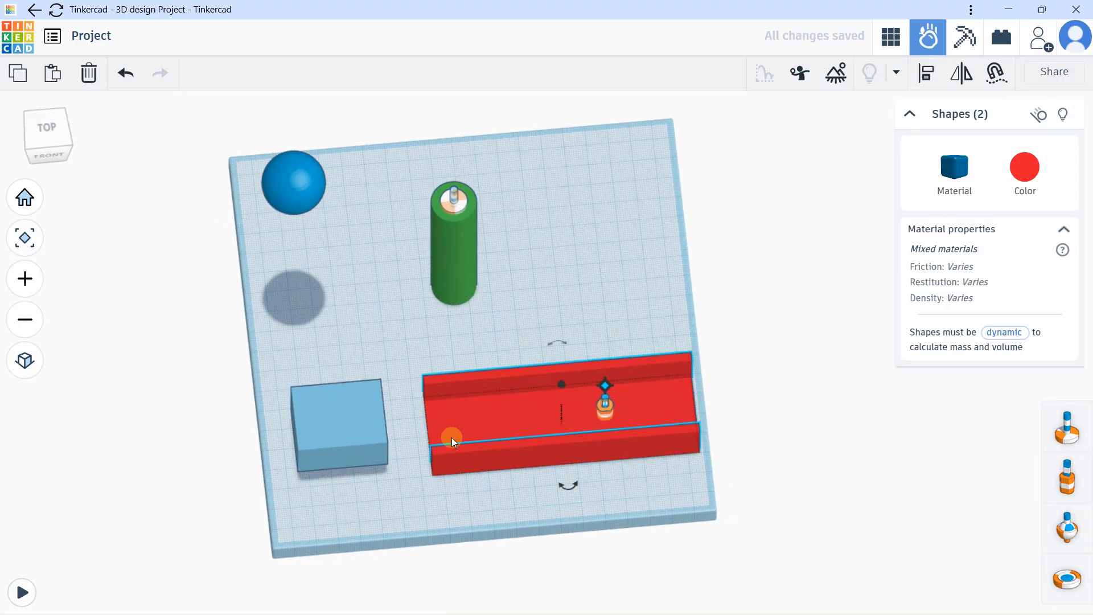
{"action": "left_click", "coordinate": [922, 74]}
{"action": "left_click", "coordinate": [567, 481]}
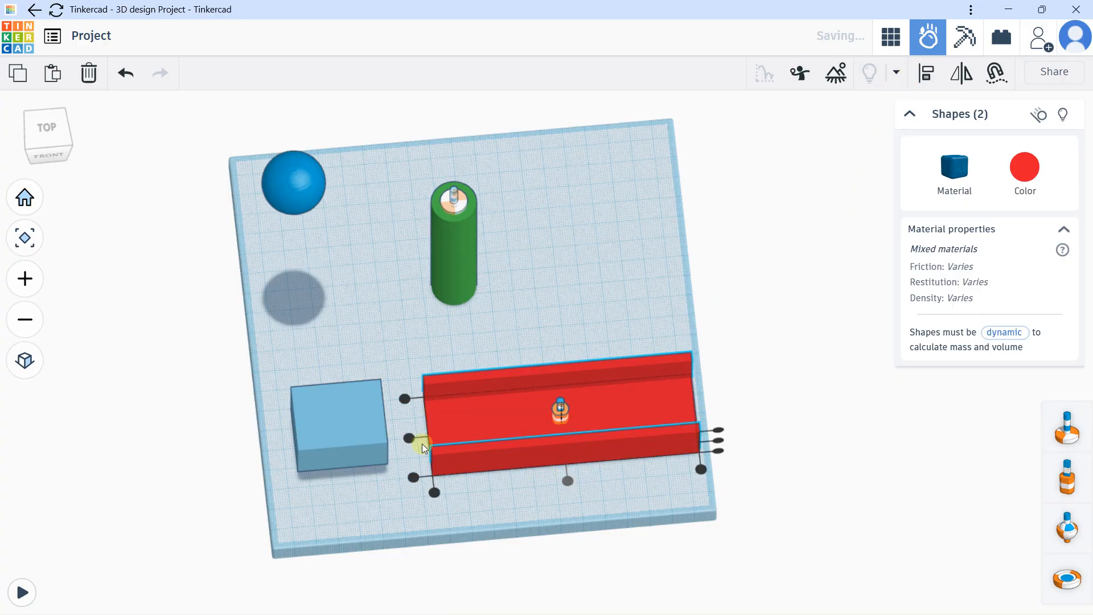
{"action": "left_click", "coordinate": [793, 326]}
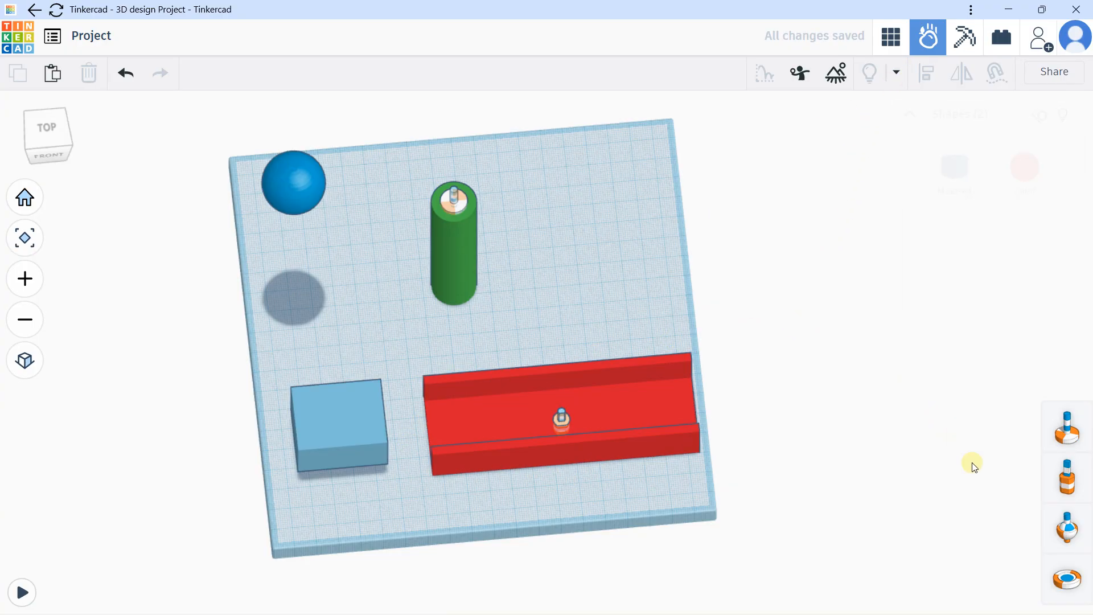
Step: Add a pivot connector floating in the air and move it above the axle connector on the green cylinder
{"action": "left_click", "coordinate": [1056, 529]}
{"action": "scroll", "coordinate": [539, 182], "scroll_direction": "down", "scroll_amount": 2}
{"action": "right_click_drag", "start_coordinate": [537, 193], "coordinate": [331, 145]}
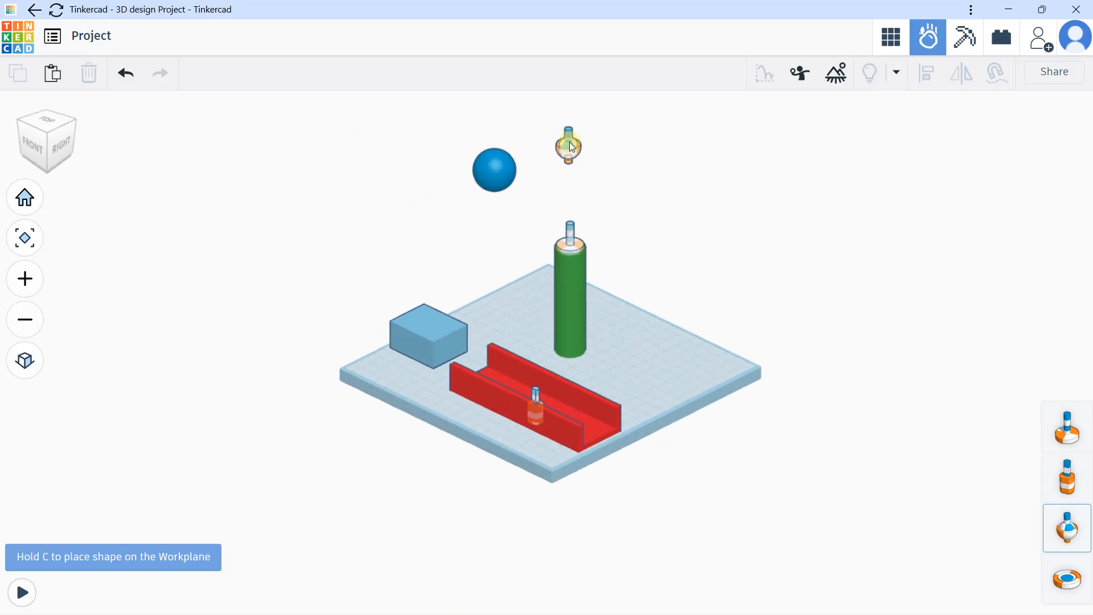
{"action": "left_click", "coordinate": [570, 143]}
{"action": "right_click_drag", "start_coordinate": [585, 215], "coordinate": [563, 349]}
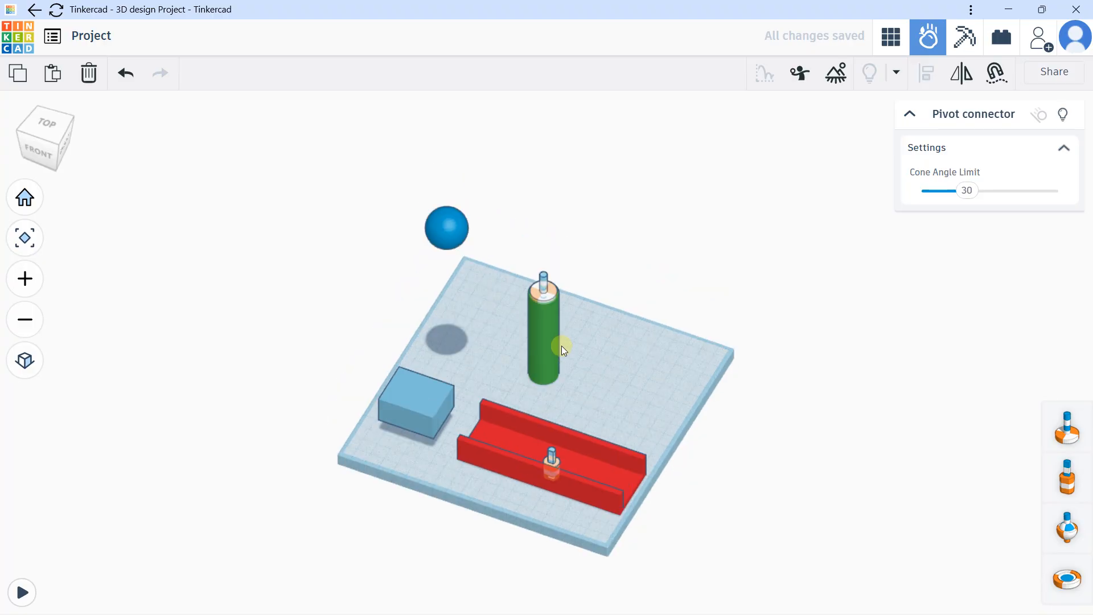
{"action": "middle_click_drag", "start_coordinate": [561, 346], "coordinate": [567, 390]}
{"action": "left_click_drag", "start_coordinate": [407, 116], "coordinate": [568, 263]}
{"action": "right_click_drag", "start_coordinate": [510, 267], "coordinate": [391, 241]}
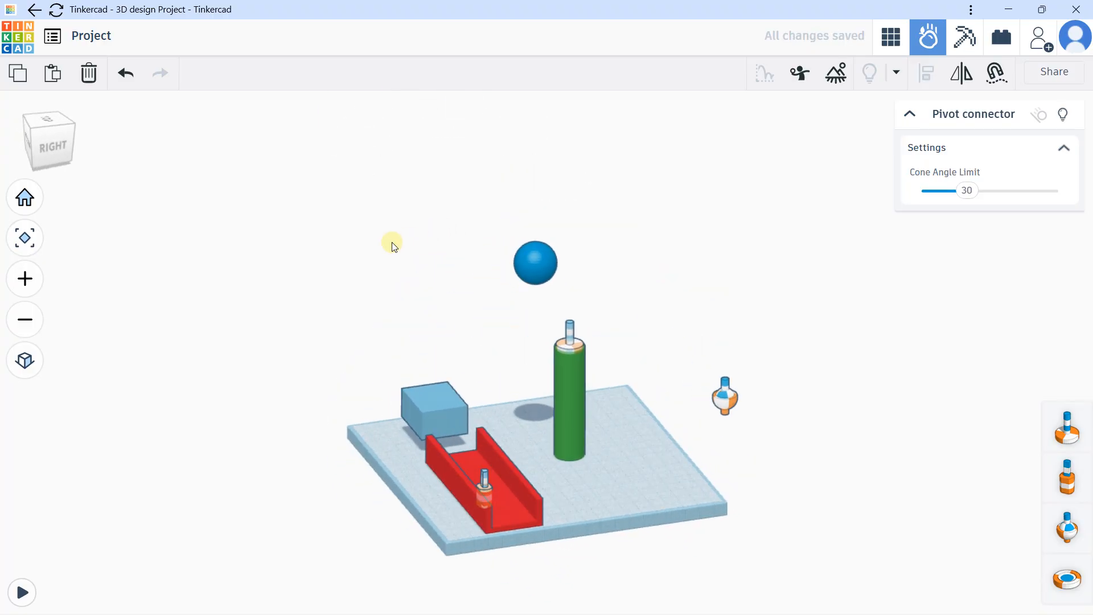
{"action": "left_click_drag", "start_coordinate": [744, 355], "coordinate": [539, 240]}
{"action": "right_click_drag", "start_coordinate": [539, 241], "coordinate": [572, 346]}
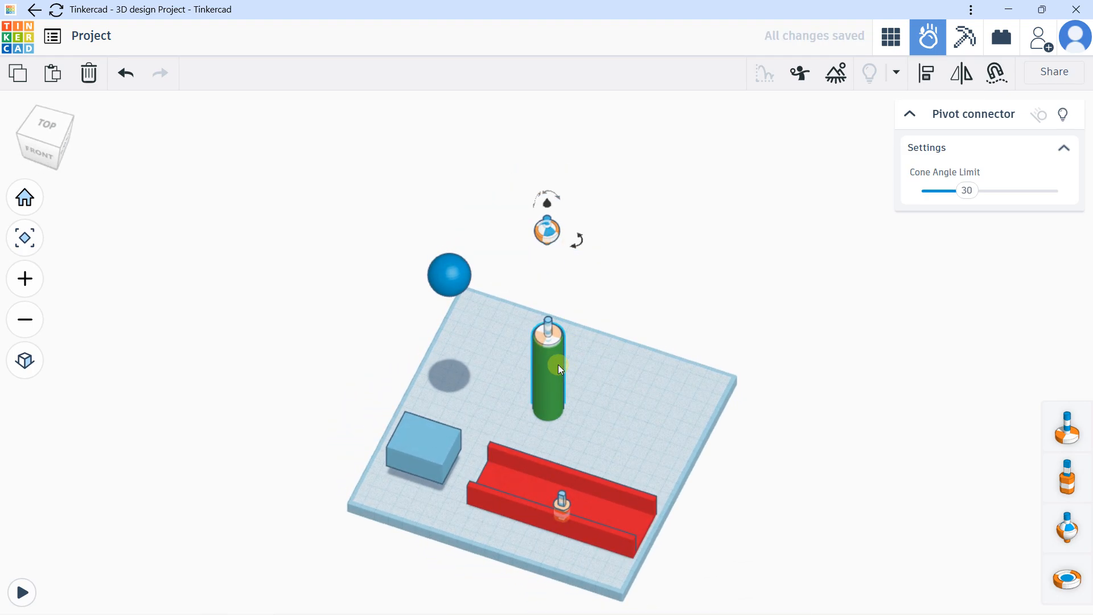
Step: Centre-align the pivot connector with the green cylinder in both horizontal directions
{"action": "left_click", "coordinate": [558, 365], "text": "shift"}
{"action": "left_click", "coordinate": [926, 70]}
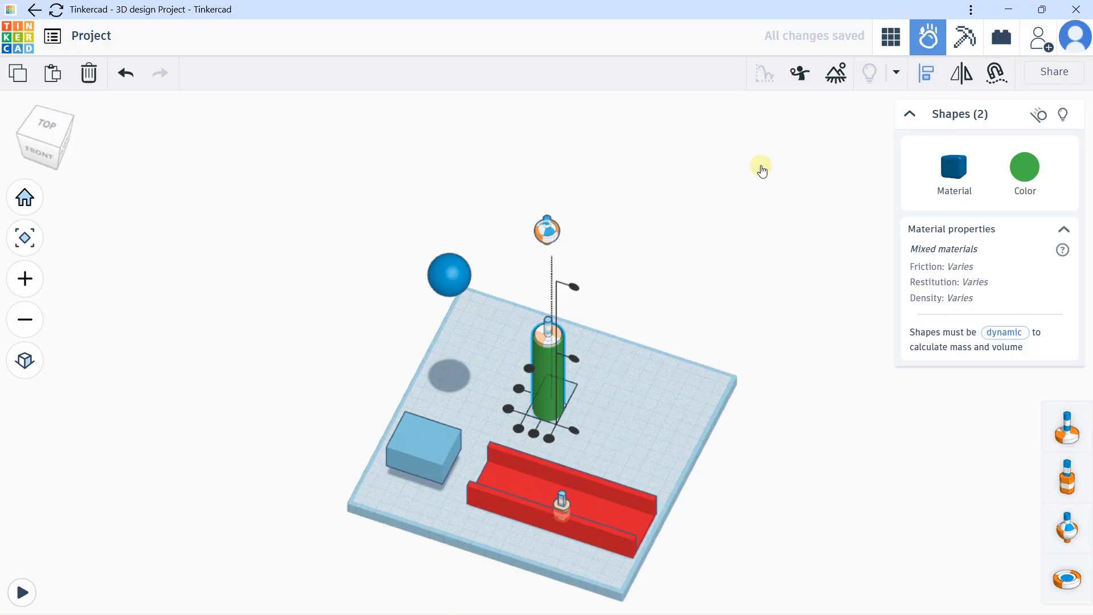
{"action": "left_click", "coordinate": [519, 390]}
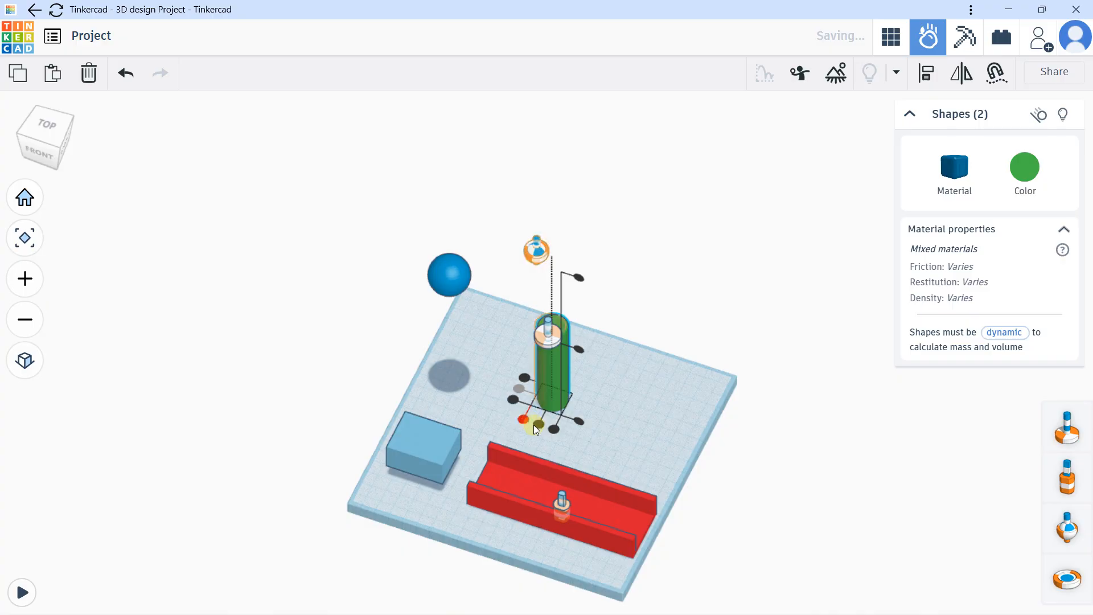
{"action": "left_click", "coordinate": [535, 425]}
{"action": "right_click_drag", "start_coordinate": [568, 381], "coordinate": [478, 363]}
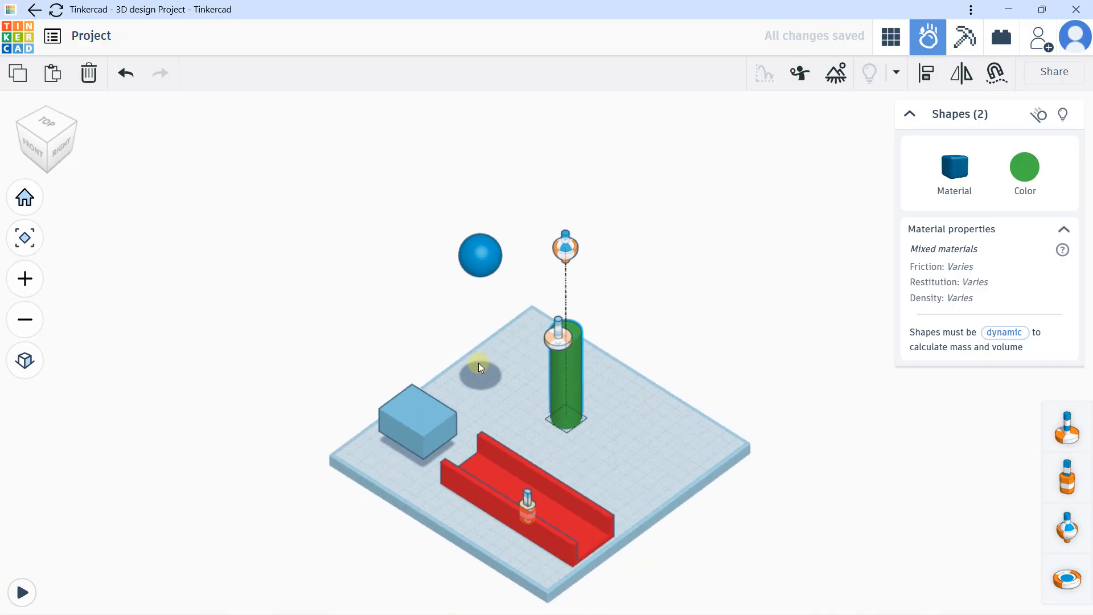
Step: Re-centre the axle connector on the green cylinder in both horizontal directions and deselect the shapes
{"action": "left_click", "coordinate": [568, 334]}
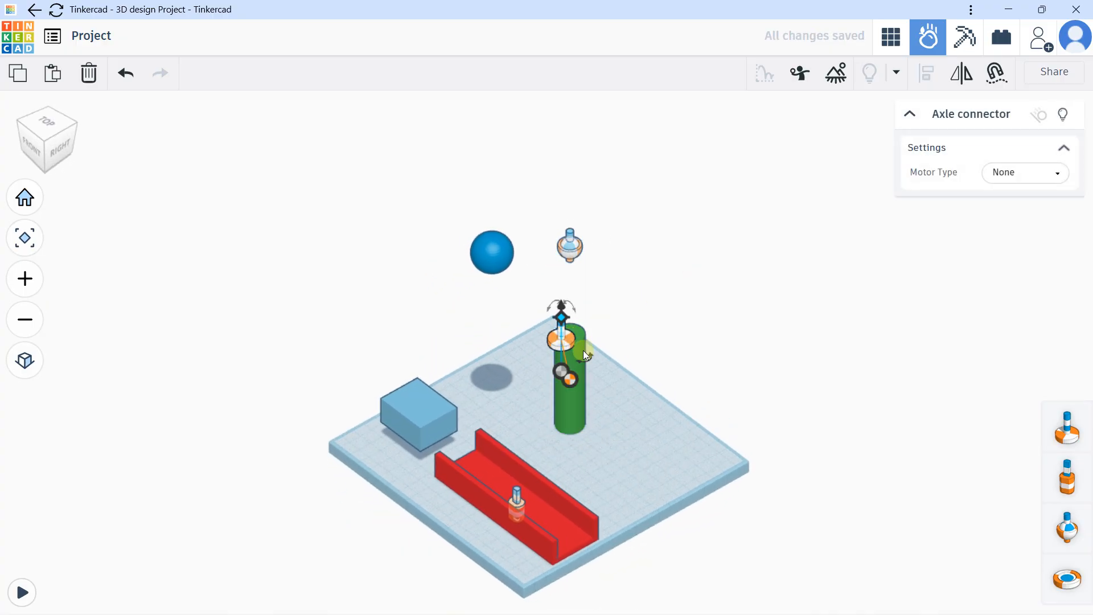
{"action": "left_click", "coordinate": [584, 403], "text": "shift"}
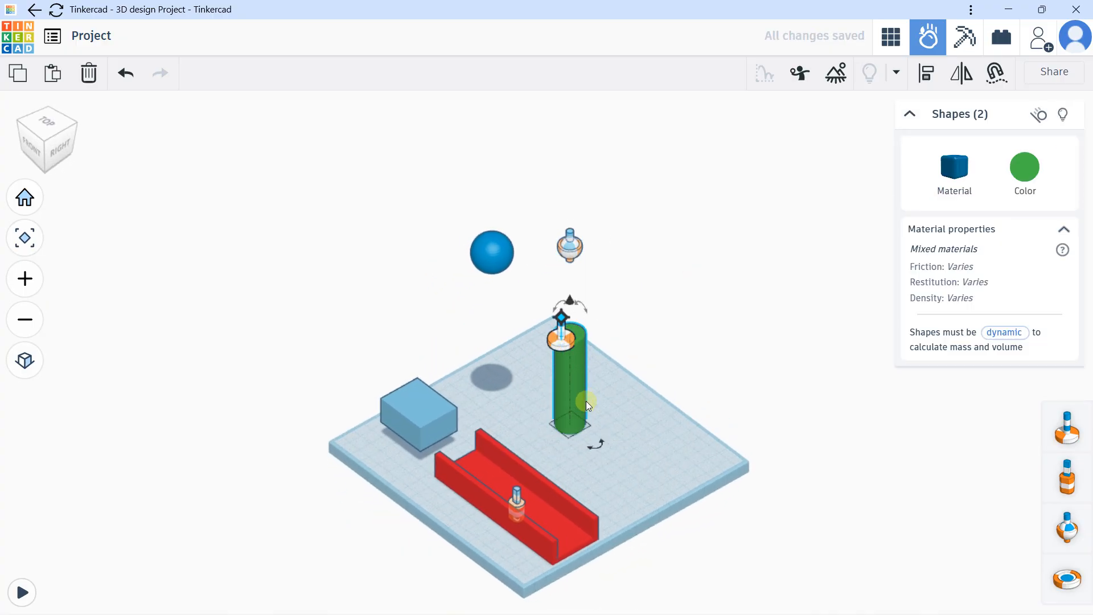
{"action": "left_click", "coordinate": [943, 78]}
{"action": "left_click", "coordinate": [576, 439]}
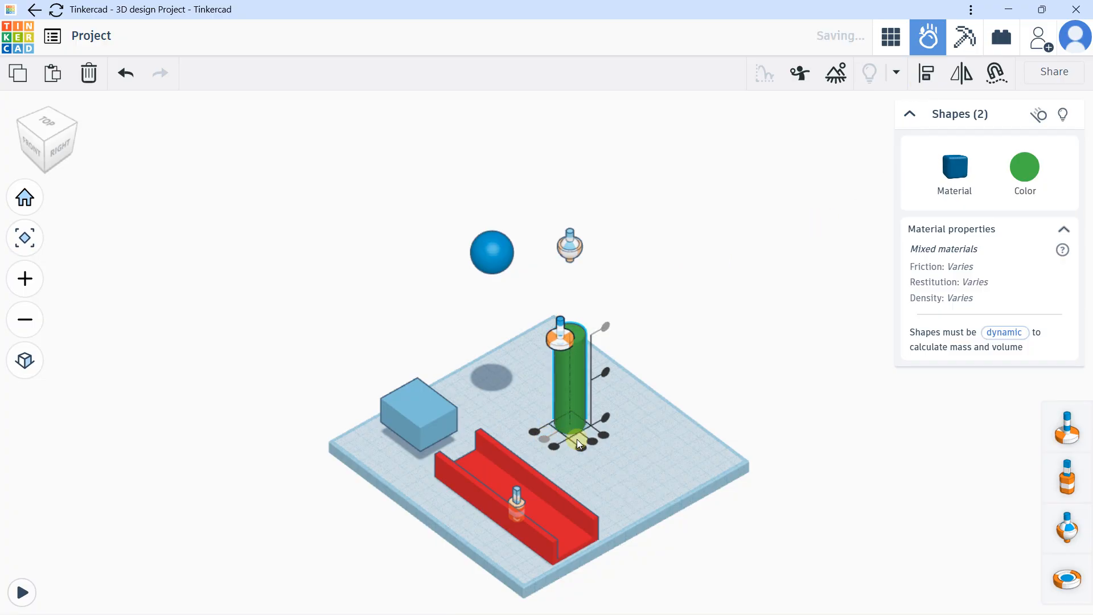
{"action": "left_click", "coordinate": [595, 441]}
{"action": "right_click_drag", "start_coordinate": [517, 353], "coordinate": [616, 222]}
{"action": "right_click_drag", "start_coordinate": [639, 177], "coordinate": [549, 238]}
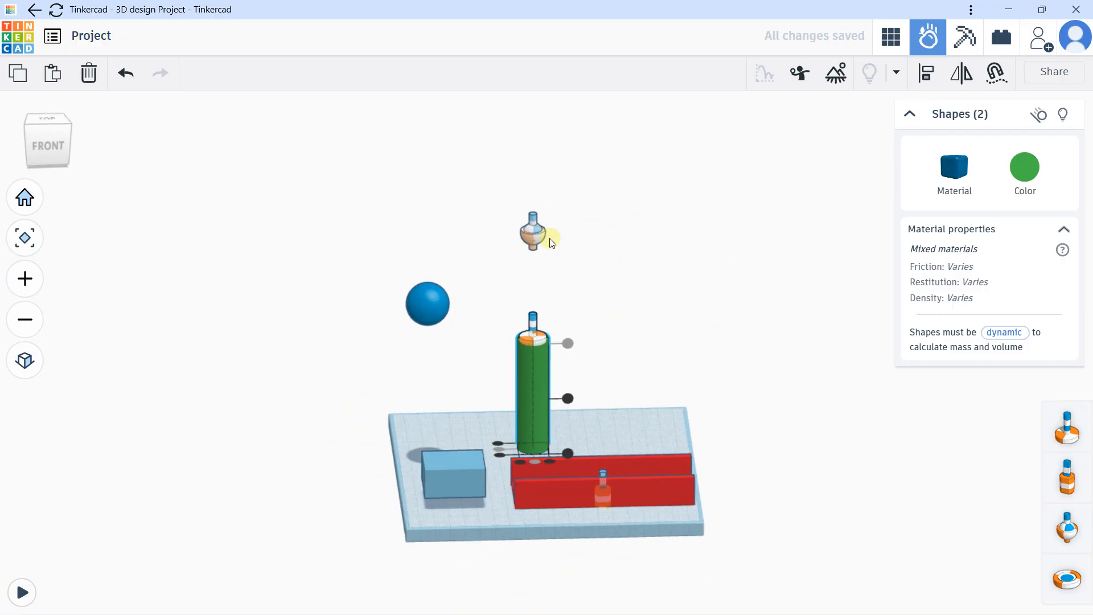
{"action": "left_click", "coordinate": [939, 463]}
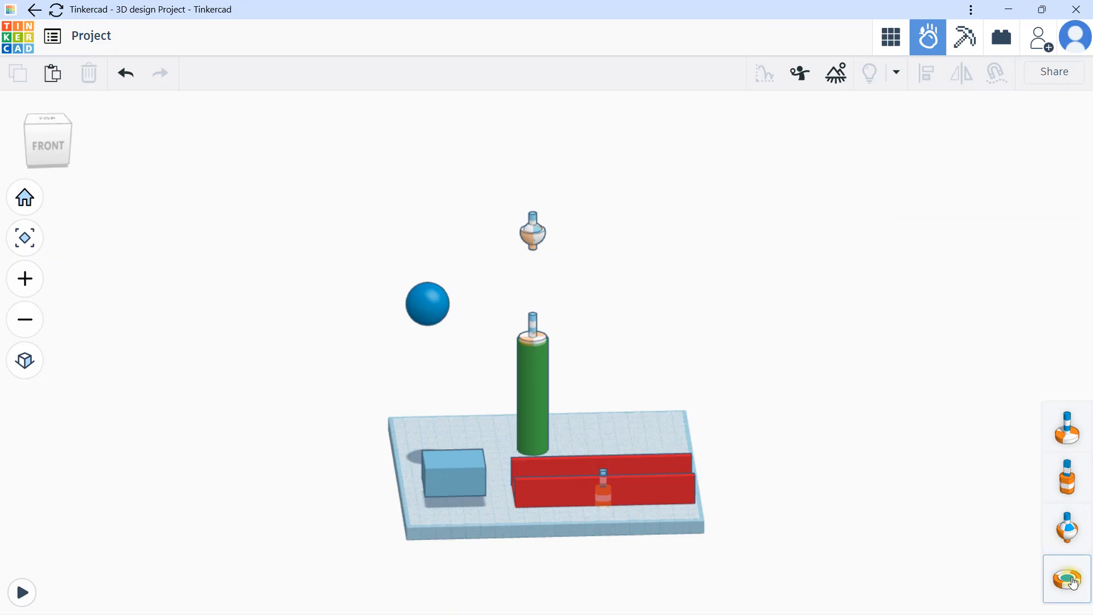
Step: Reattach the orange link of the axle connector from the green cylinder to the blue sphere
{"action": "scroll", "coordinate": [477, 305], "scroll_direction": "up", "scroll_amount": 3}
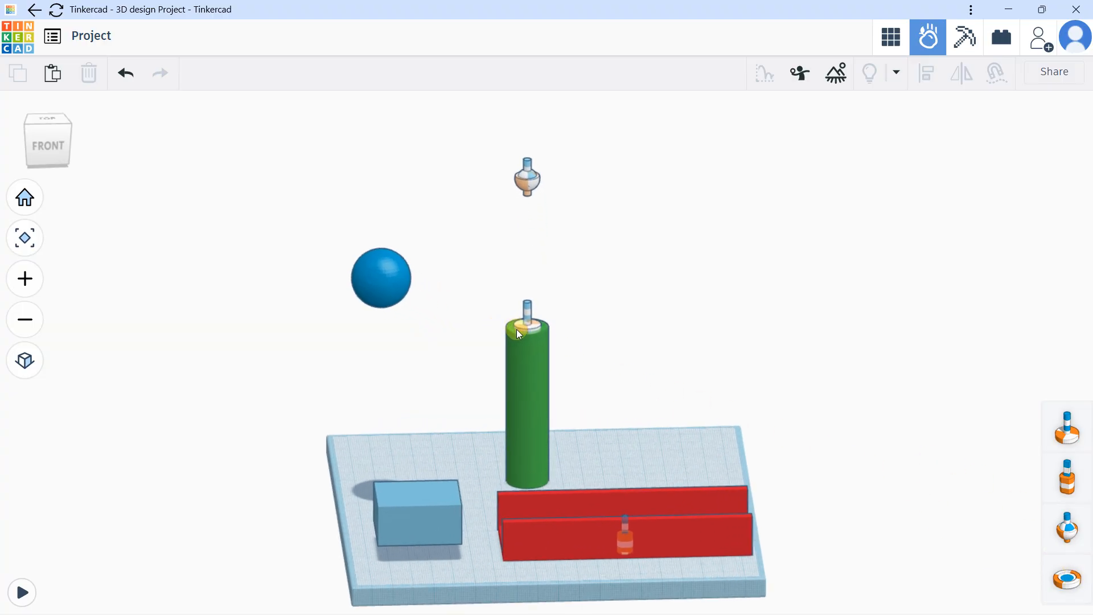
{"action": "right_click_drag", "start_coordinate": [517, 329], "coordinate": [538, 353]}
{"action": "middle_click_drag", "start_coordinate": [538, 353], "coordinate": [538, 309]}
{"action": "left_click", "coordinate": [524, 276]}
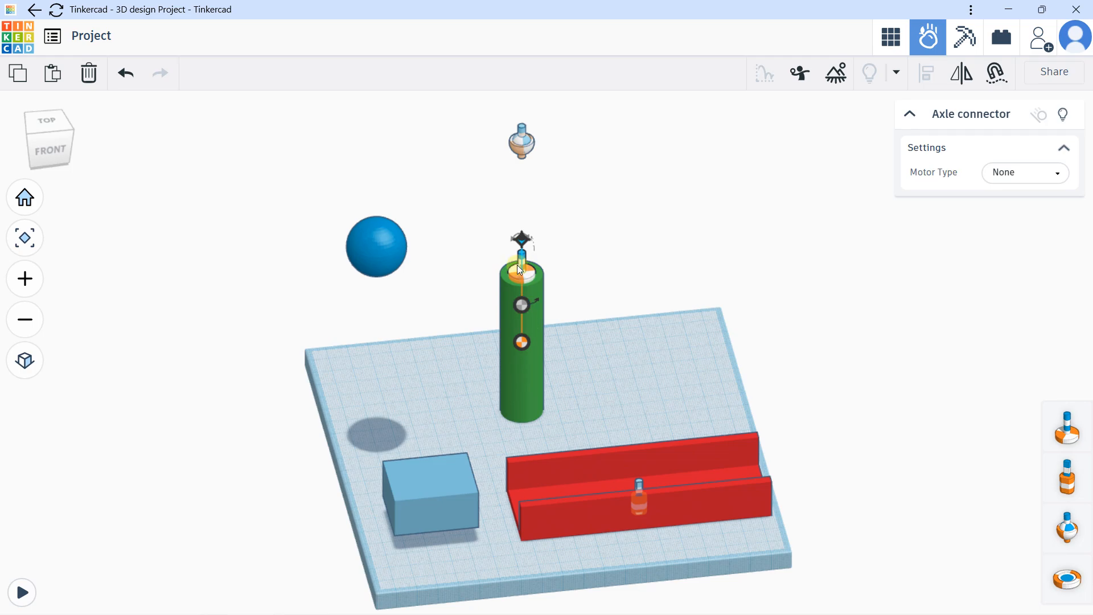
{"action": "left_click_drag", "start_coordinate": [512, 335], "coordinate": [644, 283]}
{"action": "left_click_drag", "start_coordinate": [670, 389], "coordinate": [391, 266]}
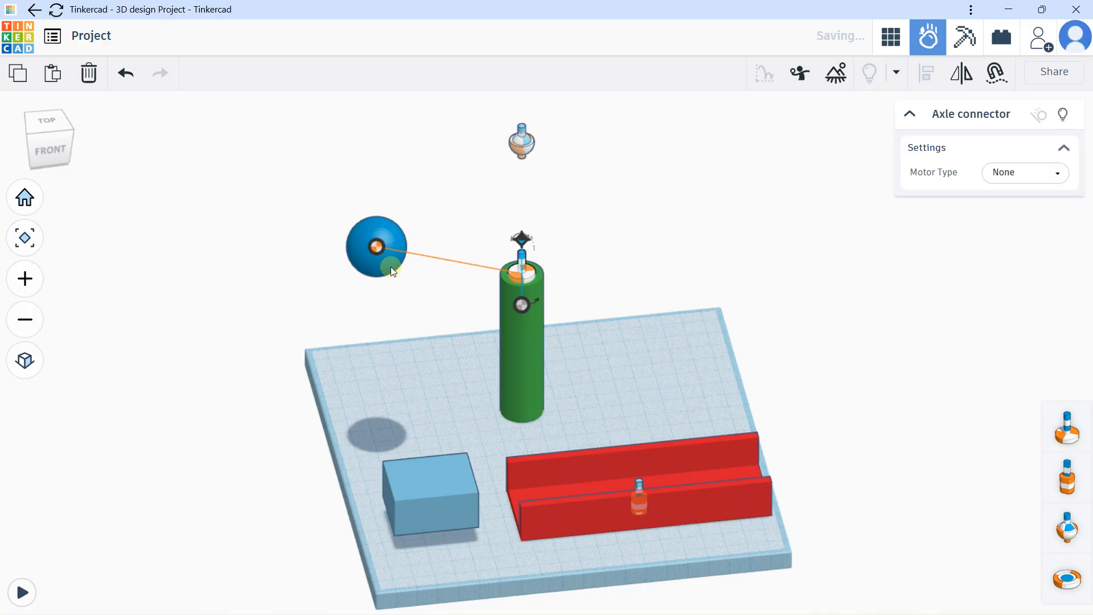
{"action": "scroll", "coordinate": [392, 264], "scroll_direction": "down", "scroll_amount": 3}
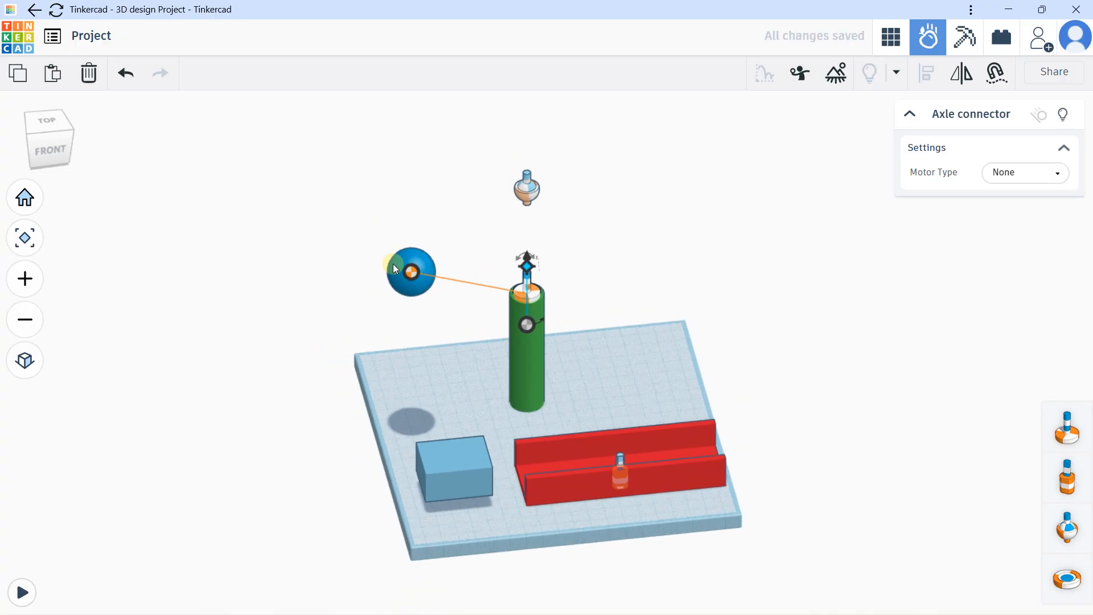
Step: Run the simulation with the sphere linked to the axle connector, pause it and reset the scene
{"action": "left_click", "coordinate": [19, 600]}
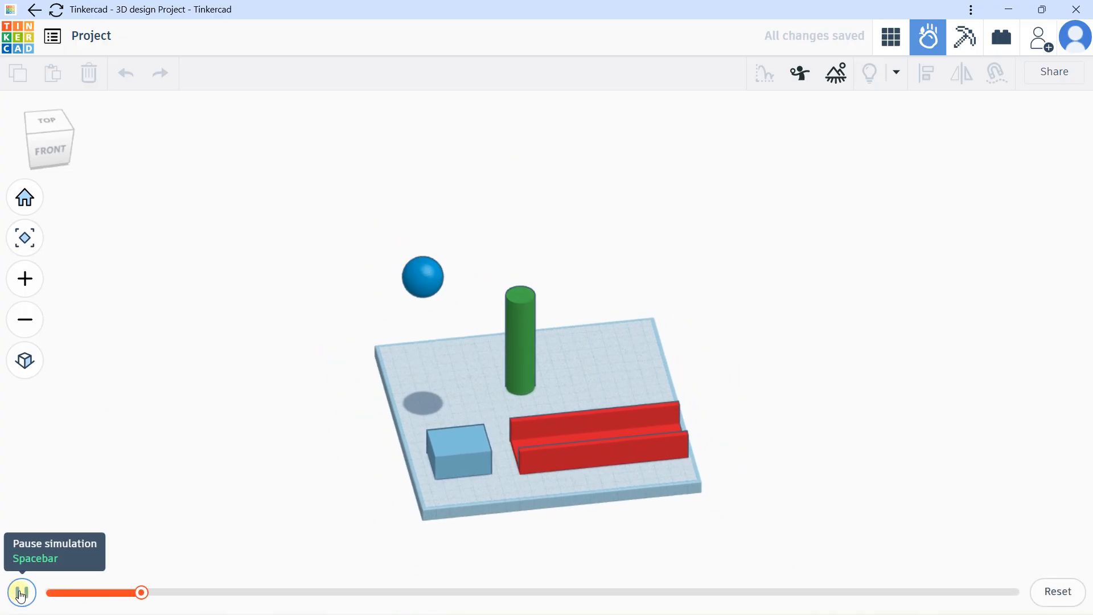
{"action": "left_click", "coordinate": [21, 593]}
{"action": "left_click", "coordinate": [1056, 590]}
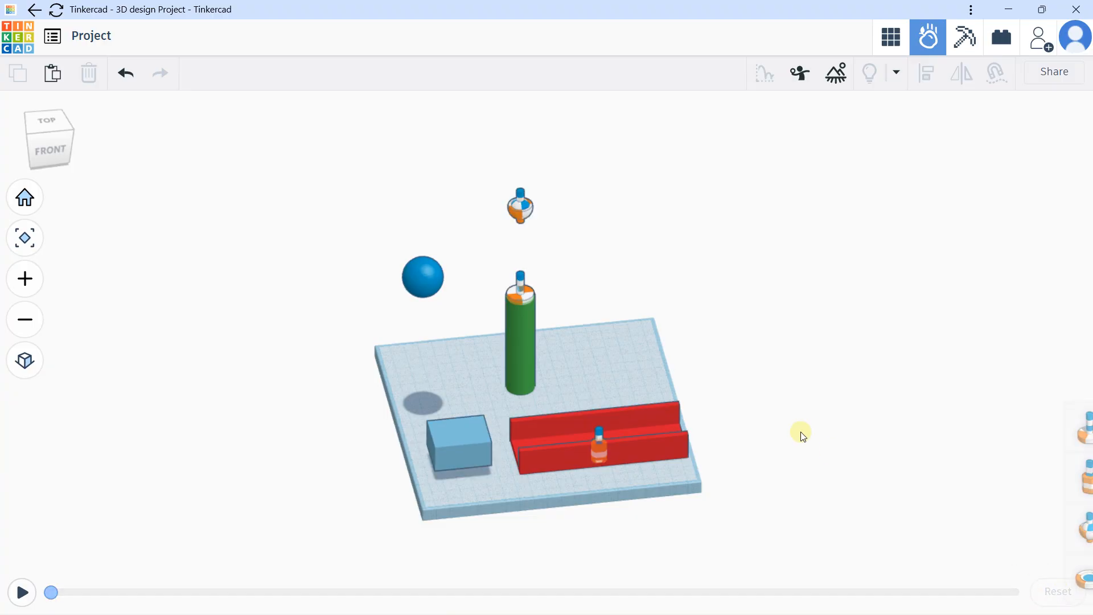
Step: Set the axle connector's motor type to Continuous and its motor speed to -46 RPM
{"action": "scroll", "coordinate": [439, 262], "scroll_direction": "up", "scroll_amount": 2}
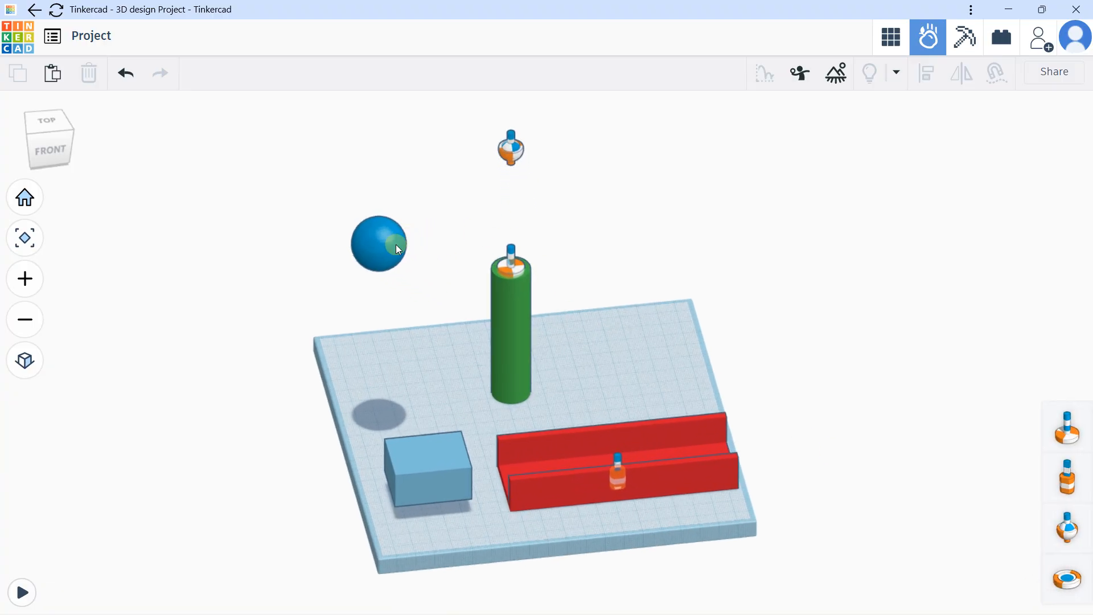
{"action": "left_click", "coordinate": [510, 263]}
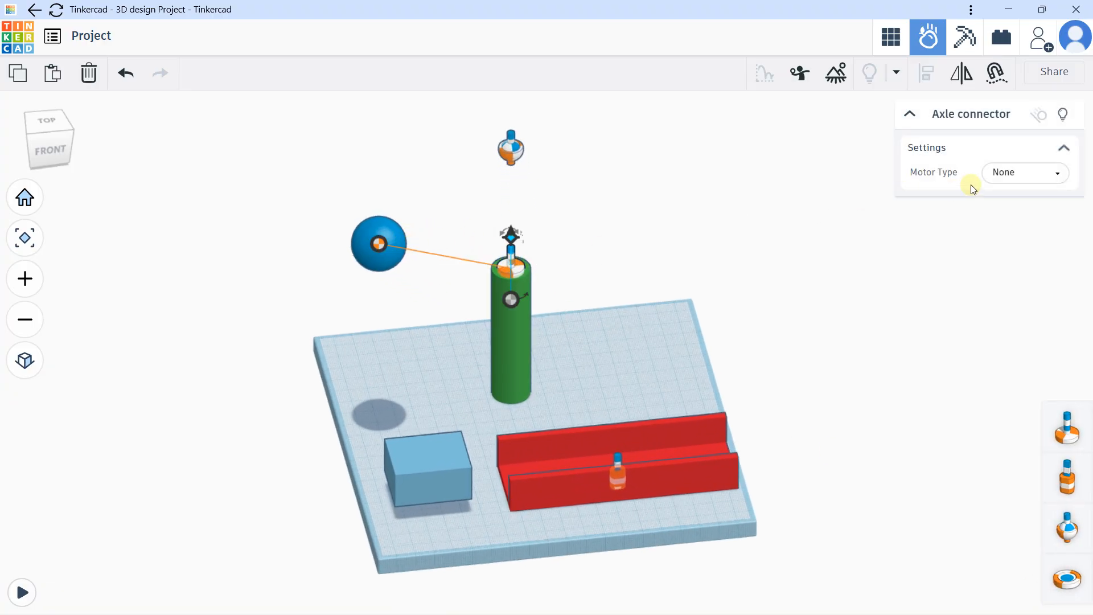
{"action": "left_click", "coordinate": [995, 178]}
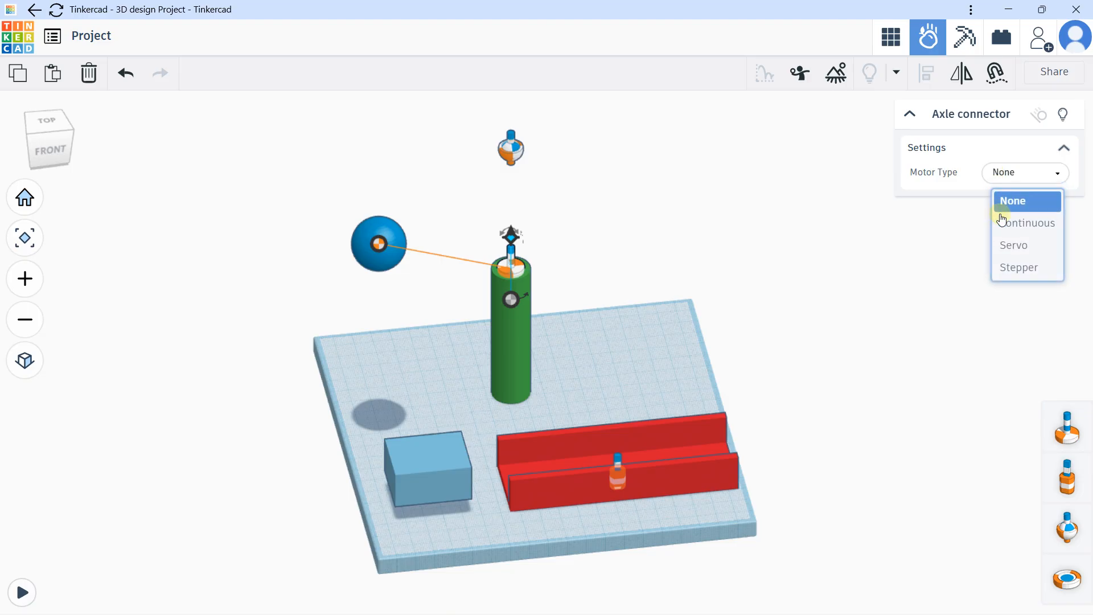
{"action": "left_click", "coordinate": [1001, 221]}
{"action": "left_click", "coordinate": [1003, 180]}
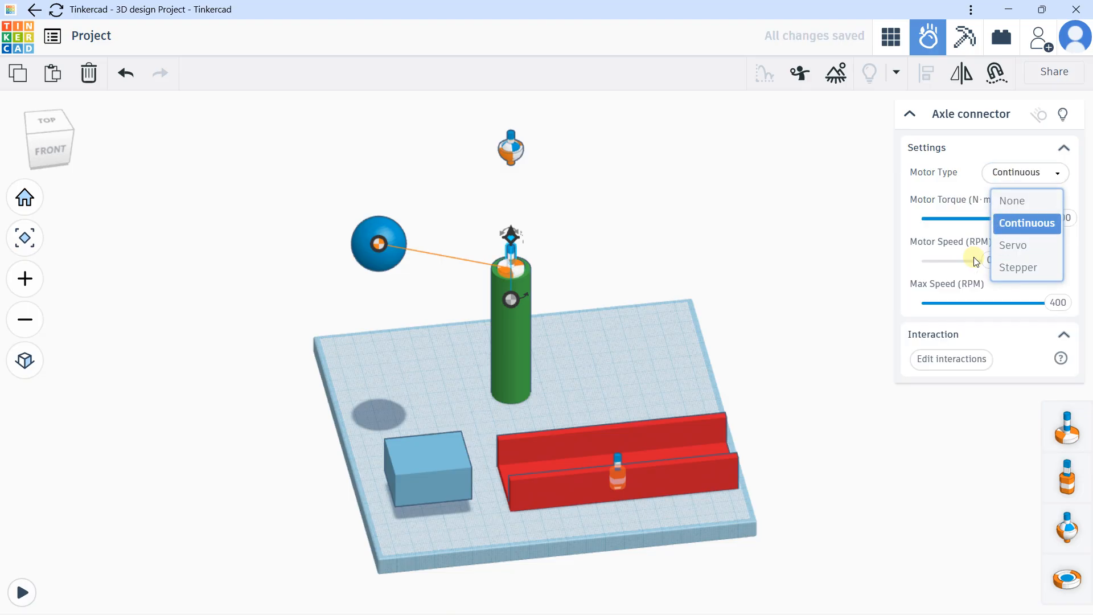
{"action": "mouse_move", "coordinate": [983, 264]}
{"action": "left_mouse_down"}
{"action": "mouse_move", "coordinate": [961, 264]}
{"action": "mouse_move", "coordinate": [984, 267]}
{"action": "left_mouse_up"}
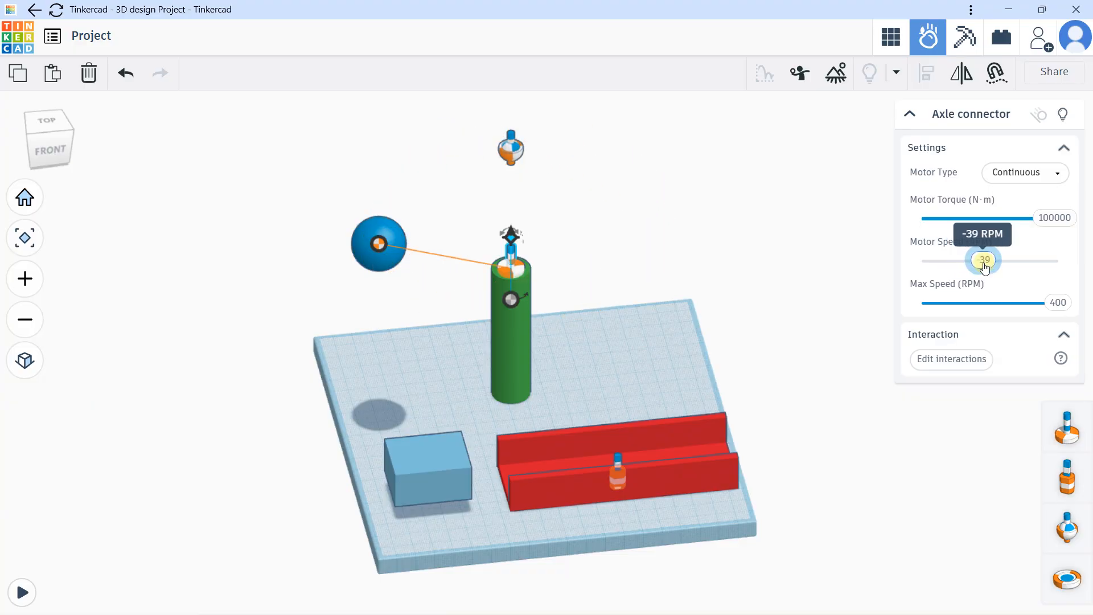
{"action": "left_click_drag", "start_coordinate": [983, 263], "coordinate": [983, 266]}
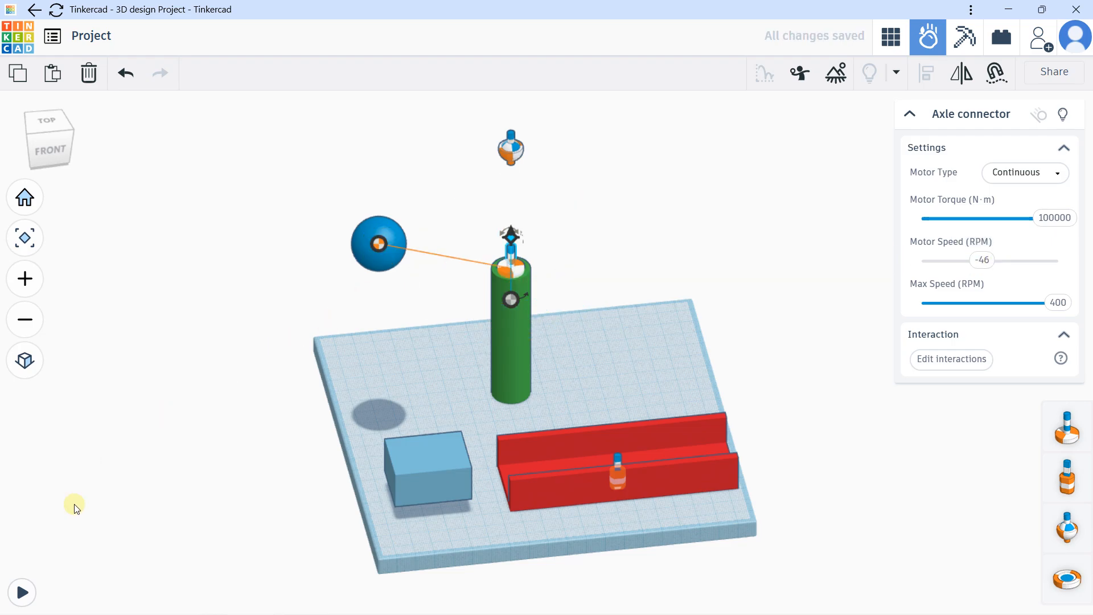
Step: Run the simulation with the axle motor driving the blue sphere, pause it and reset the scene
{"action": "left_click", "coordinate": [22, 590]}
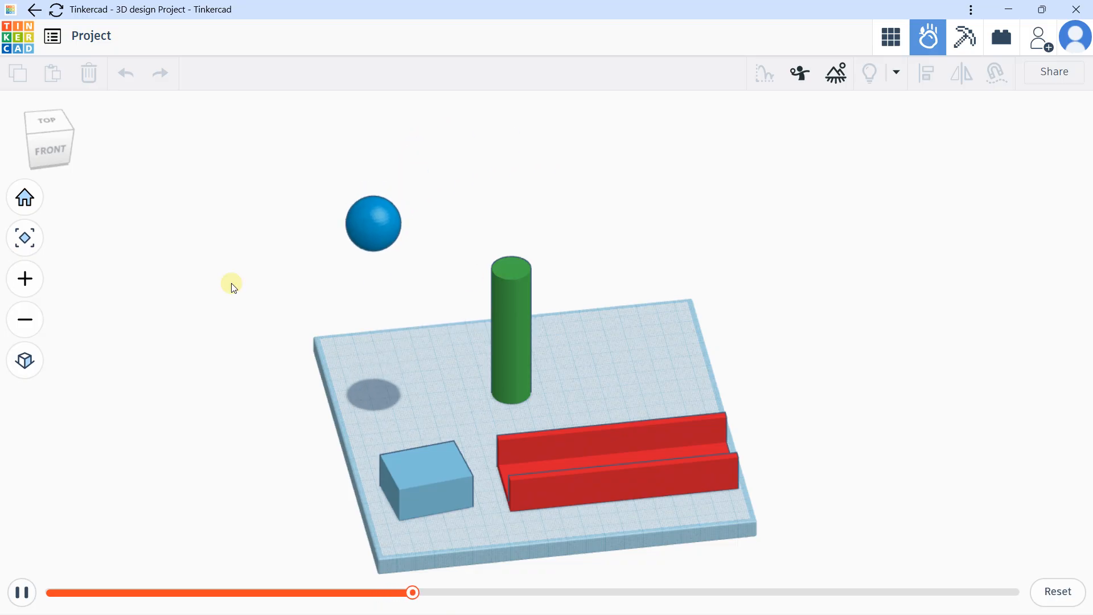
{"action": "left_click", "coordinate": [31, 587]}
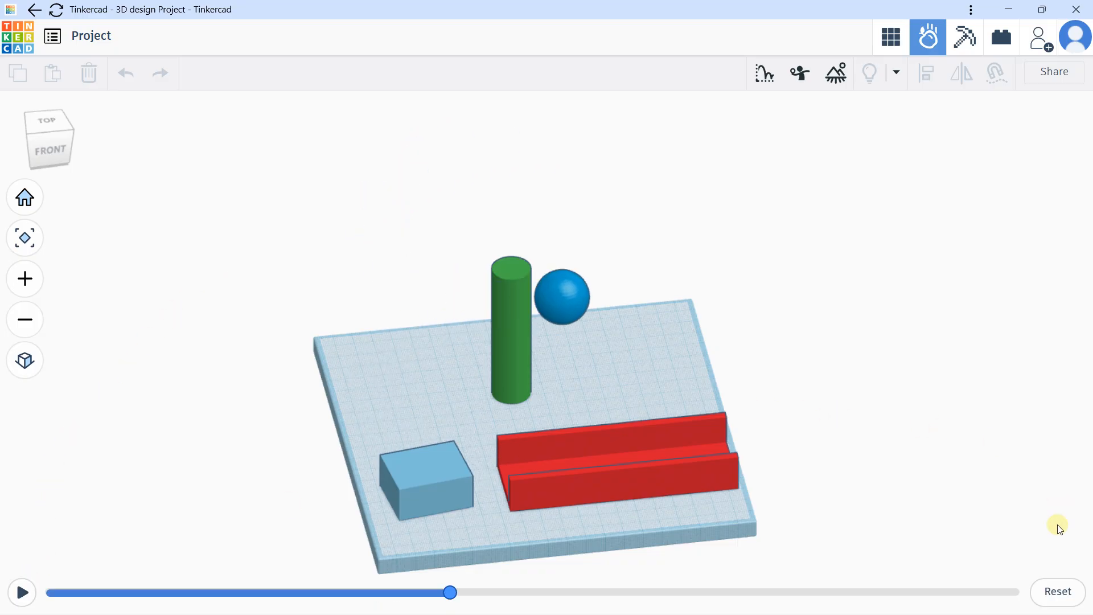
{"action": "left_click", "coordinate": [1054, 592]}
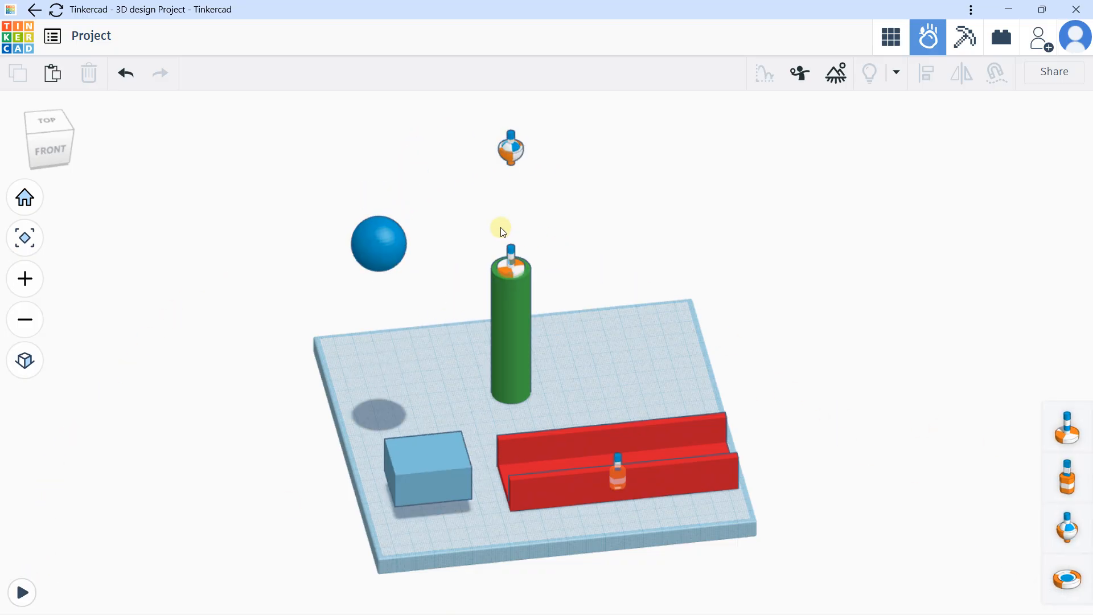
Step: Move the axle connector's orange link from the blue sphere back to the green cylinder, and test the simulation before resetting it
{"action": "left_click", "coordinate": [510, 257]}
{"action": "left_click_drag", "start_coordinate": [385, 254], "coordinate": [510, 300]}
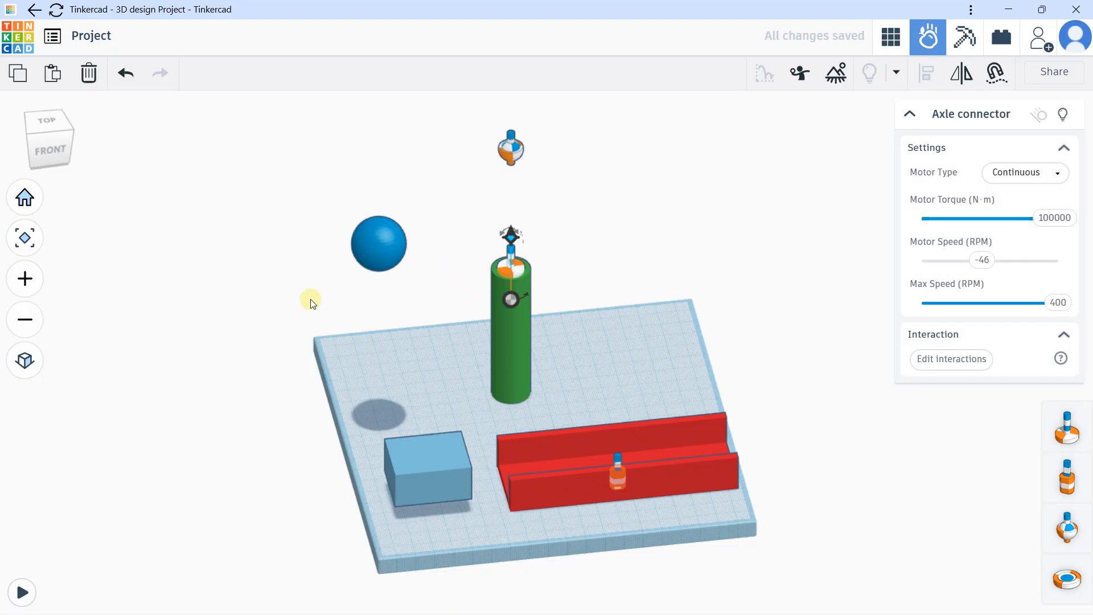
{"action": "left_click", "coordinate": [23, 592]}
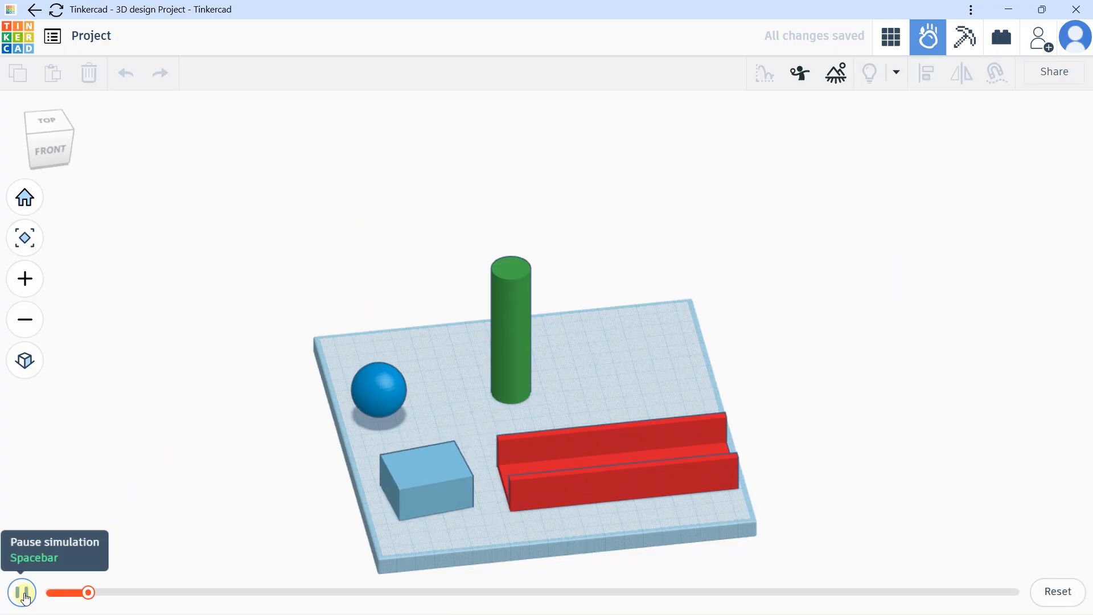
{"action": "left_click", "coordinate": [23, 592]}
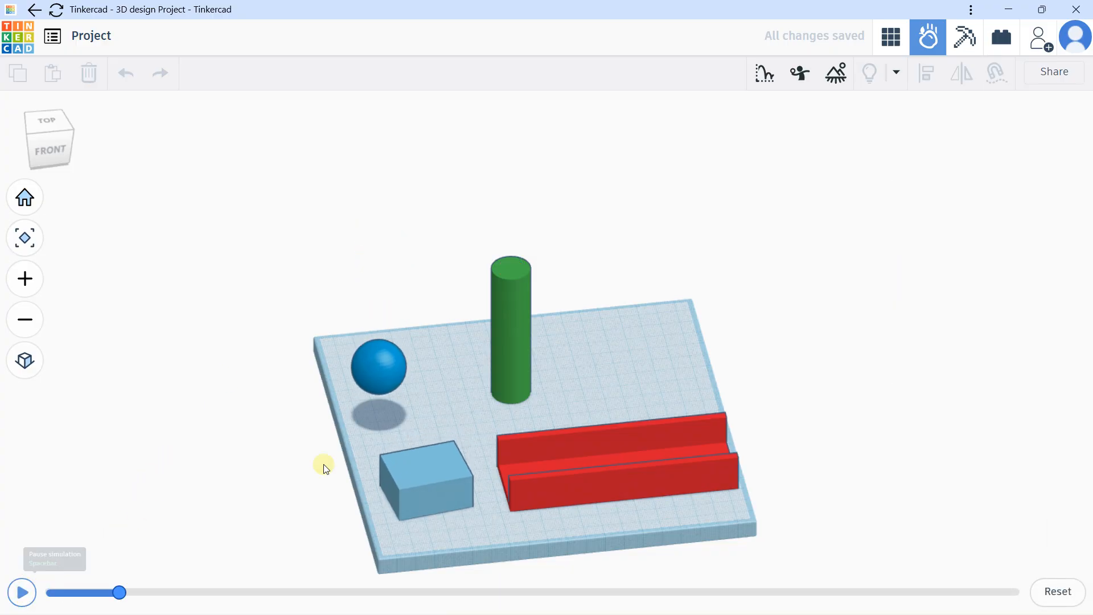
{"action": "left_click", "coordinate": [1046, 591]}
Step: Attach the orange link of the pivot connector above the green cylinder to the blue sphere
{"action": "left_click", "coordinate": [516, 151]}
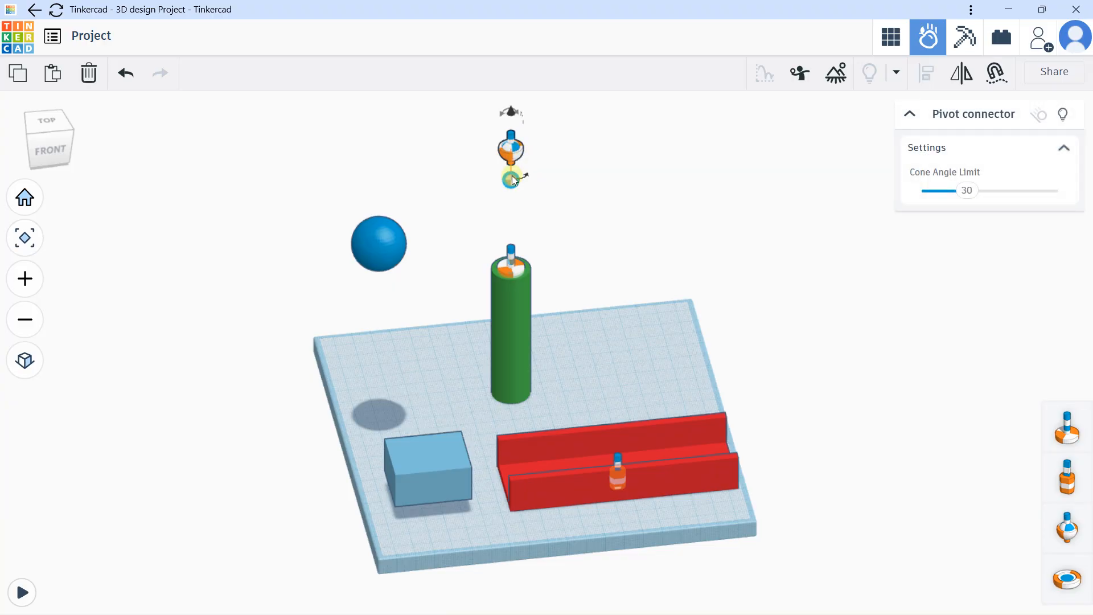
{"action": "left_click_drag", "start_coordinate": [513, 180], "coordinate": [403, 159]}
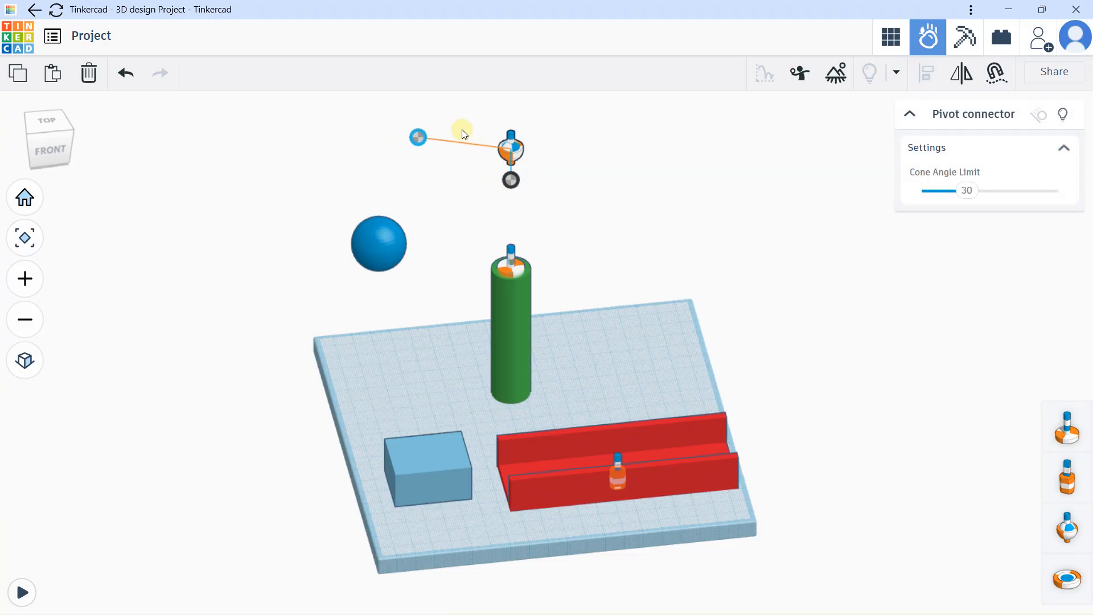
{"action": "left_click_drag", "start_coordinate": [389, 122], "coordinate": [358, 244]}
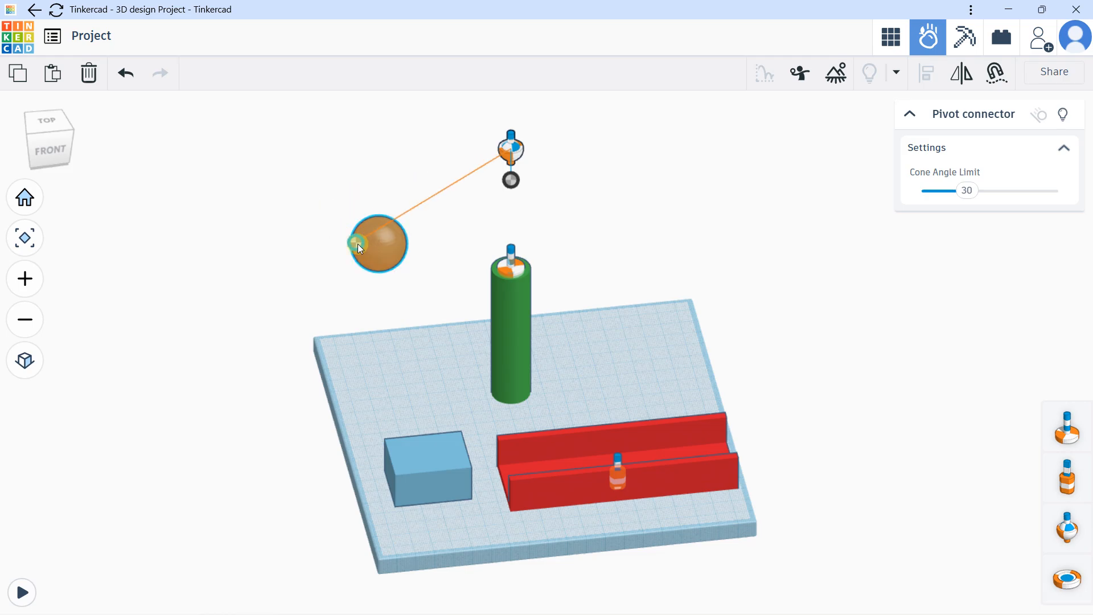
{"action": "right_click_drag", "start_coordinate": [454, 286], "coordinate": [518, 249]}
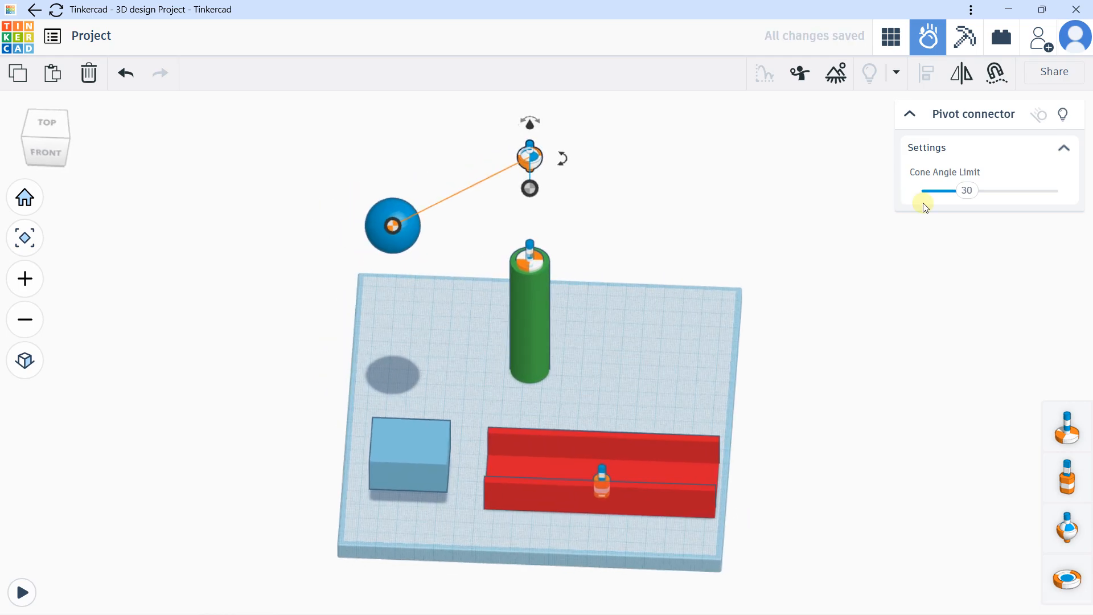
Step: Run the simulation with the sphere linked to the pivot connector, pause it and reset the scene
{"action": "left_click", "coordinate": [23, 592]}
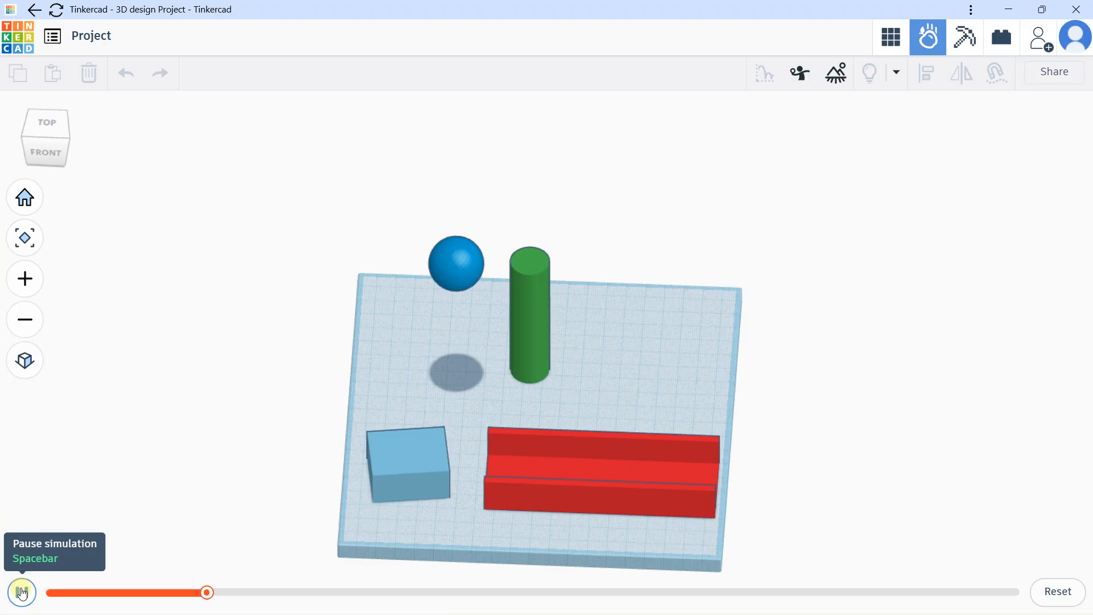
{"action": "left_click", "coordinate": [22, 592]}
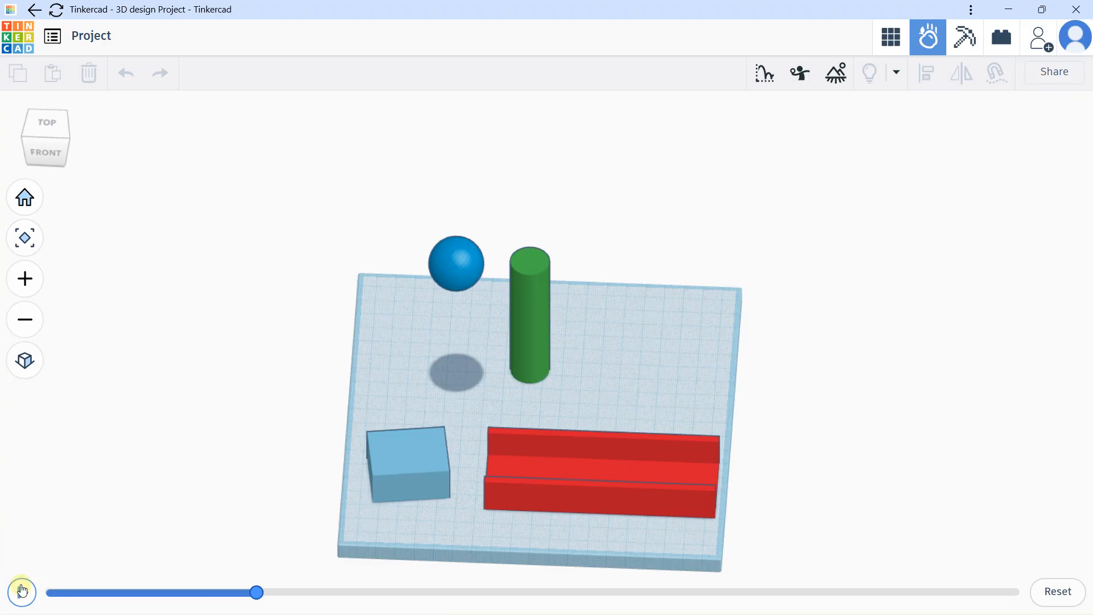
{"action": "left_click", "coordinate": [1039, 590]}
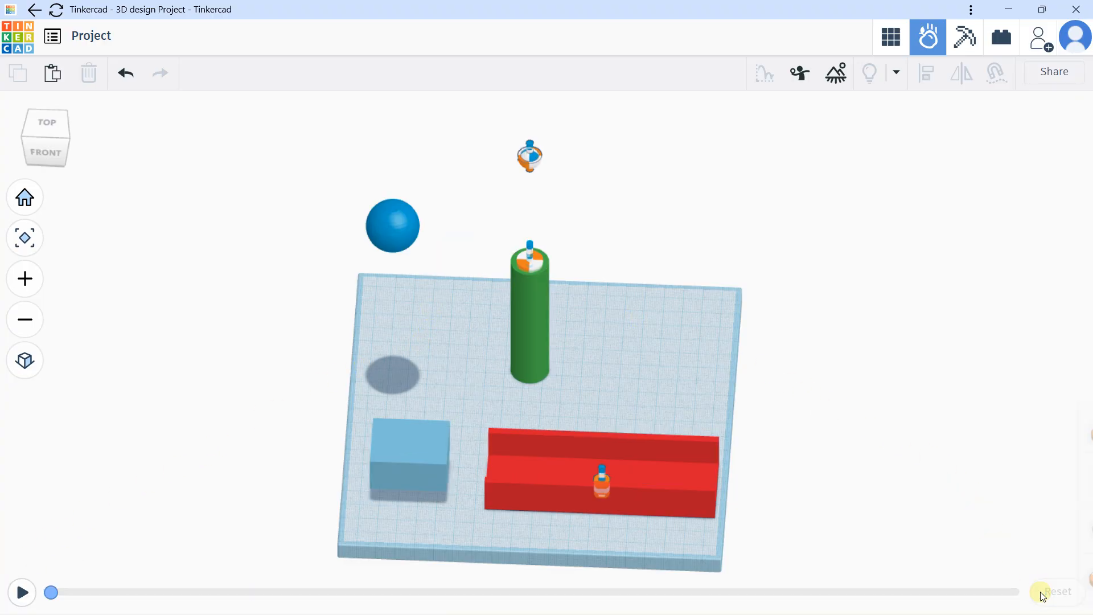
Step: Set the pivot connector's cone angle limit to 90 and lower the connector by 12 to a height of 145
{"action": "left_click", "coordinate": [525, 162]}
{"action": "right_click_drag", "start_coordinate": [613, 161], "coordinate": [922, 183]}
{"action": "left_click_drag", "start_coordinate": [966, 201], "coordinate": [1081, 195]}
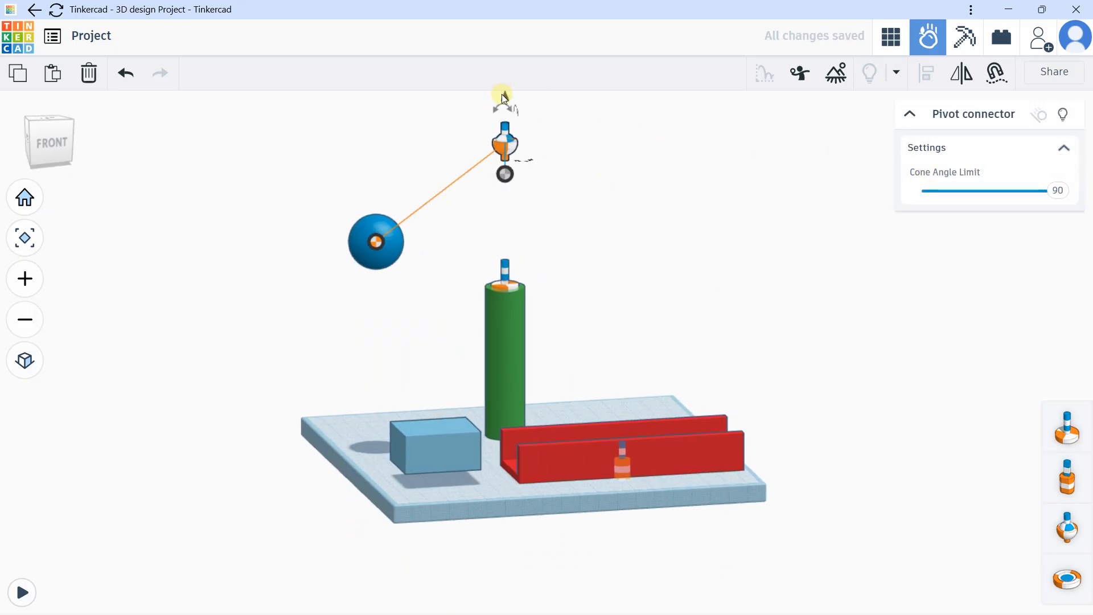
{"action": "left_click_drag", "start_coordinate": [502, 97], "coordinate": [505, 119]}
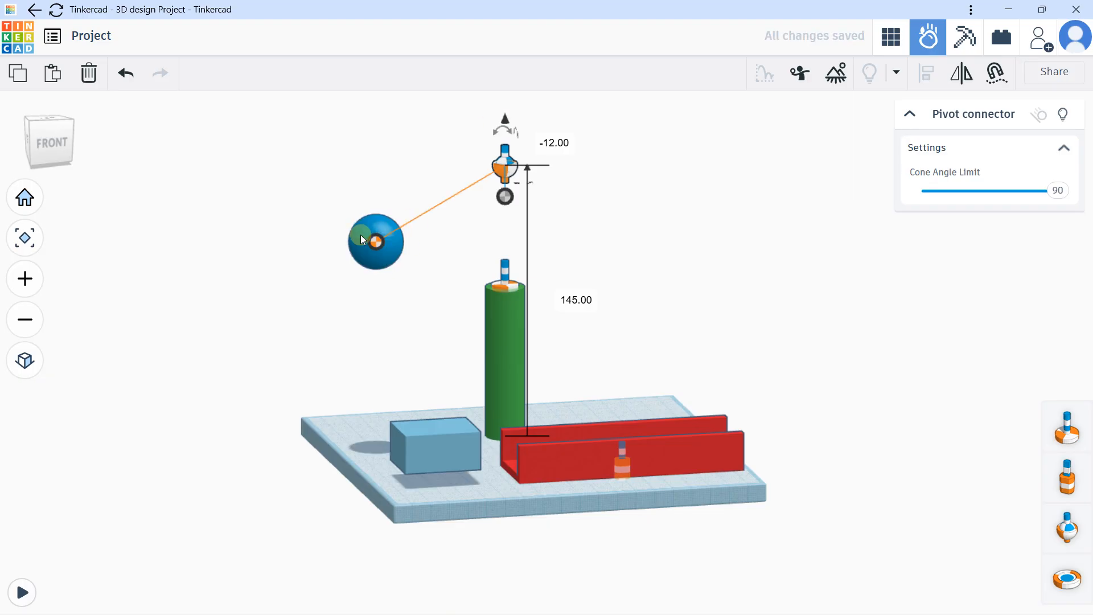
{"action": "mouse_move", "coordinate": [332, 234]}
{"action": "right_mouse_down"}
{"action": "mouse_move", "coordinate": [180, 181]}
{"action": "mouse_move", "coordinate": [334, 222]}
{"action": "right_mouse_up"}
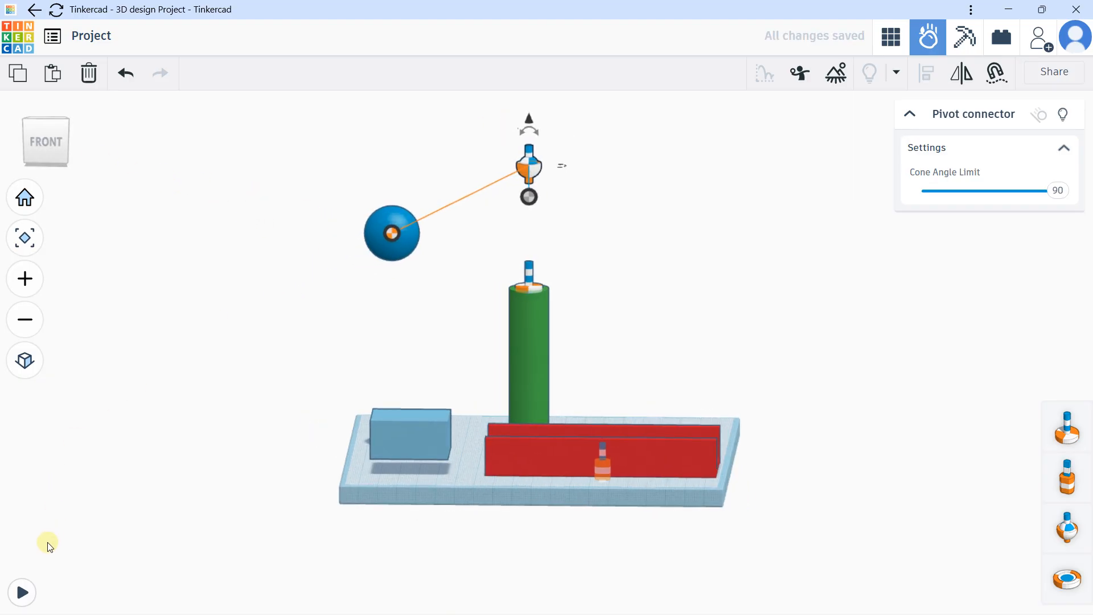
Step: Simulate the sphere swinging from the lowered pivot connector with the wider cone angle, examine its motion, pause and reset
{"action": "left_click", "coordinate": [30, 594]}
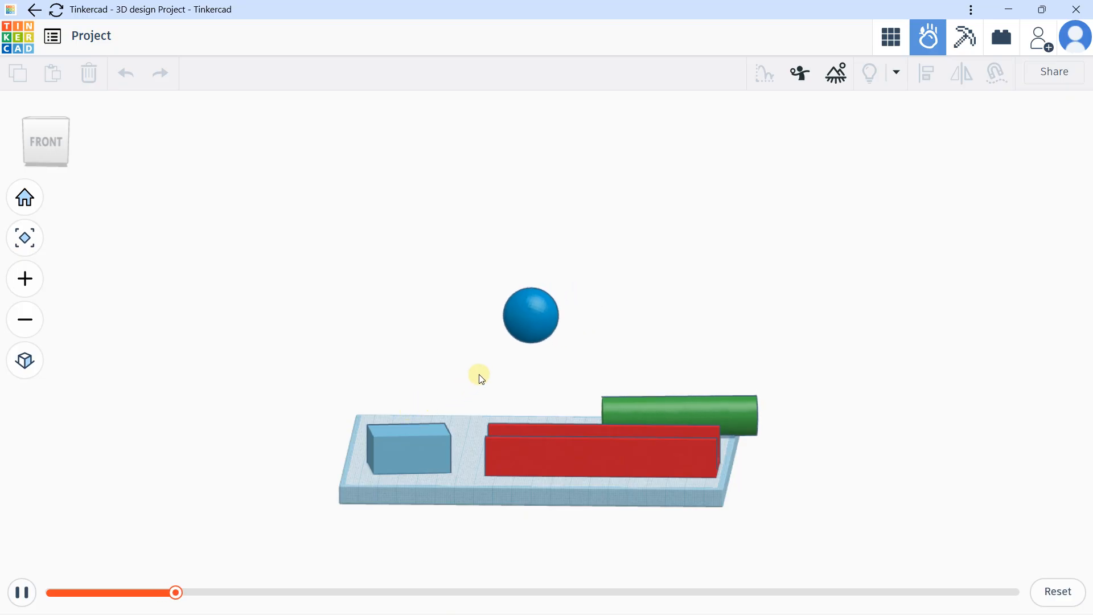
{"action": "right_click_drag", "start_coordinate": [478, 373], "coordinate": [568, 349]}
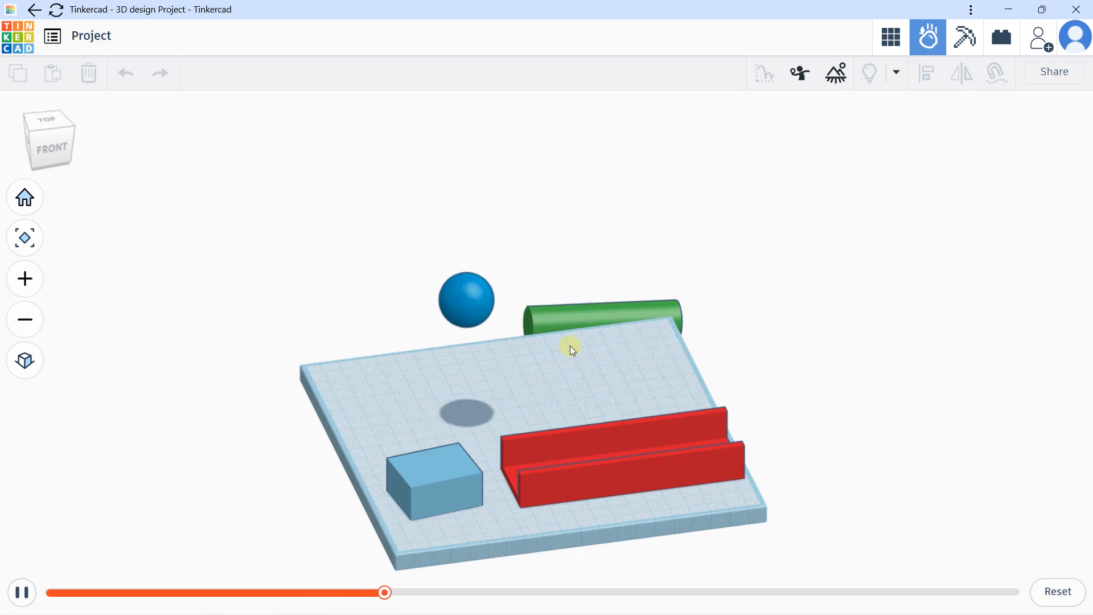
{"action": "scroll", "coordinate": [477, 292], "scroll_direction": "down", "scroll_amount": 5}
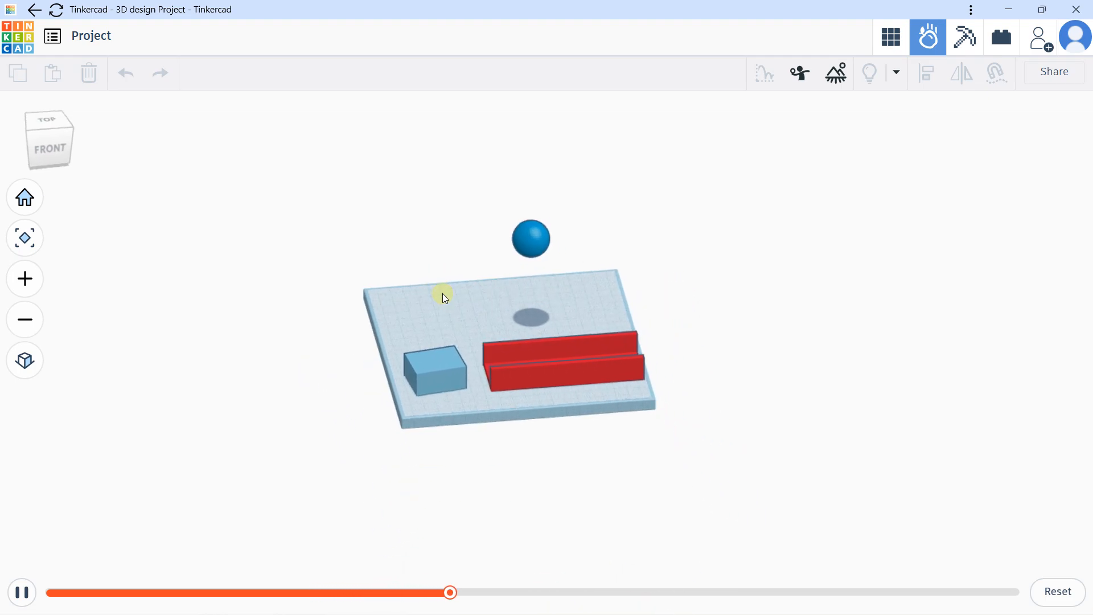
{"action": "scroll", "coordinate": [445, 309], "scroll_direction": "up", "scroll_amount": 3}
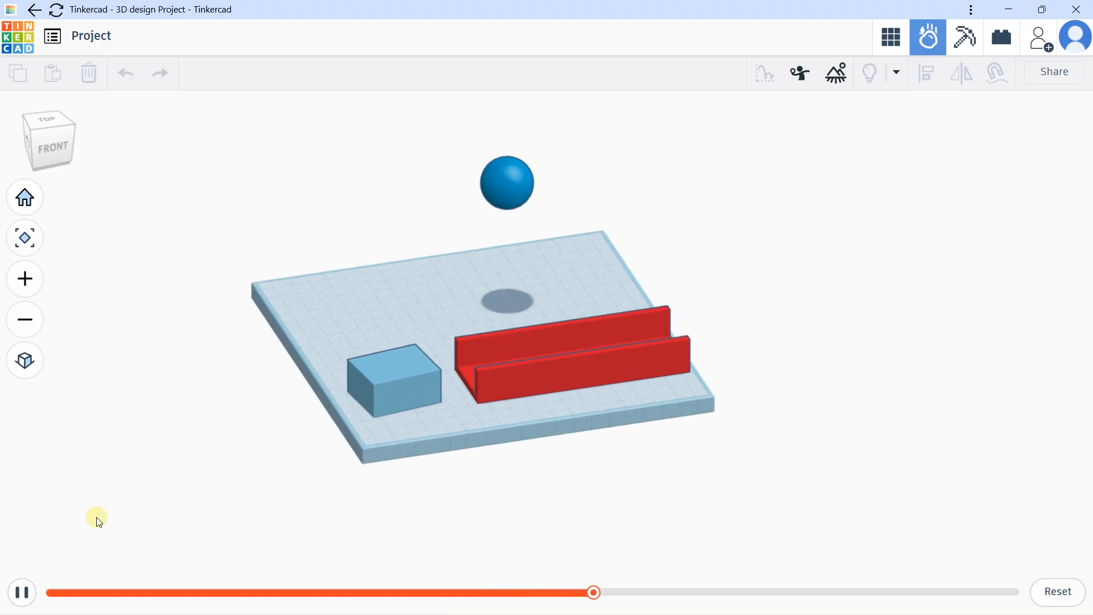
{"action": "left_click", "coordinate": [26, 592]}
{"action": "left_click", "coordinate": [1059, 590]}
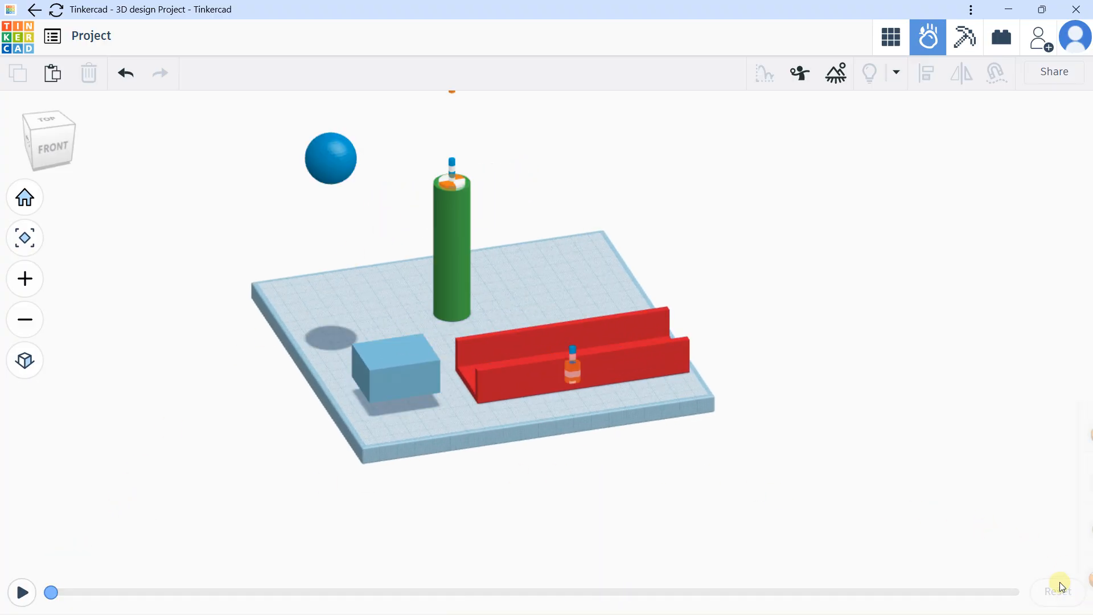
Step: Detach the pivot connector's orange link from the blue sphere
{"action": "right_click_drag", "start_coordinate": [449, 216], "coordinate": [435, 280]}
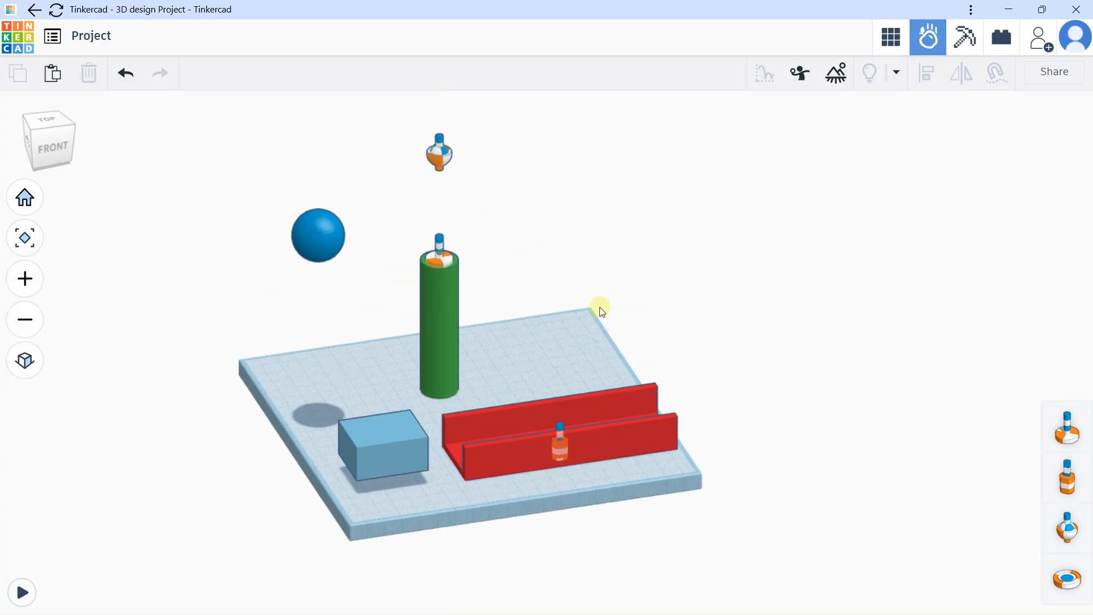
{"action": "right_click_drag", "start_coordinate": [598, 310], "coordinate": [458, 350]}
{"action": "middle_click_drag", "start_coordinate": [458, 350], "coordinate": [433, 269]}
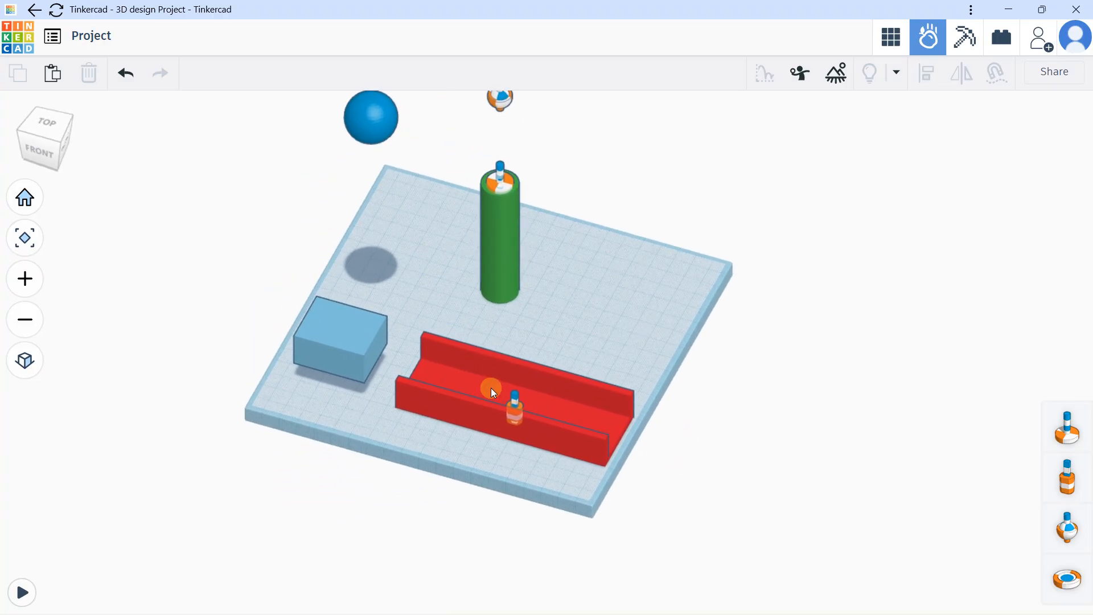
{"action": "scroll", "coordinate": [491, 387], "scroll_direction": "up", "scroll_amount": 3}
{"action": "left_click", "coordinate": [503, 406]}
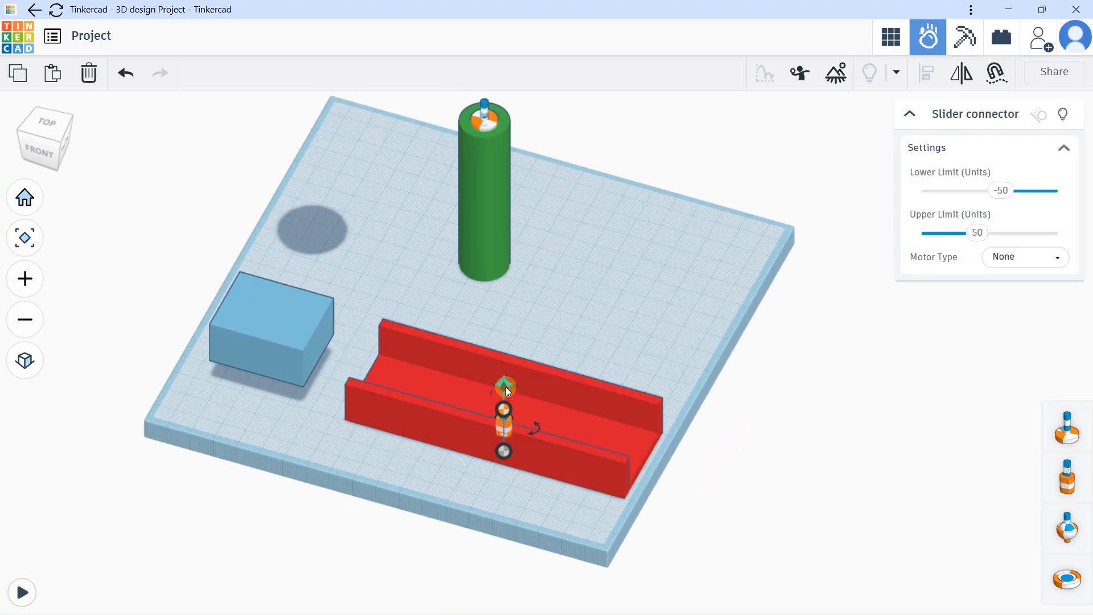
{"action": "scroll", "coordinate": [467, 152], "scroll_direction": "down", "scroll_amount": 3}
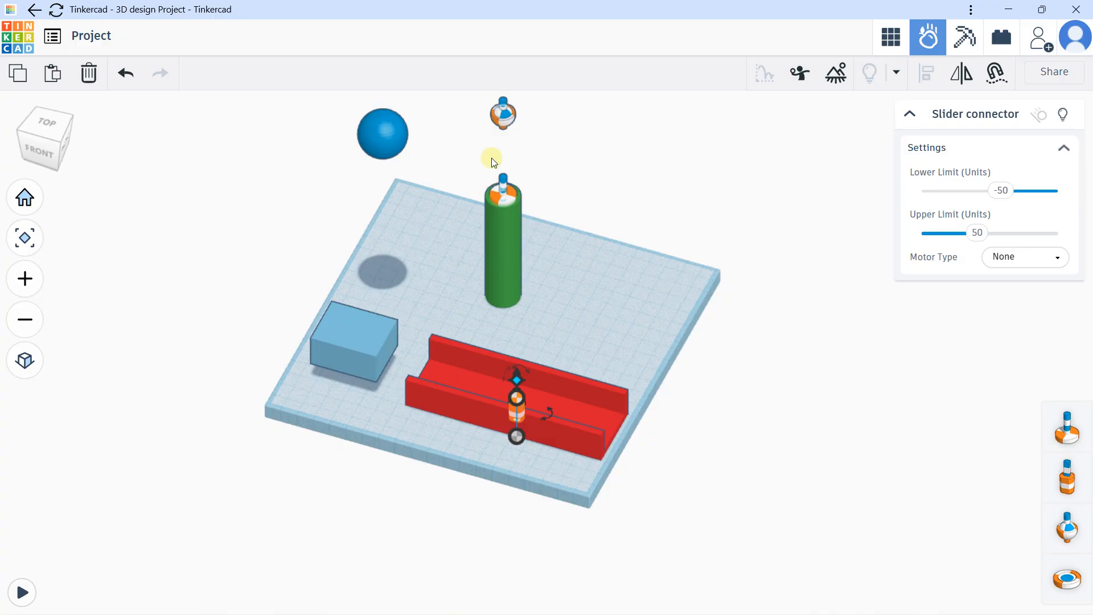
{"action": "left_click", "coordinate": [506, 109]}
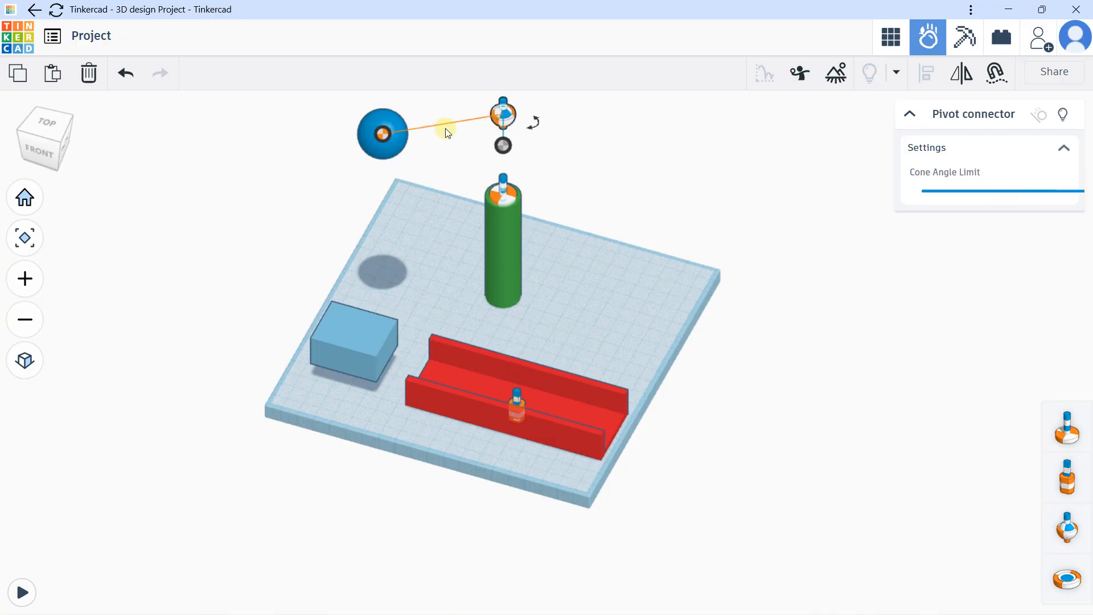
{"action": "left_click", "coordinate": [380, 135]}
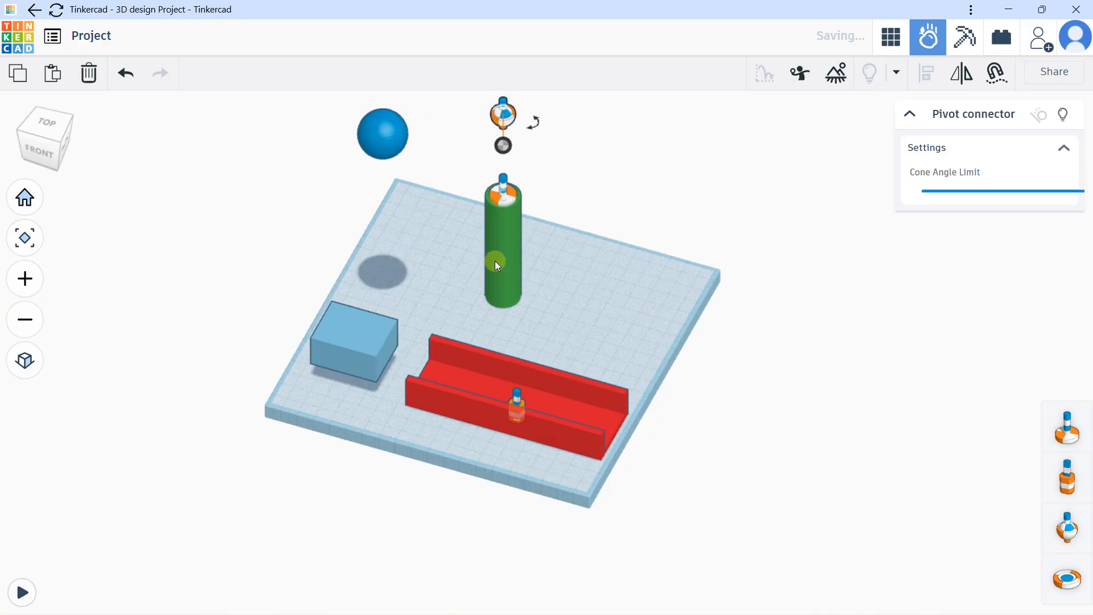
Step: Attach the orange link of the slider connector in the red channel to the light blue box
{"action": "scroll", "coordinate": [511, 381], "scroll_direction": "up", "scroll_amount": 1}
{"action": "scroll", "coordinate": [511, 381], "scroll_direction": "up", "scroll_amount": 2}
{"action": "left_click", "coordinate": [504, 413]}
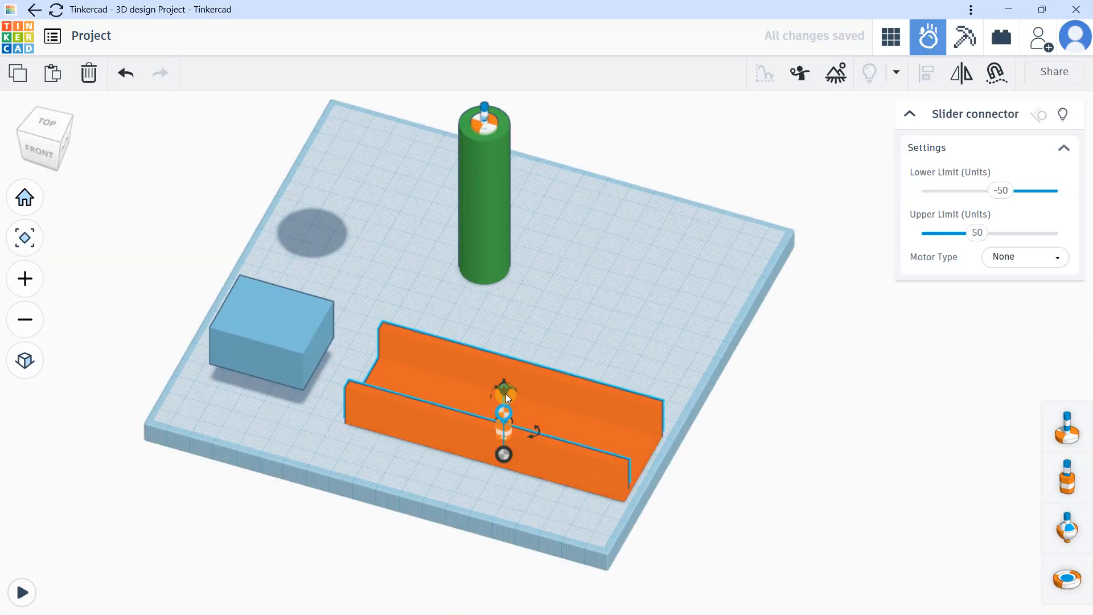
{"action": "left_click", "coordinate": [504, 409]}
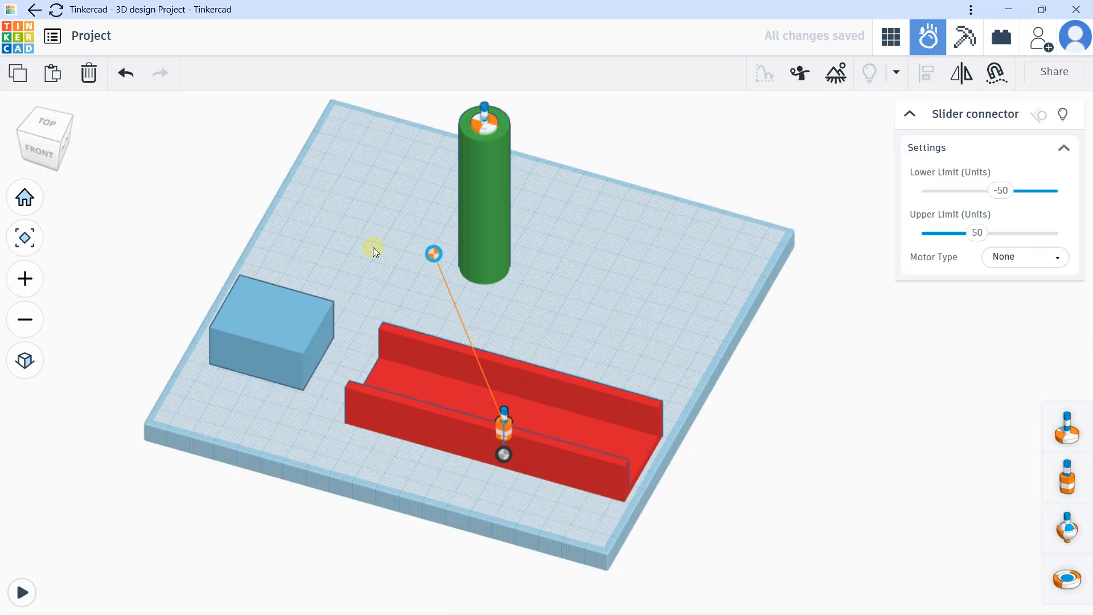
{"action": "left_click", "coordinate": [265, 322]}
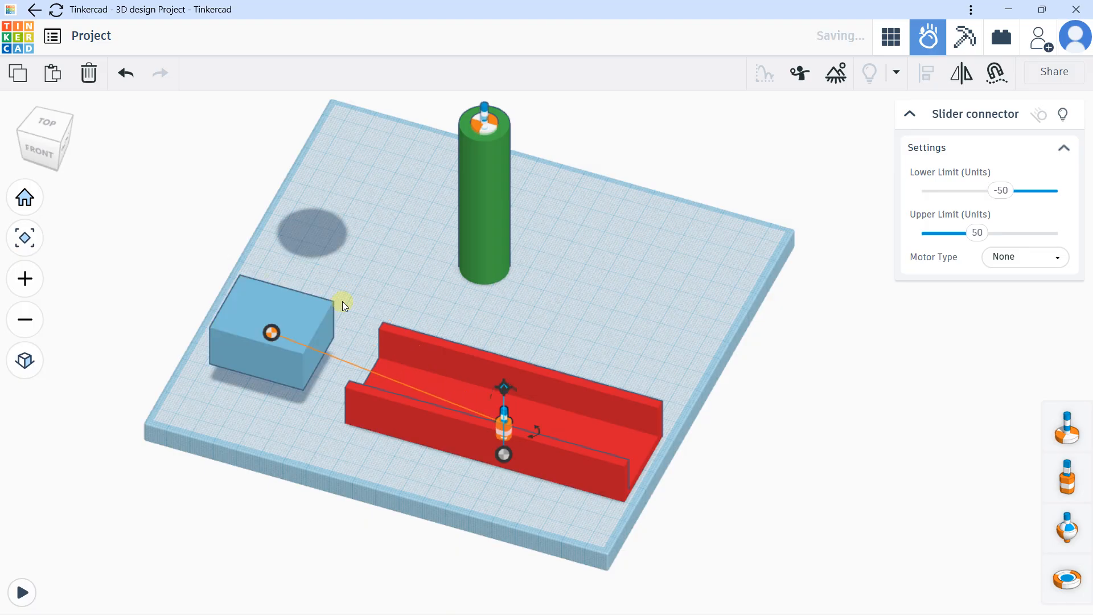
Step: Run the simulation with the box linked to the slider connector and reset the scene
{"action": "middle_click_drag", "start_coordinate": [343, 302], "coordinate": [333, 253]}
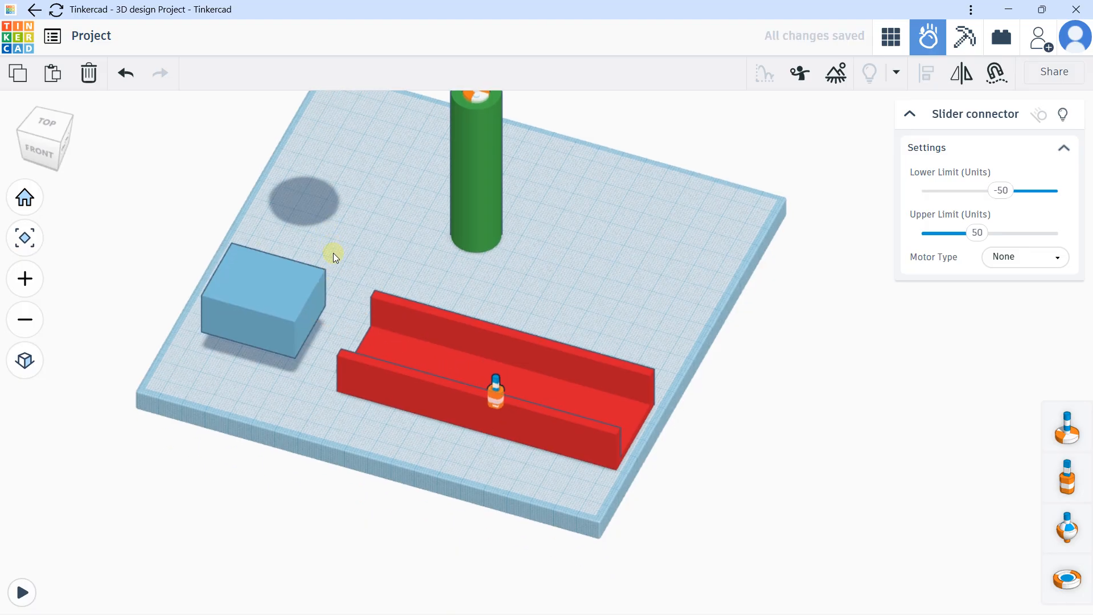
{"action": "left_click", "coordinate": [33, 593]}
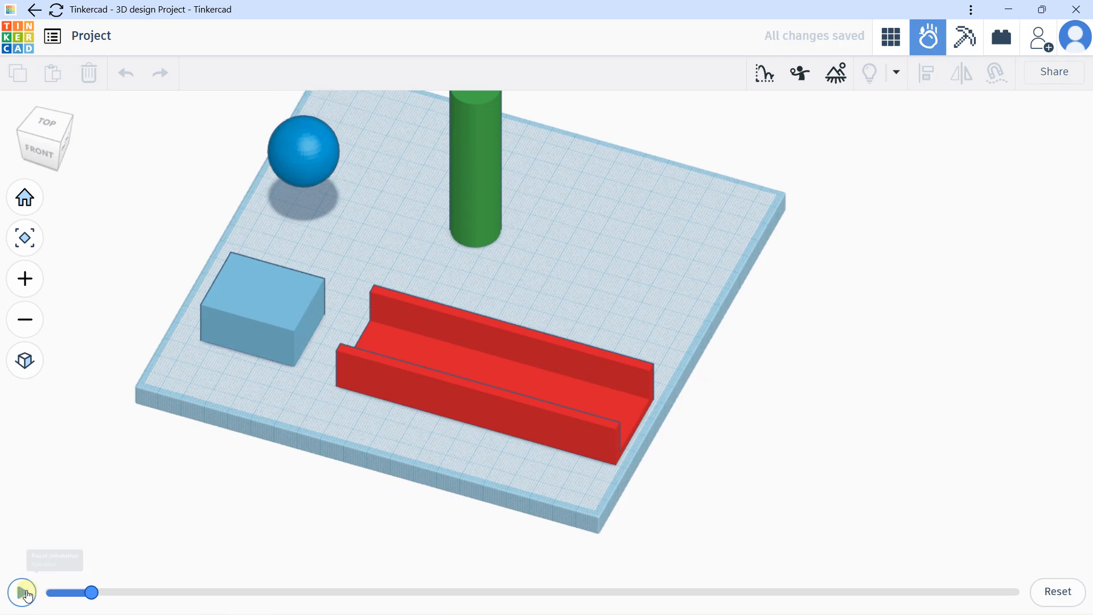
{"action": "left_click", "coordinate": [1069, 603]}
Step: Set the red channel's slider connector to a lower limit of -90 and a Continuous motor at 44 units/s
{"action": "left_click", "coordinate": [495, 375]}
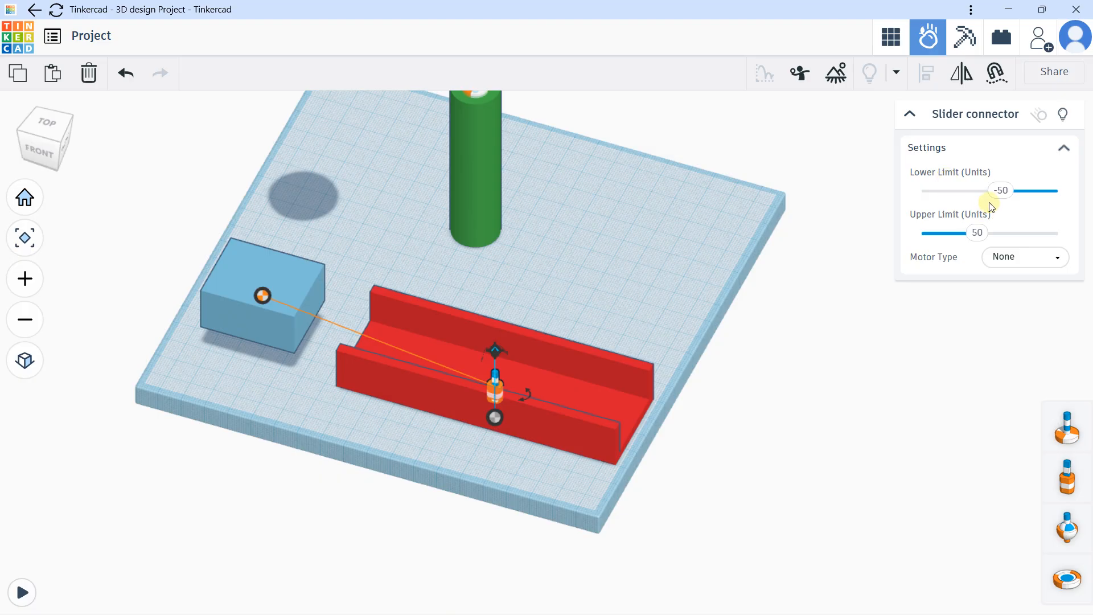
{"action": "left_click_drag", "start_coordinate": [995, 196], "coordinate": [989, 191]}
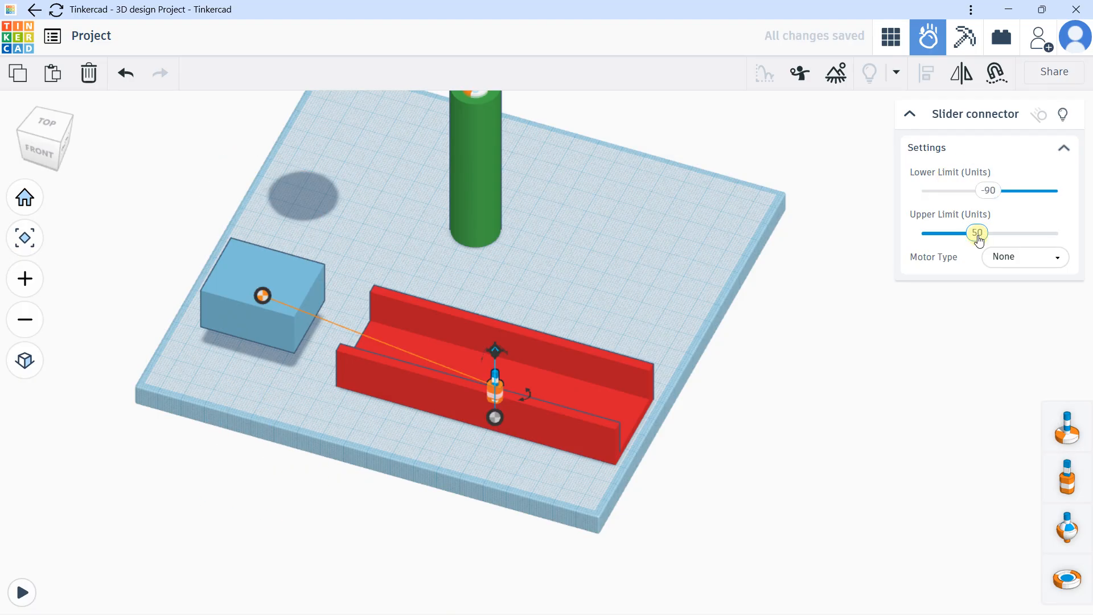
{"action": "left_click", "coordinate": [999, 259]}
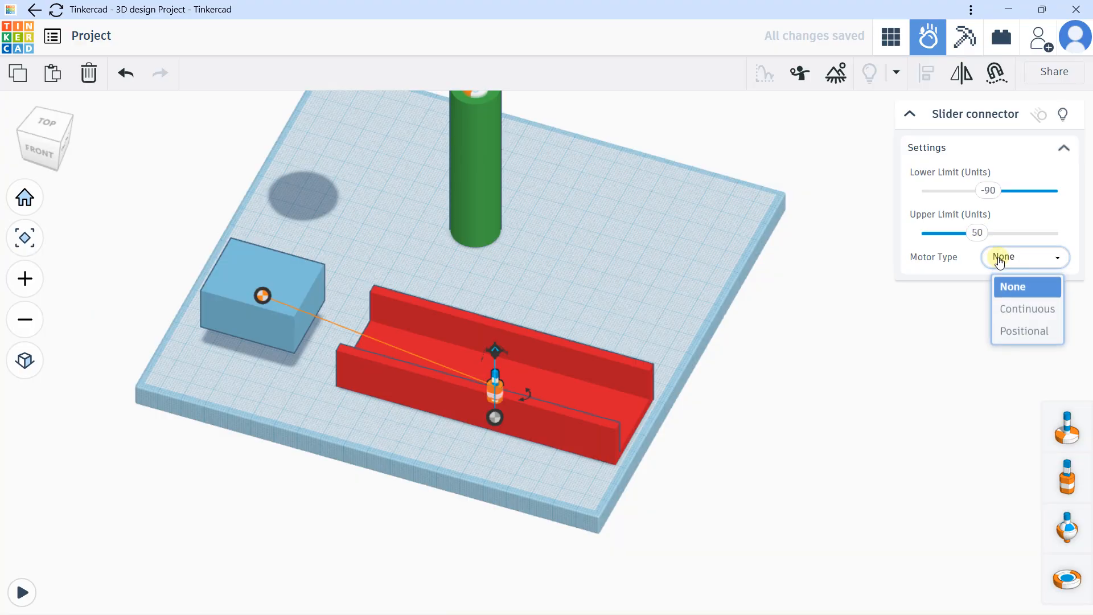
{"action": "left_click", "coordinate": [1011, 308]}
{"action": "left_click_drag", "start_coordinate": [993, 345], "coordinate": [1003, 345]}
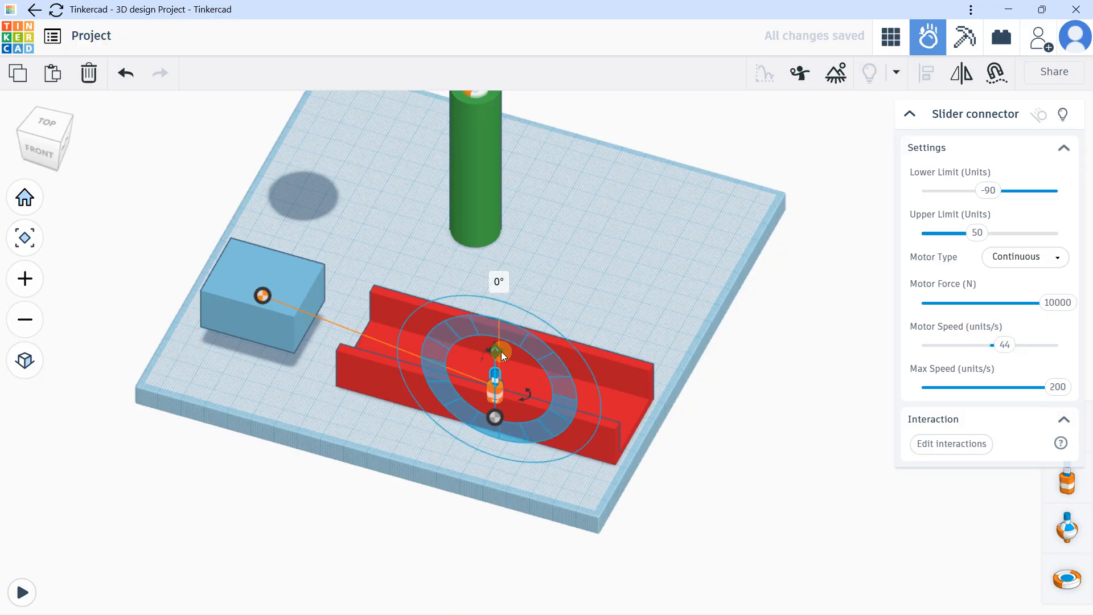
Step: Rotate the slider connector from upright to horizontal so its axis runs lengthwise along the red channel
{"action": "right_click_drag", "start_coordinate": [481, 335], "coordinate": [463, 322]}
{"action": "right_click_drag", "start_coordinate": [506, 368], "coordinate": [648, 362]}
{"action": "left_click", "coordinate": [32, 144]}
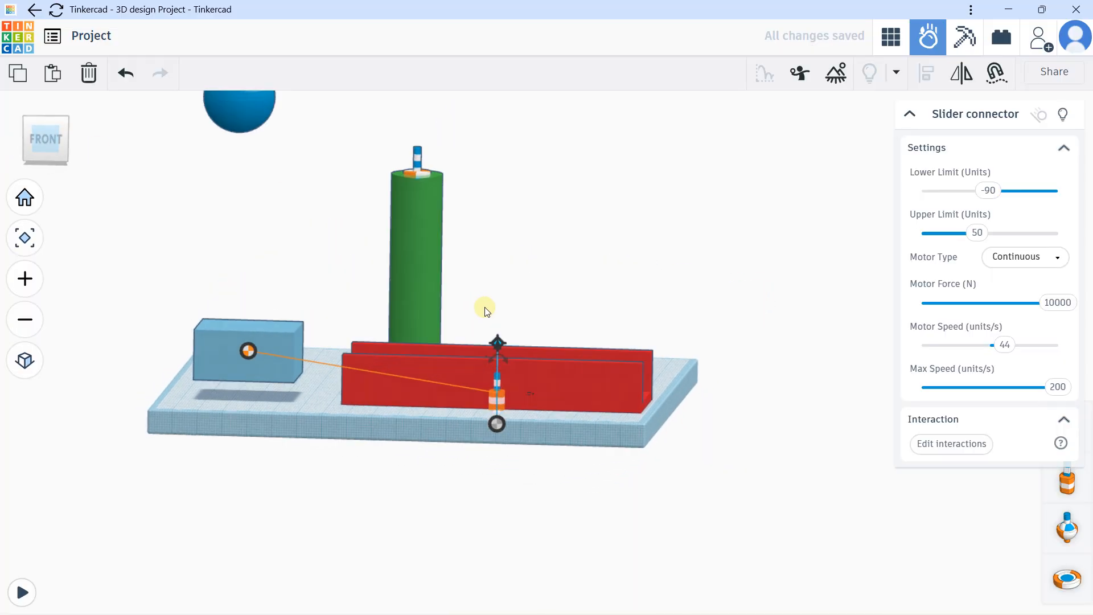
{"action": "left_click_drag", "start_coordinate": [499, 339], "coordinate": [811, 390]}
Step: Adjust the slider connector's height within the red channel to 19 mm
{"action": "left_click_drag", "start_coordinate": [498, 293], "coordinate": [507, 337]}
{"action": "scroll", "coordinate": [498, 382], "scroll_direction": "up", "scroll_amount": 1}
{"action": "scroll", "coordinate": [498, 381], "scroll_direction": "up", "scroll_amount": 2}
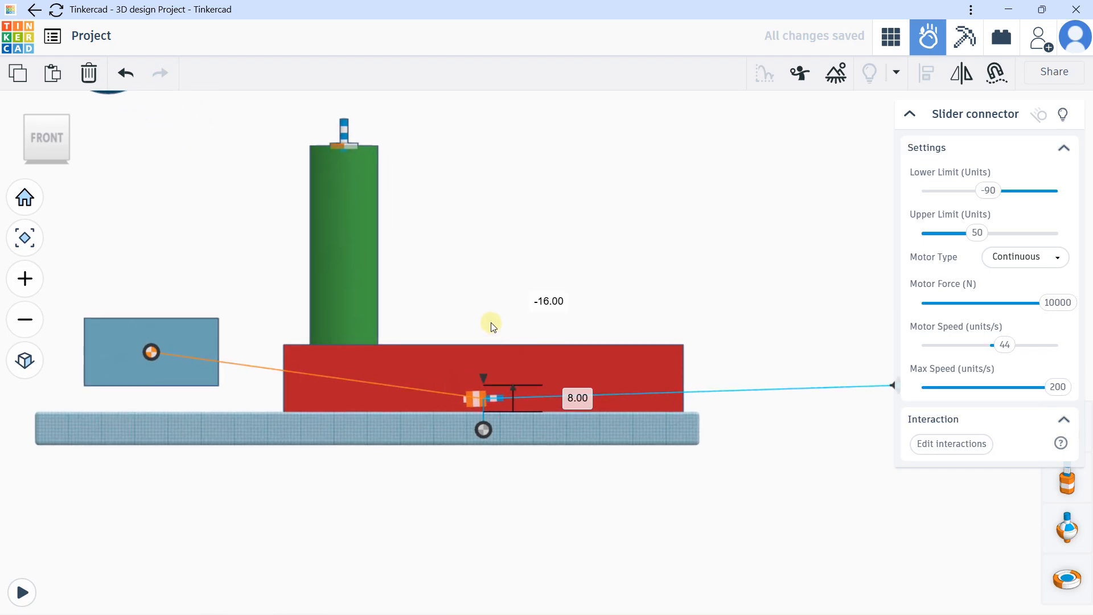
{"action": "mouse_move", "coordinate": [483, 374]}
{"action": "left_mouse_down"}
{"action": "mouse_move", "coordinate": [483, 353]}
{"action": "mouse_move", "coordinate": [487, 387]}
{"action": "left_mouse_up"}
{"action": "left_click", "coordinate": [479, 394]}
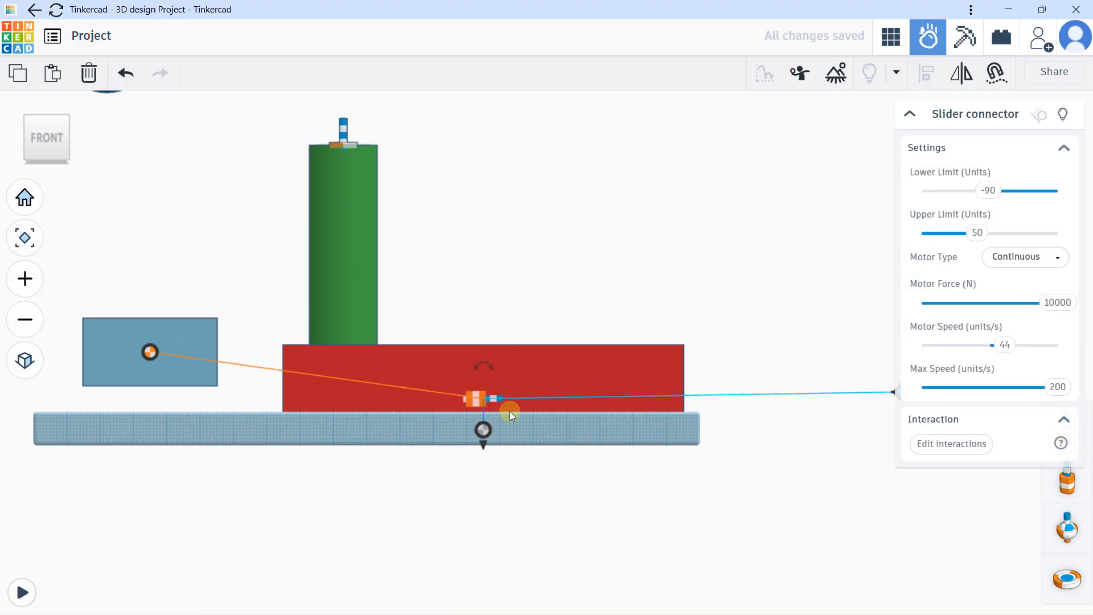
{"action": "right_click_drag", "start_coordinate": [510, 411], "coordinate": [487, 368]}
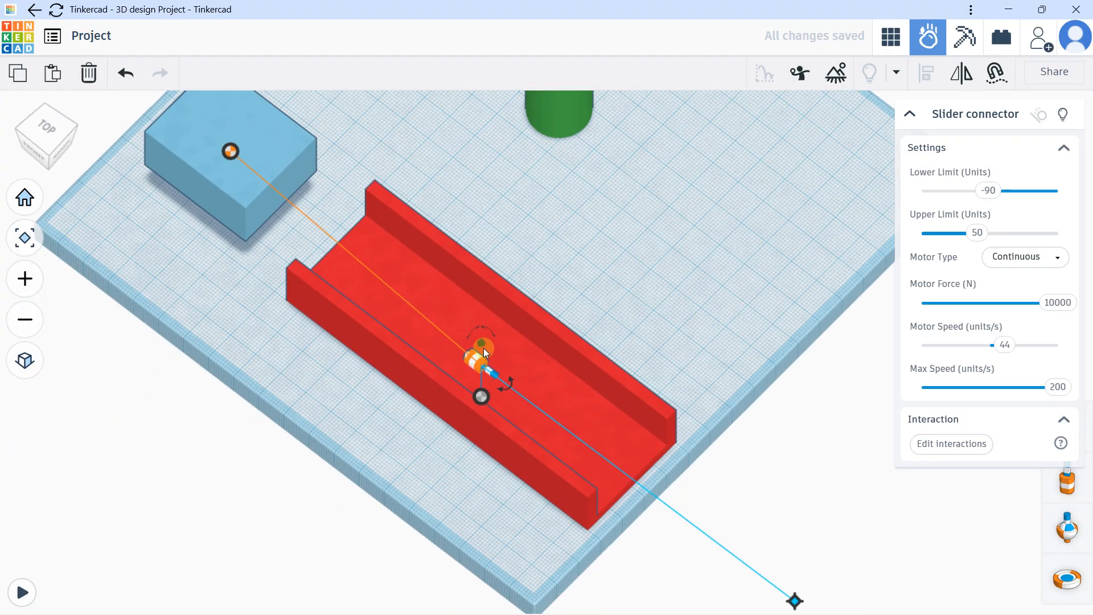
{"action": "left_click_drag", "start_coordinate": [483, 347], "coordinate": [423, 234]}
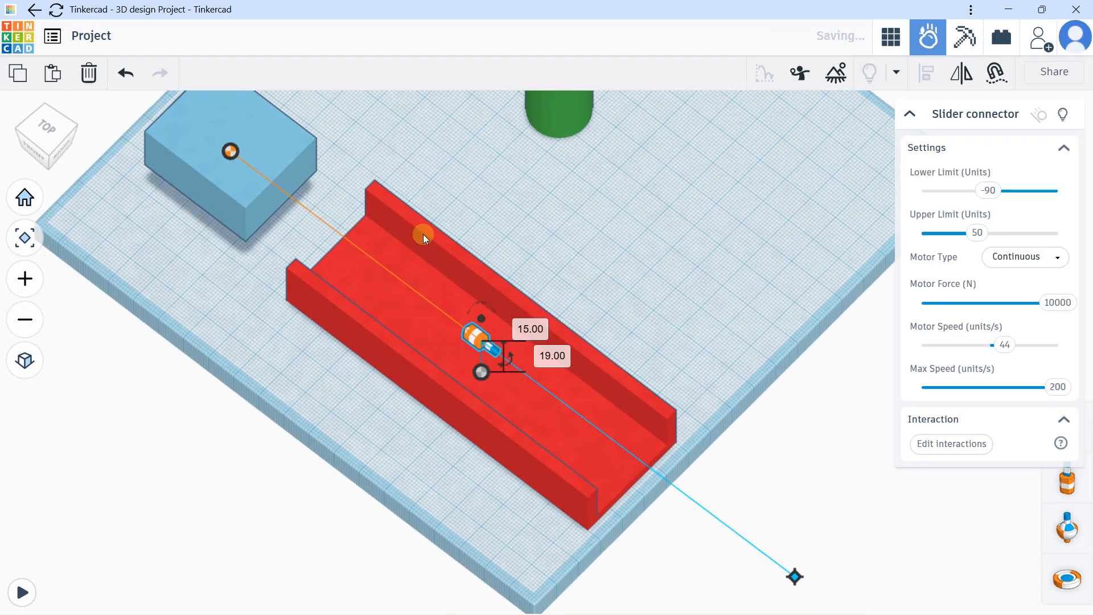
Step: Extend the slider connector's blue axis end farther out beyond the open end of the red channel
{"action": "right_click_drag", "start_coordinate": [422, 234], "coordinate": [554, 268]}
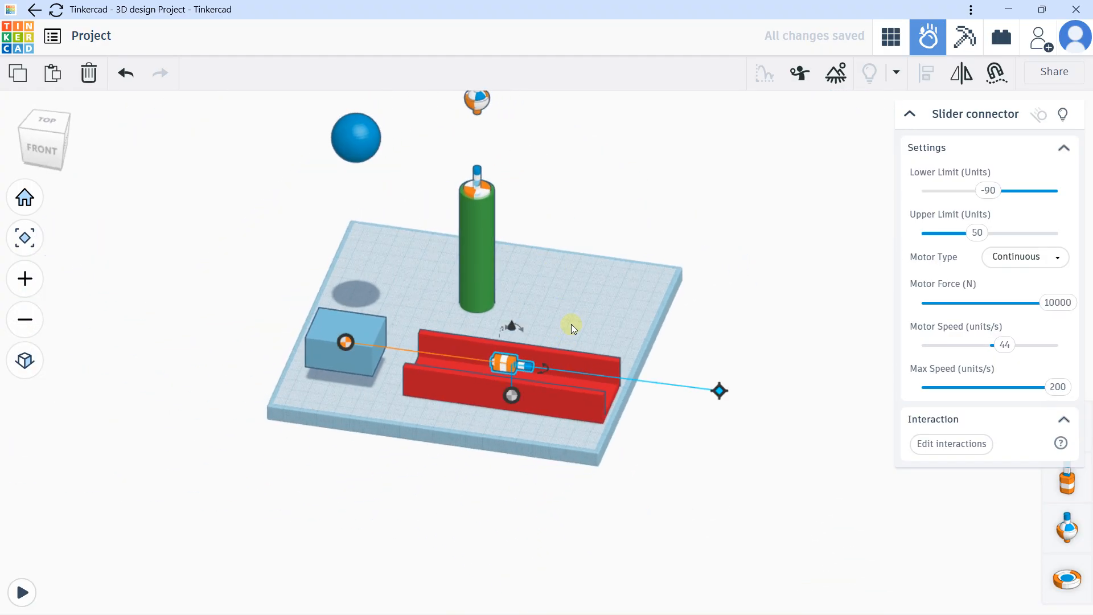
{"action": "right_click_drag", "start_coordinate": [572, 323], "coordinate": [578, 362]}
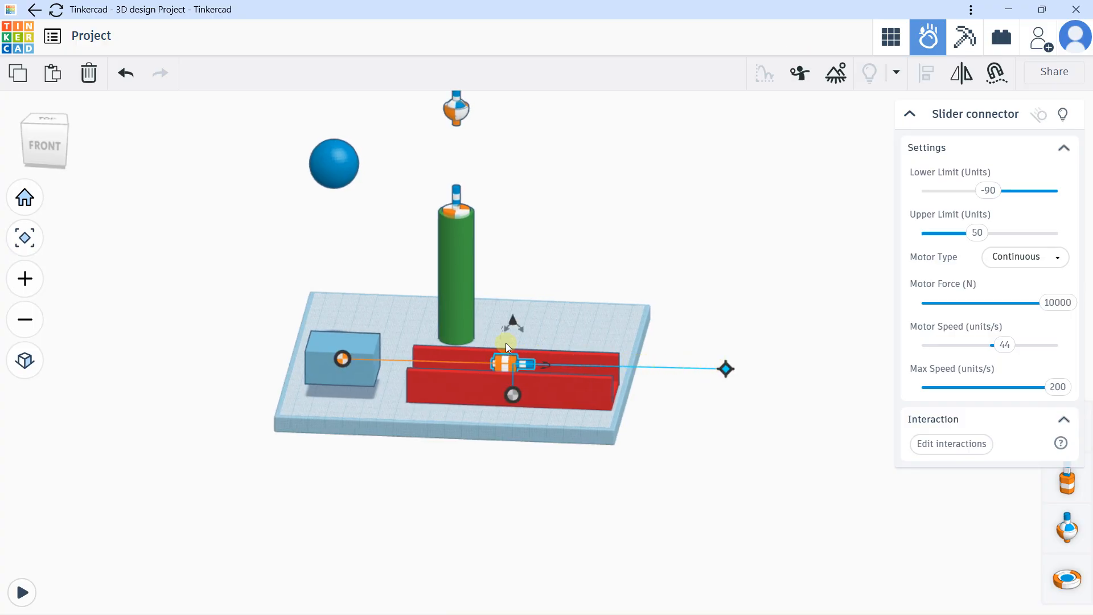
{"action": "left_click_drag", "start_coordinate": [726, 369], "coordinate": [830, 364]}
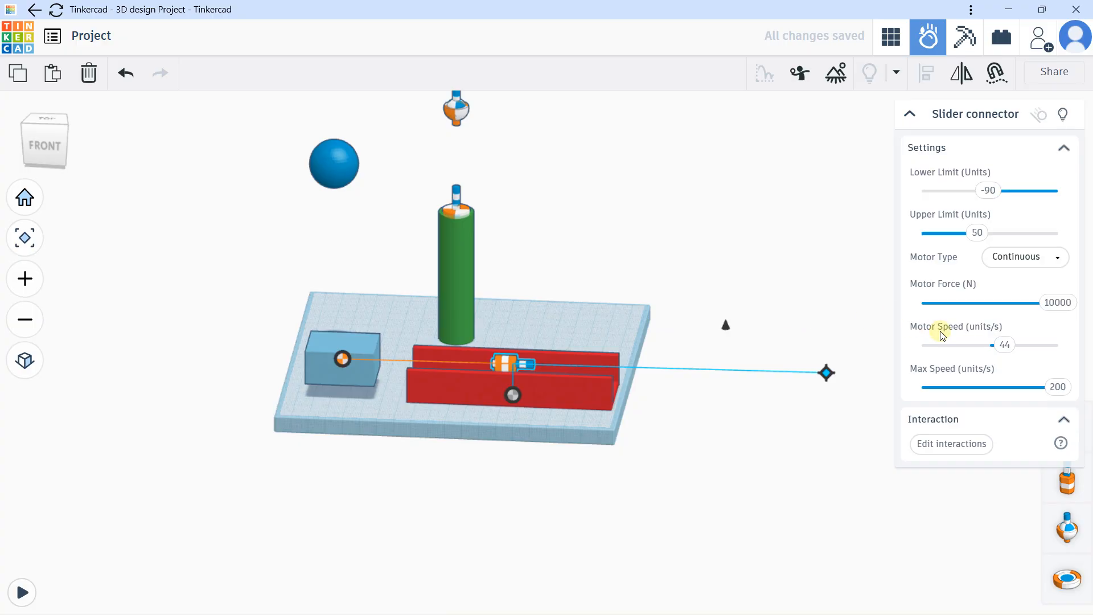
Step: Set the slider connector's motor speed to 92 units/s, its lower limit to -115 and its upper limit to 230
{"action": "left_click", "coordinate": [993, 345]}
{"action": "left_click_drag", "start_coordinate": [923, 353], "coordinate": [1022, 344]}
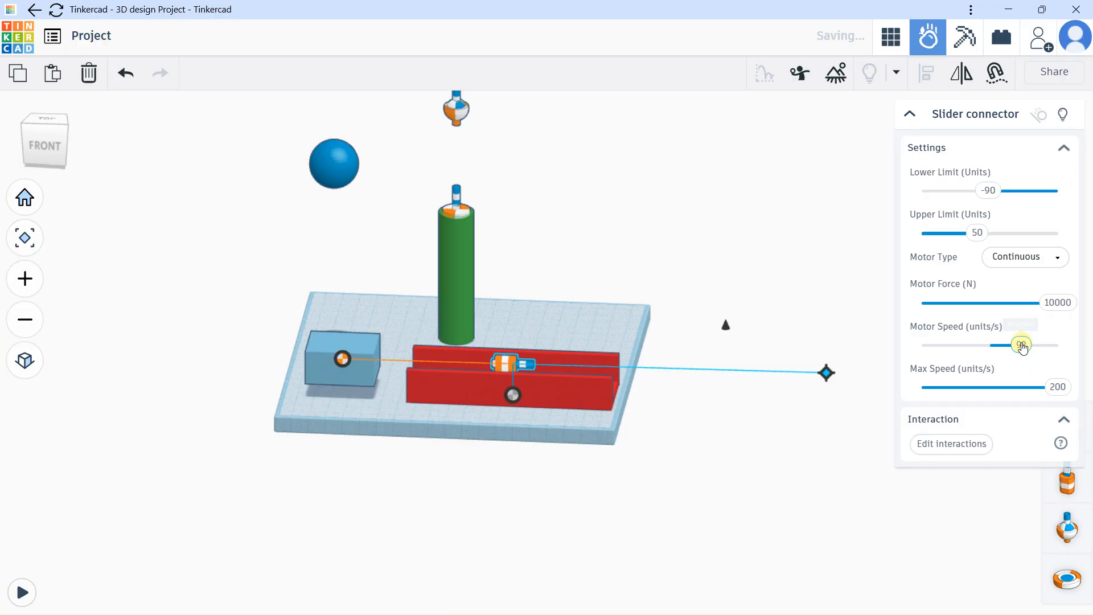
{"action": "mouse_move", "coordinate": [987, 190]}
{"action": "left_mouse_down"}
{"action": "mouse_move", "coordinate": [950, 194]}
{"action": "mouse_move", "coordinate": [1054, 191]}
{"action": "mouse_move", "coordinate": [980, 192]}
{"action": "left_mouse_up"}
{"action": "left_click_drag", "start_coordinate": [978, 233], "coordinate": [1019, 234]}
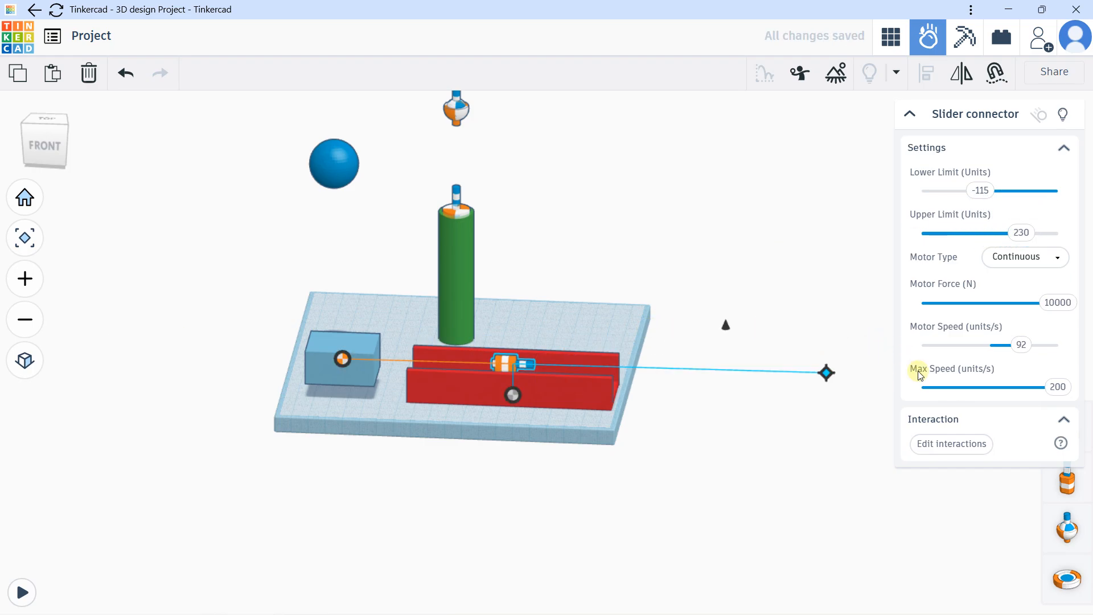
Step: Simulate the motorized box with the horizontal slider connector and extended limits, pause and reset the scene
{"action": "left_click", "coordinate": [21, 592]}
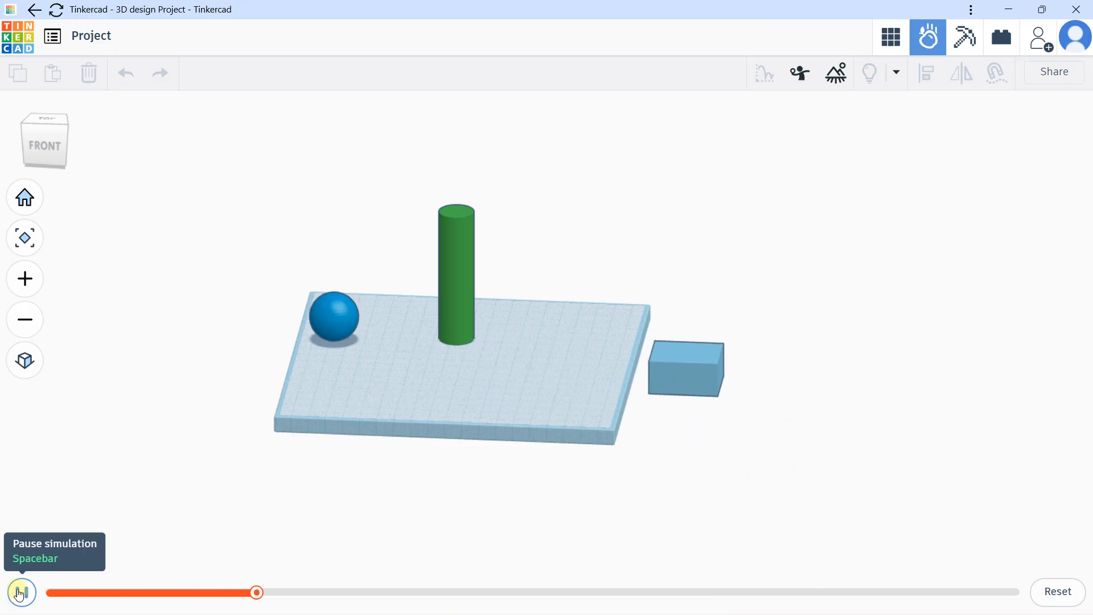
{"action": "left_click", "coordinate": [19, 593]}
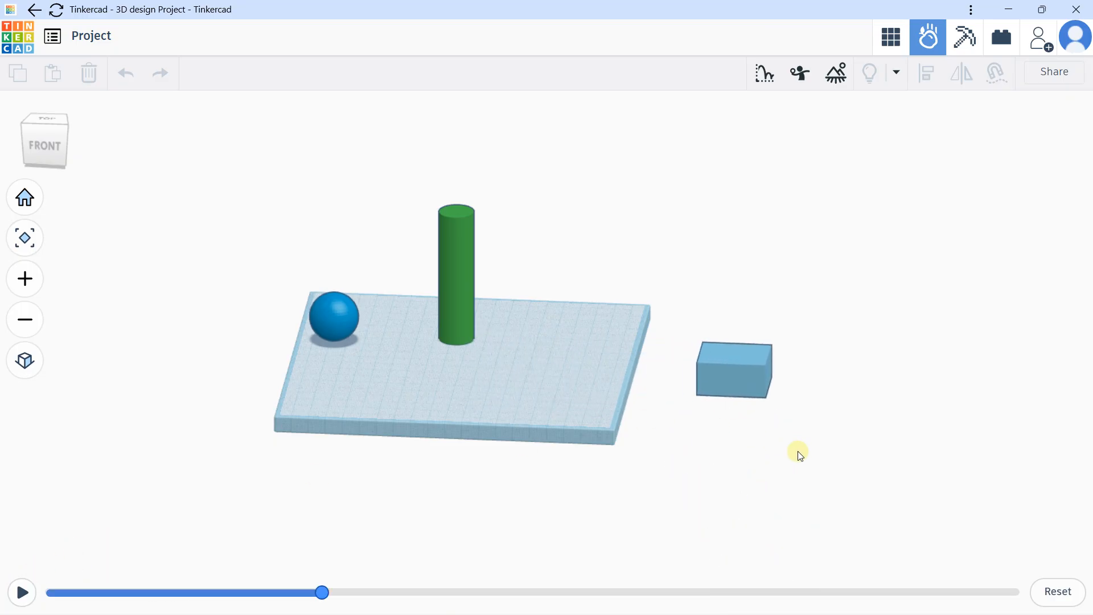
{"action": "left_click", "coordinate": [1063, 590]}
Step: Examine from the right side how the light blue box fits between the walls of the red channel
{"action": "right_click_drag", "start_coordinate": [537, 336], "coordinate": [239, 335]}
{"action": "right_click_drag", "start_coordinate": [383, 293], "coordinate": [226, 209]}
{"action": "left_click", "coordinate": [43, 140]}
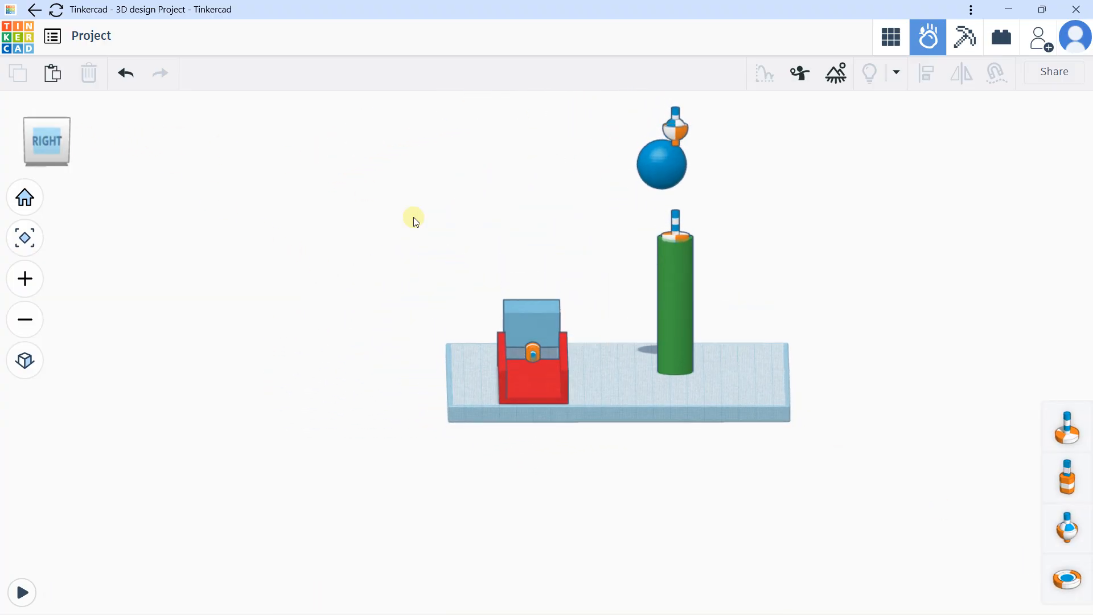
{"action": "scroll", "coordinate": [532, 349], "scroll_direction": "up", "scroll_amount": 5}
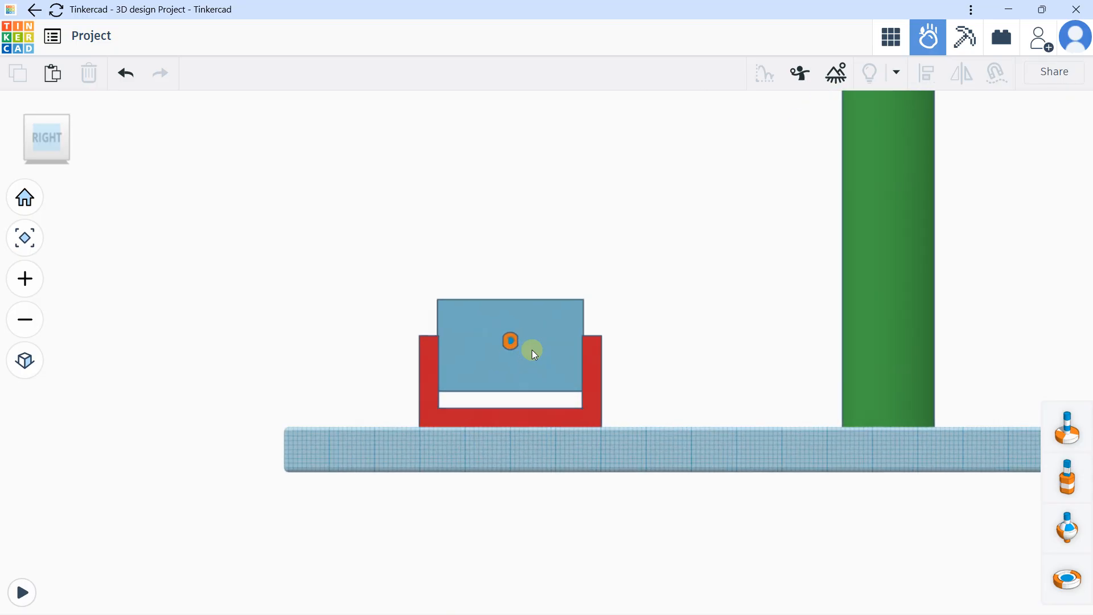
{"action": "left_click", "coordinate": [466, 302]}
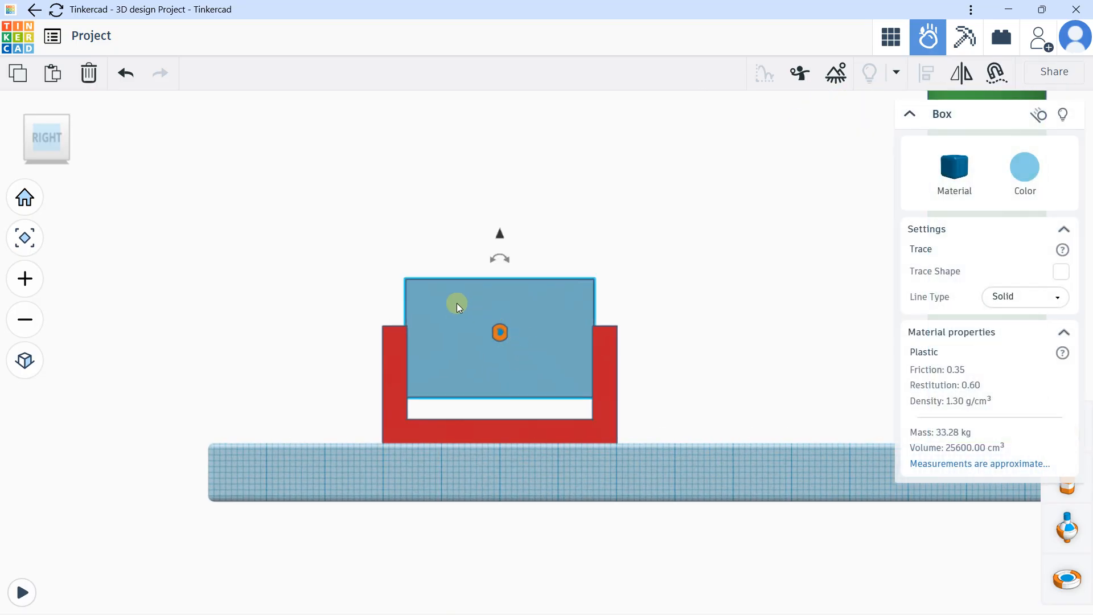
{"action": "right_click_drag", "start_coordinate": [419, 322], "coordinate": [435, 298]}
{"action": "scroll", "coordinate": [435, 298], "scroll_direction": "down", "scroll_amount": 8}
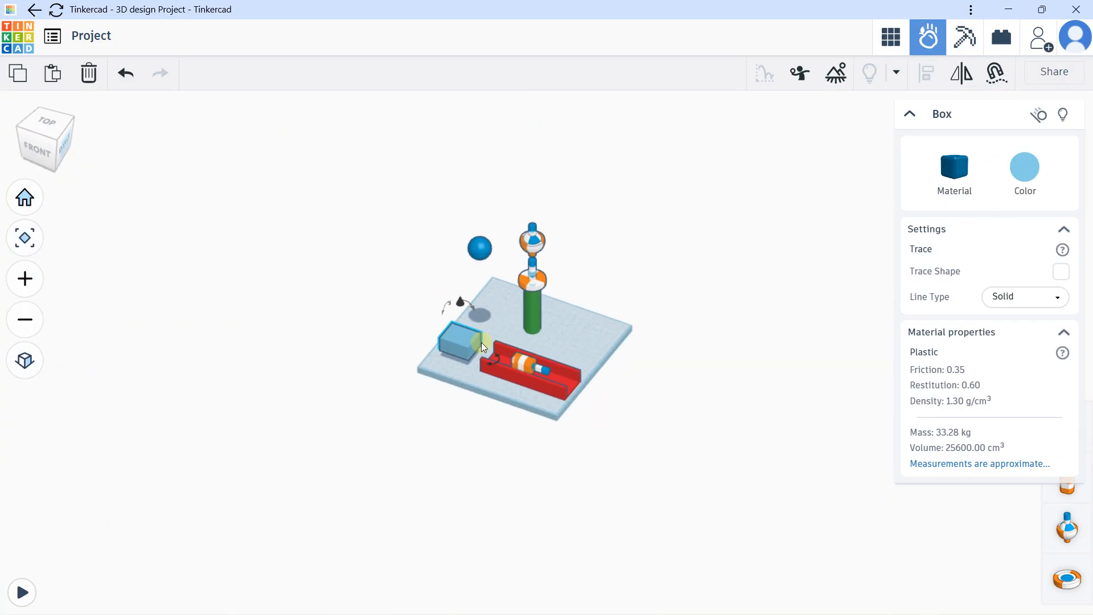
{"action": "scroll", "coordinate": [480, 343], "scroll_direction": "up", "scroll_amount": 5}
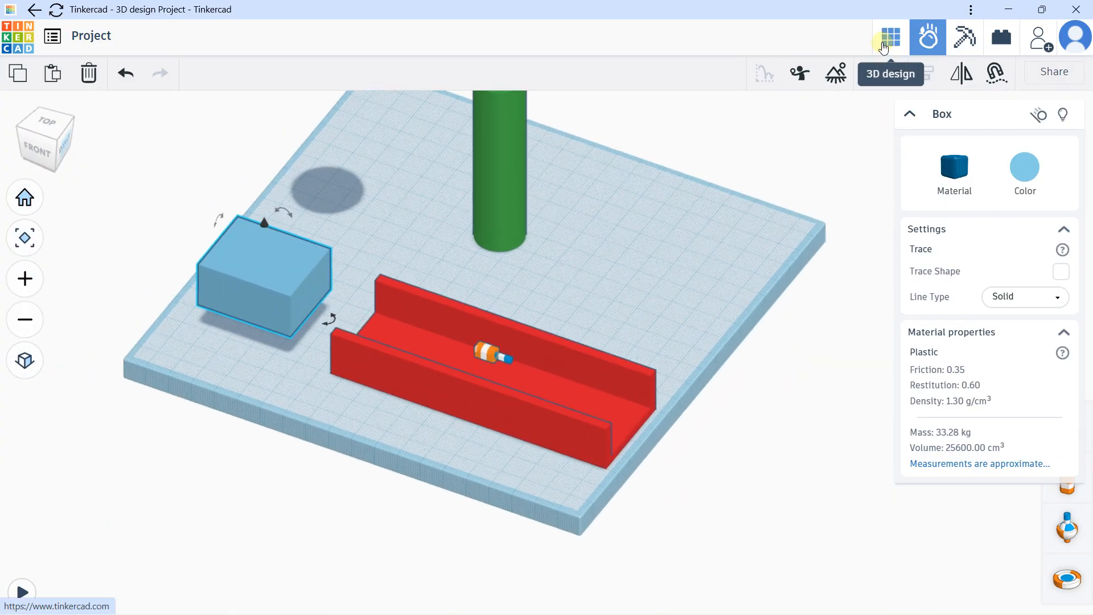
Step: Narrow the light blue box slightly from both long sides in the 3D design workspace
{"action": "left_click", "coordinate": [882, 48]}
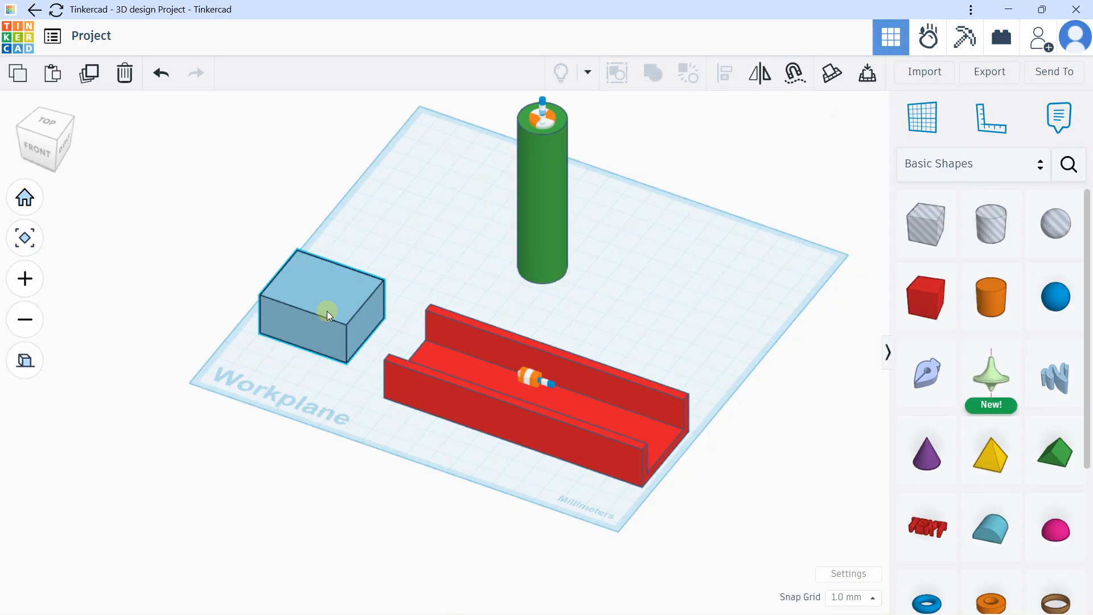
{"action": "left_click", "coordinate": [326, 311]}
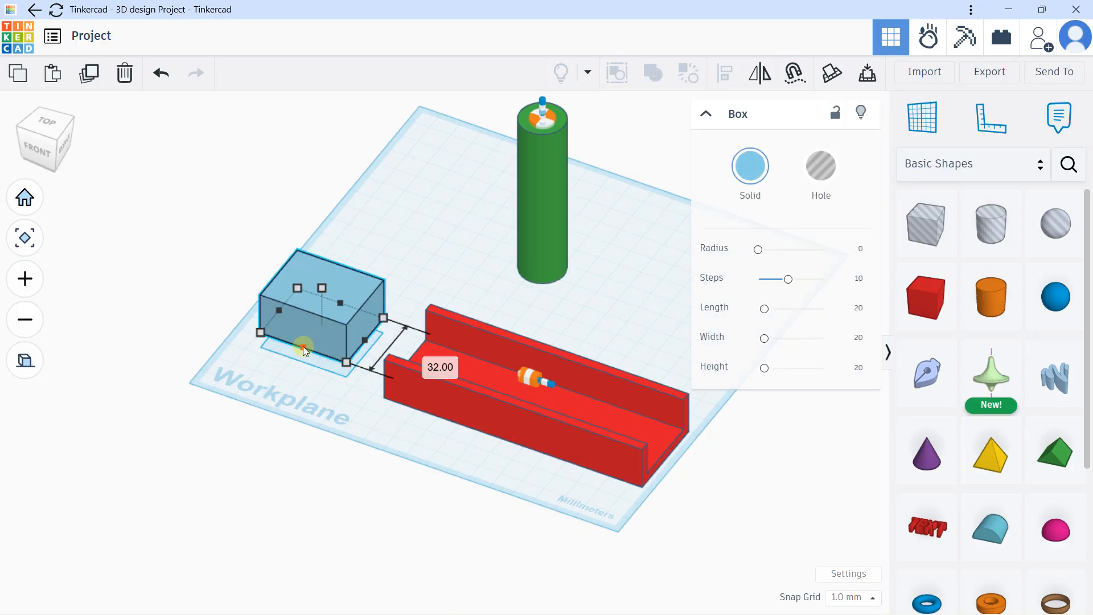
{"action": "left_click_drag", "start_coordinate": [303, 346], "coordinate": [303, 342]}
{"action": "right_click_drag", "start_coordinate": [284, 339], "coordinate": [193, 322]}
{"action": "right_click_drag", "start_coordinate": [393, 277], "coordinate": [318, 286]}
{"action": "scroll", "coordinate": [534, 255], "scroll_direction": "up", "scroll_amount": 2}
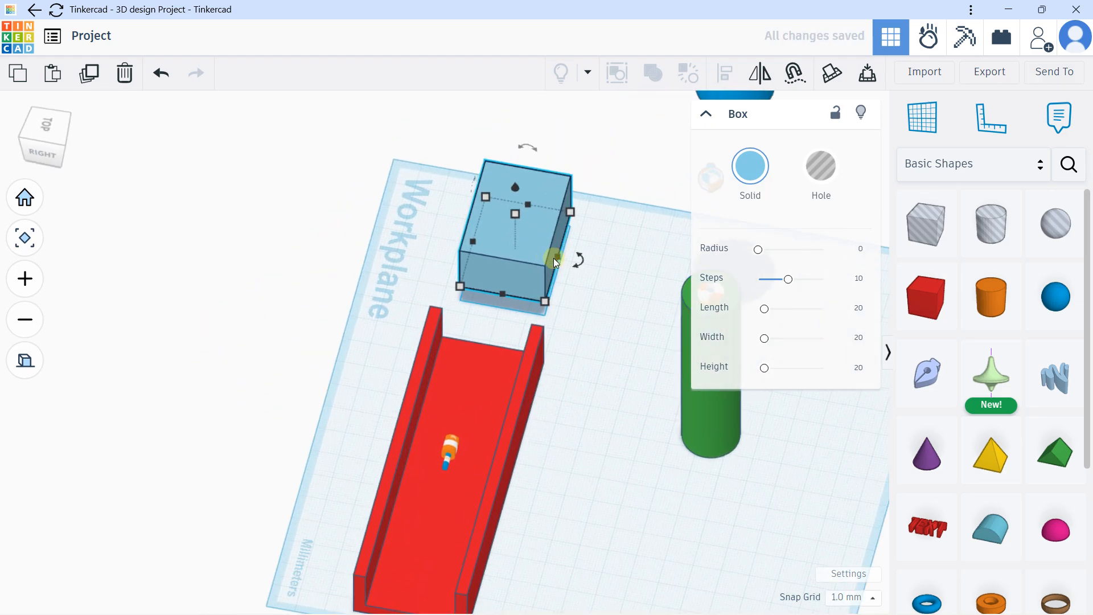
{"action": "left_click_drag", "start_coordinate": [561, 253], "coordinate": [556, 247]}
{"action": "right_click_drag", "start_coordinate": [466, 285], "coordinate": [717, 188]}
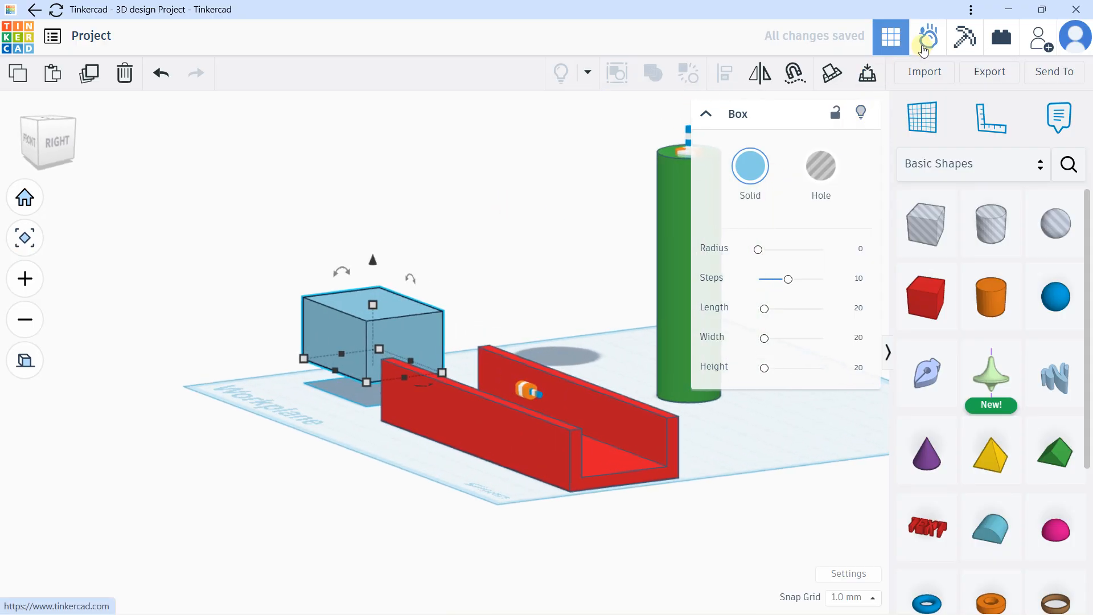
Step: Return to the physics workspace, simulate the narrowed box sliding through the red channel, and reset the scene
{"action": "left_click", "coordinate": [914, 41]}
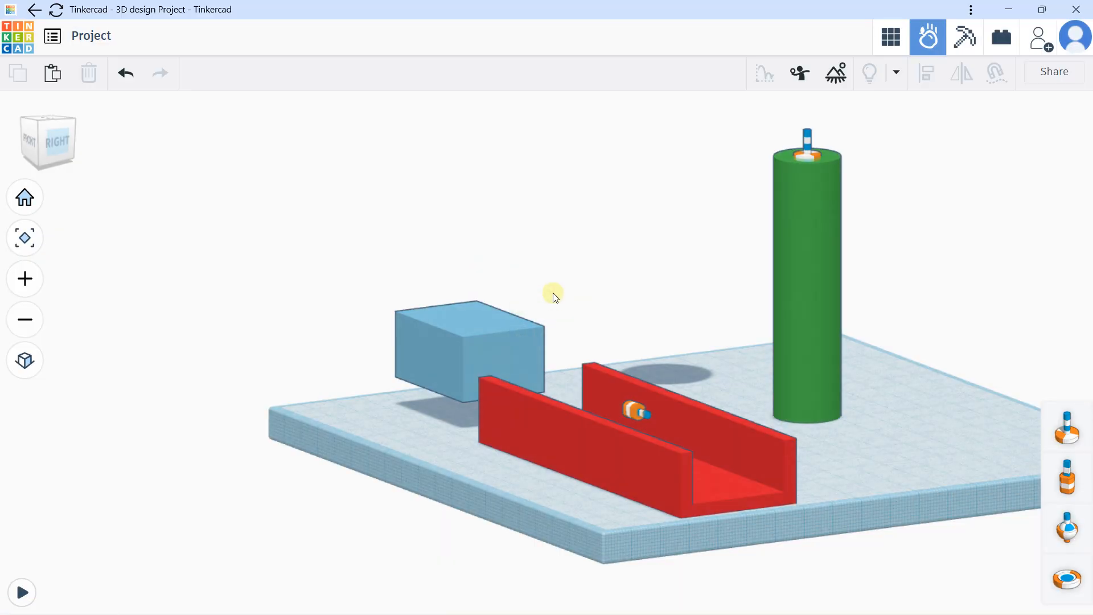
{"action": "left_click", "coordinate": [23, 592]}
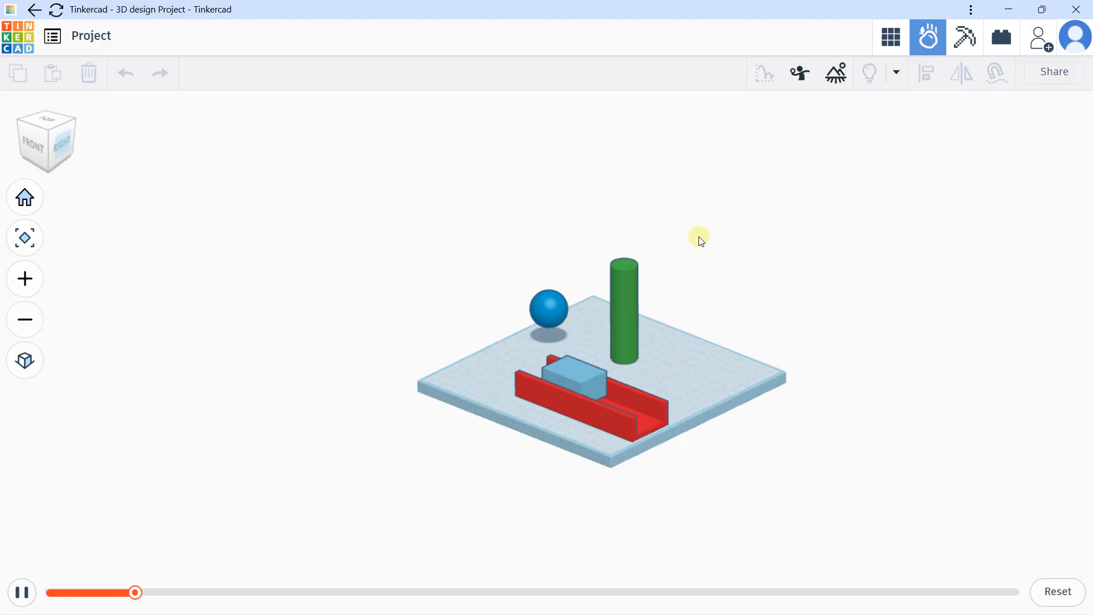
{"action": "scroll", "coordinate": [607, 363], "scroll_direction": "up", "scroll_amount": 3}
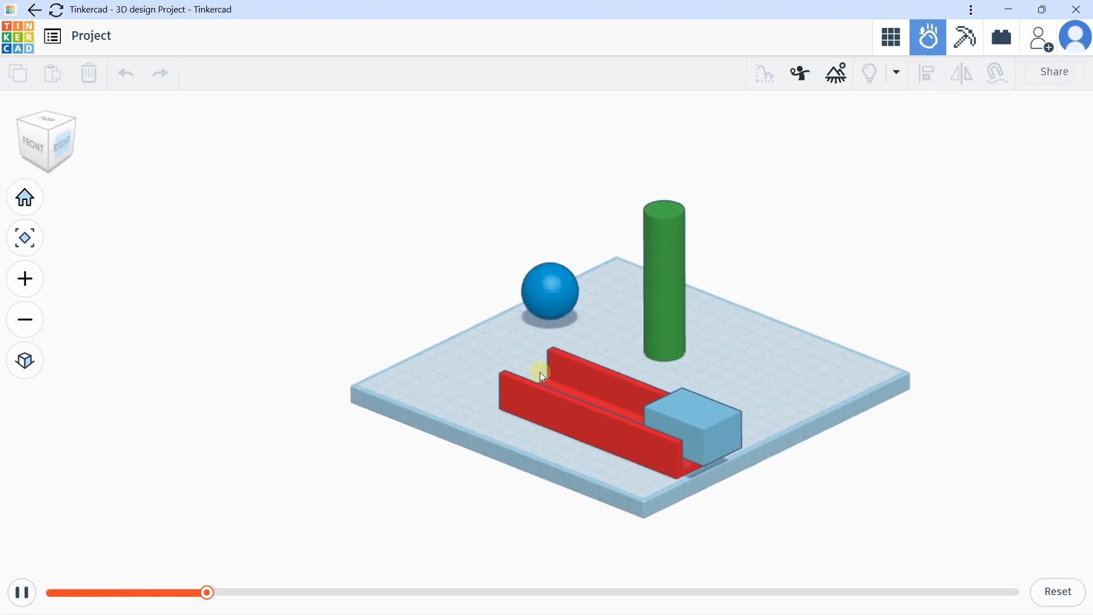
{"action": "right_click_drag", "start_coordinate": [540, 371], "coordinate": [720, 382]}
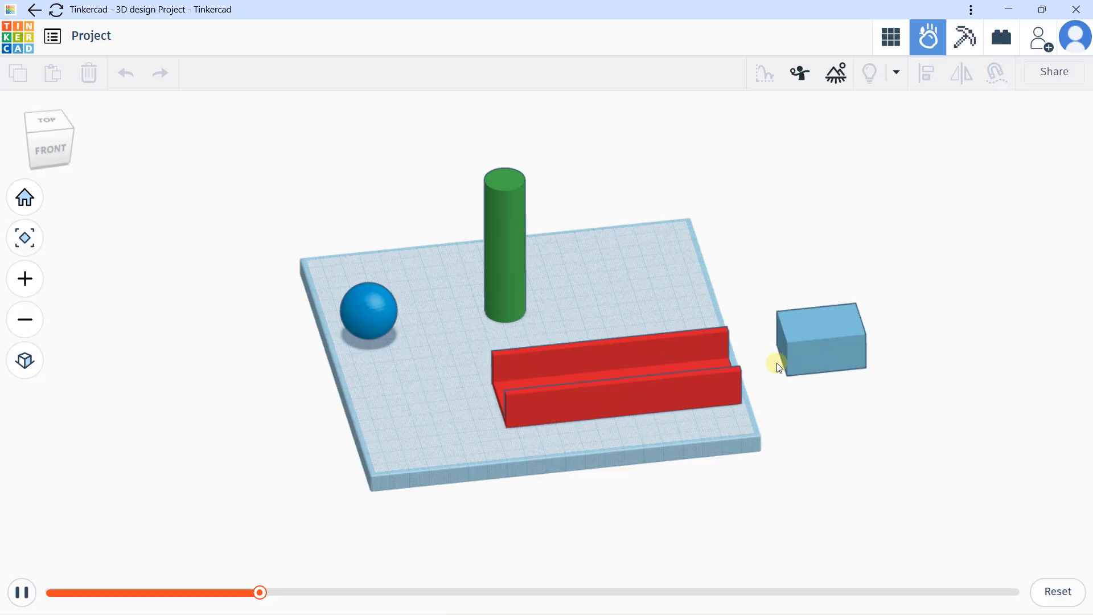
{"action": "left_click", "coordinate": [1057, 591]}
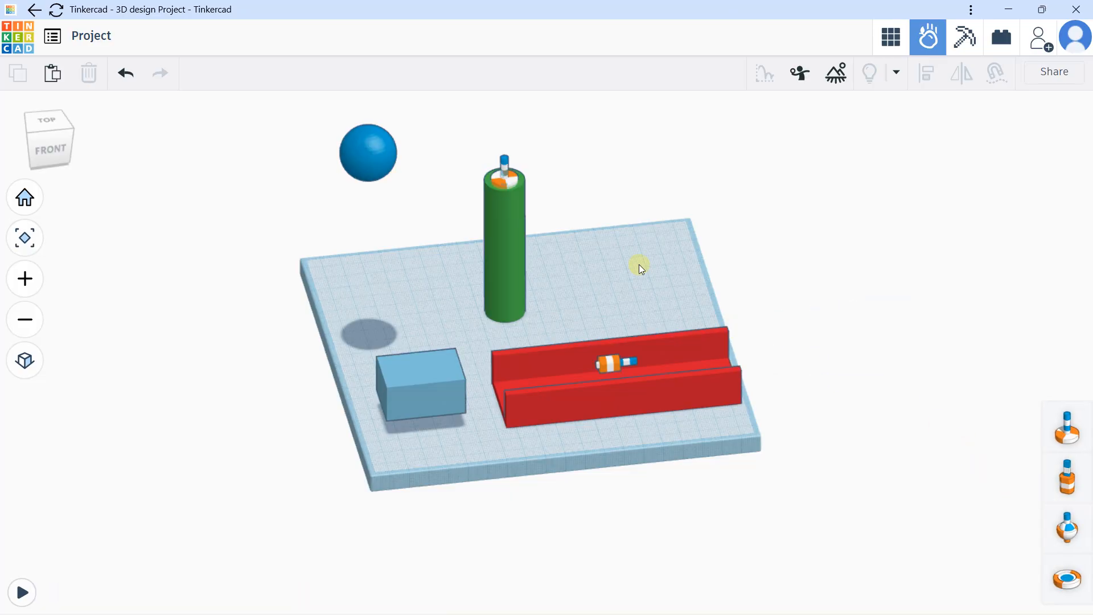
Step: Place a tracer on the blue sphere, then simulate its fall with the trace and reset the scene
{"action": "left_click", "coordinate": [1061, 579]}
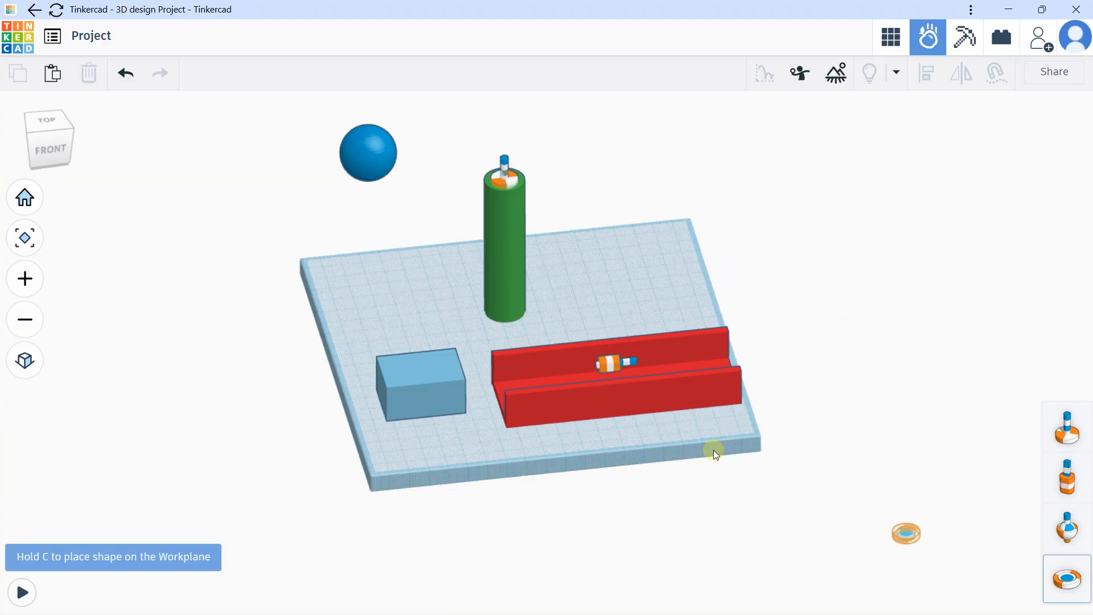
{"action": "left_click", "coordinate": [365, 140]}
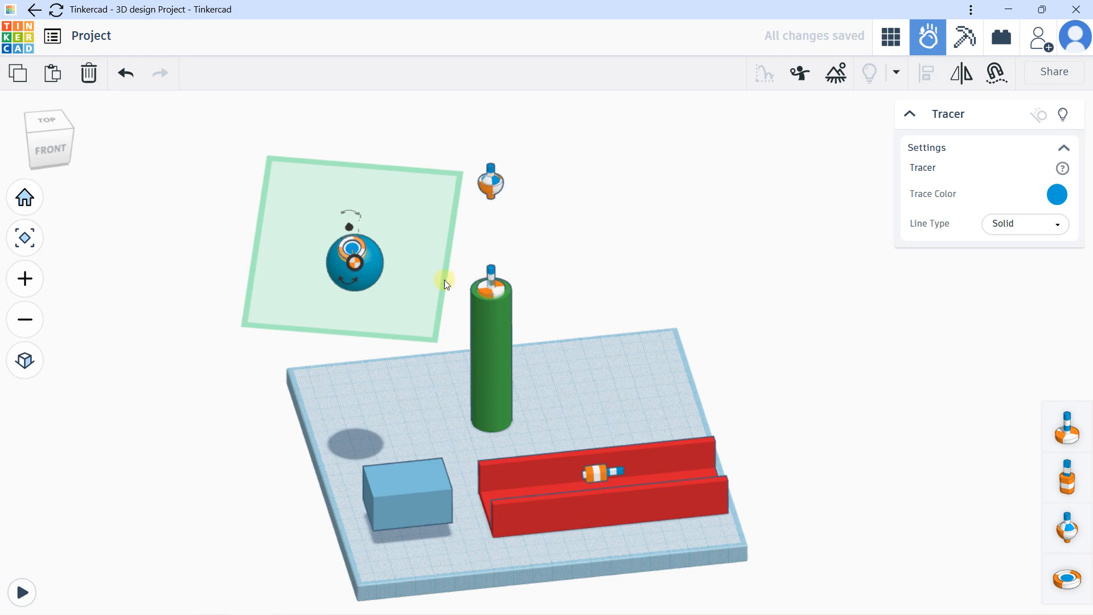
{"action": "left_click", "coordinate": [22, 593]}
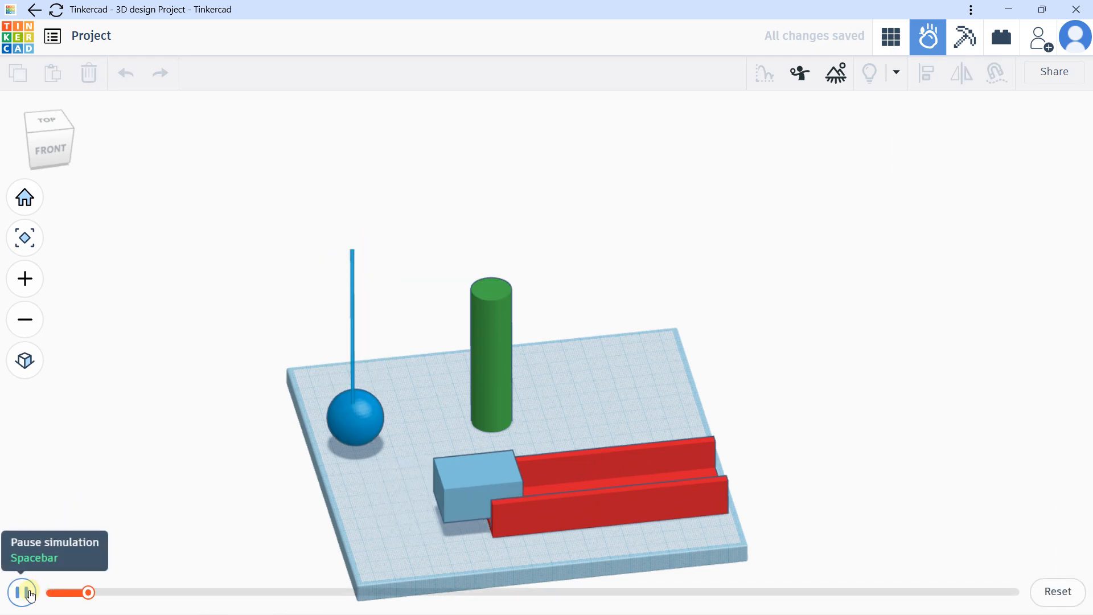
{"action": "left_click", "coordinate": [22, 592]}
{"action": "left_click", "coordinate": [1065, 594]}
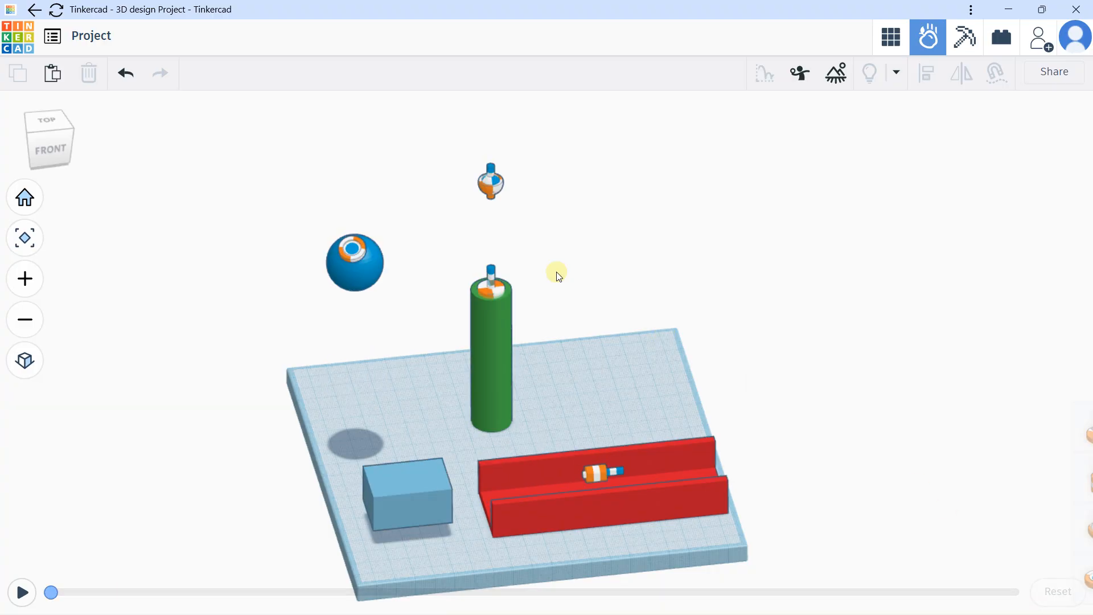
Step: Connect the green cylinder's axle connector to the blue sphere, then simulate the traced orbit, pause it and reset the scene
{"action": "left_click", "coordinate": [492, 287]}
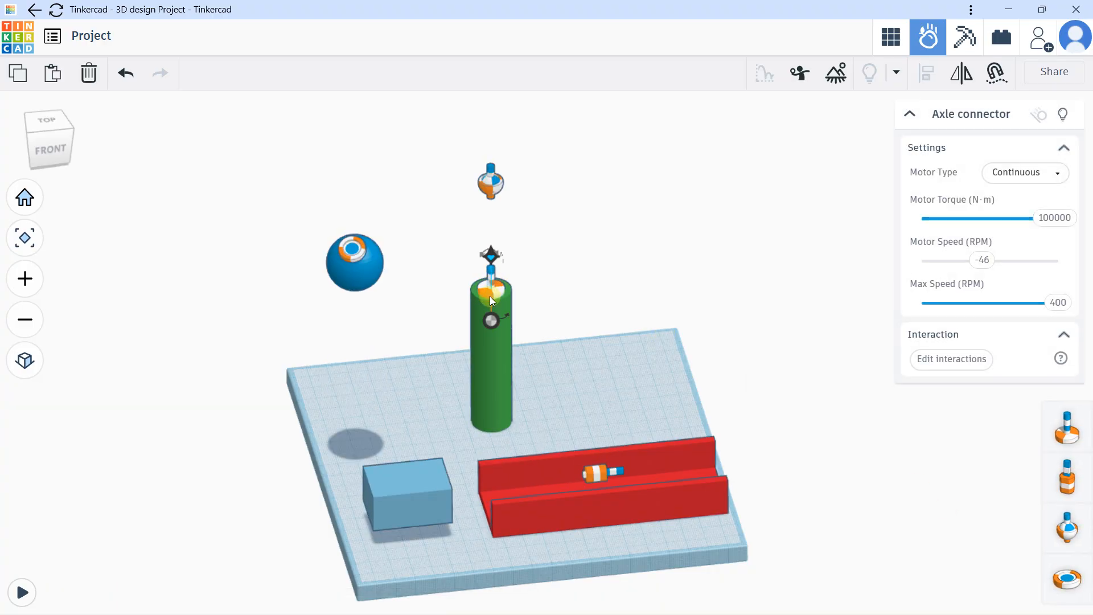
{"action": "left_click_drag", "start_coordinate": [490, 315], "coordinate": [360, 274]}
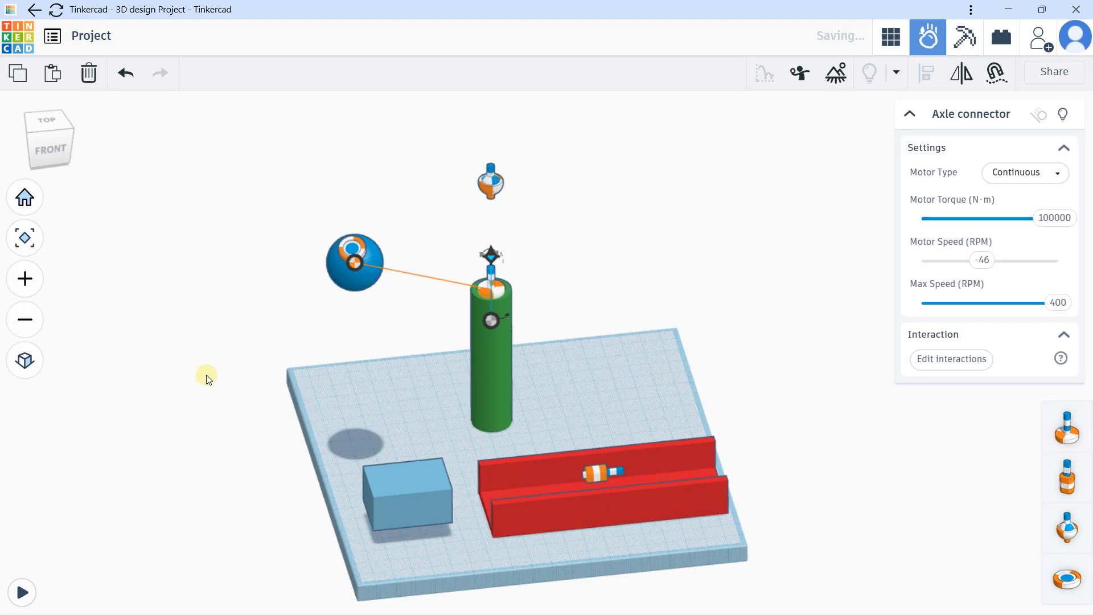
{"action": "left_click", "coordinate": [21, 592]}
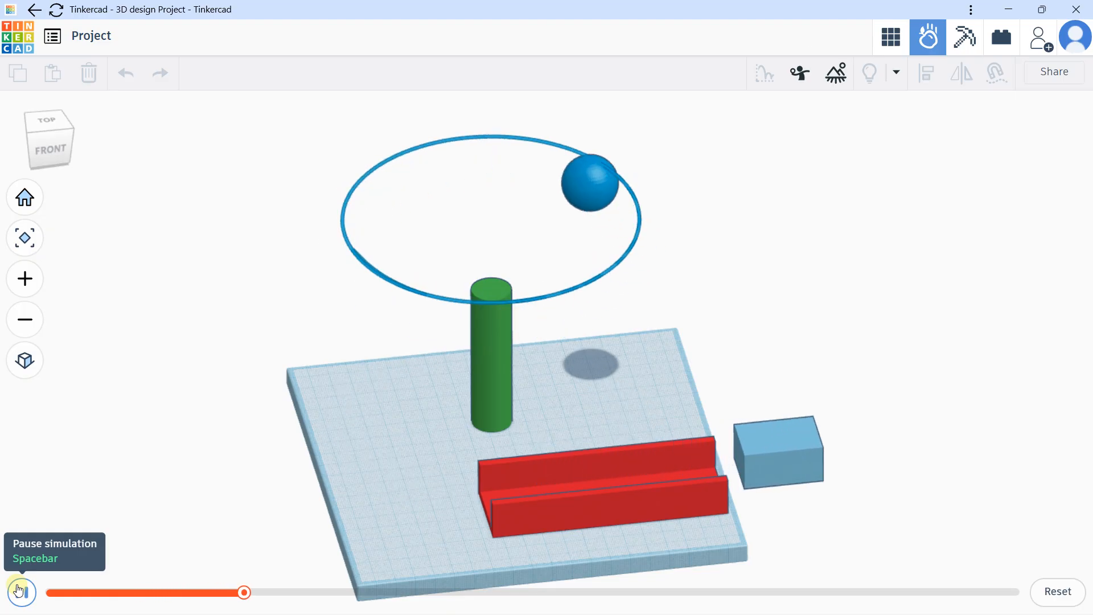
{"action": "left_click", "coordinate": [21, 592]}
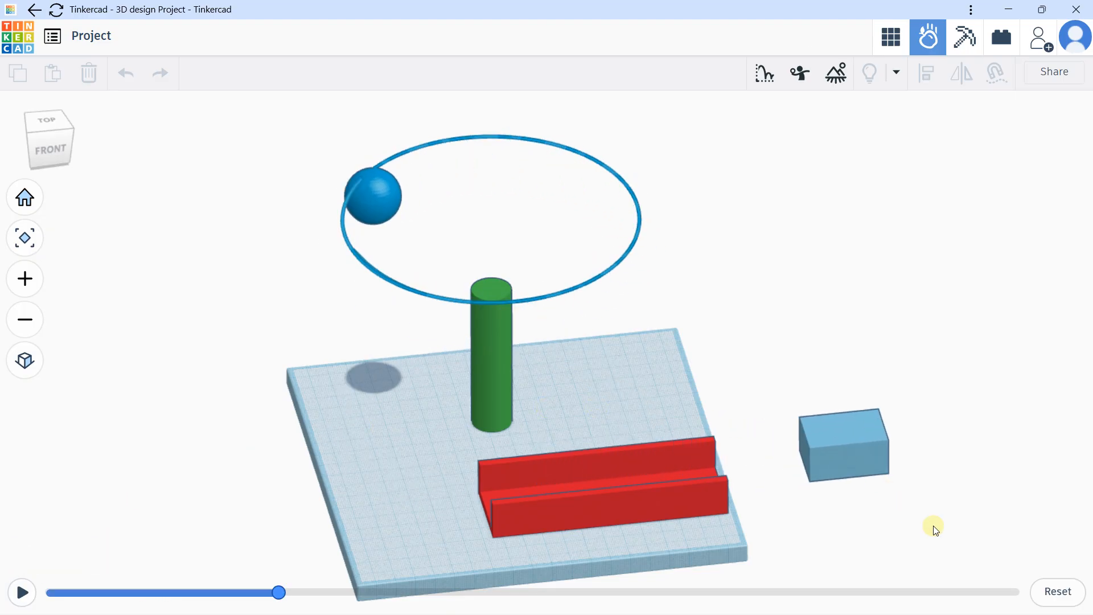
{"action": "left_click", "coordinate": [1048, 589]}
Step: Delete all the shapes and connectors from the physics scene together, leaving only the base plate
{"action": "scroll", "coordinate": [452, 249], "scroll_direction": "down", "scroll_amount": 2}
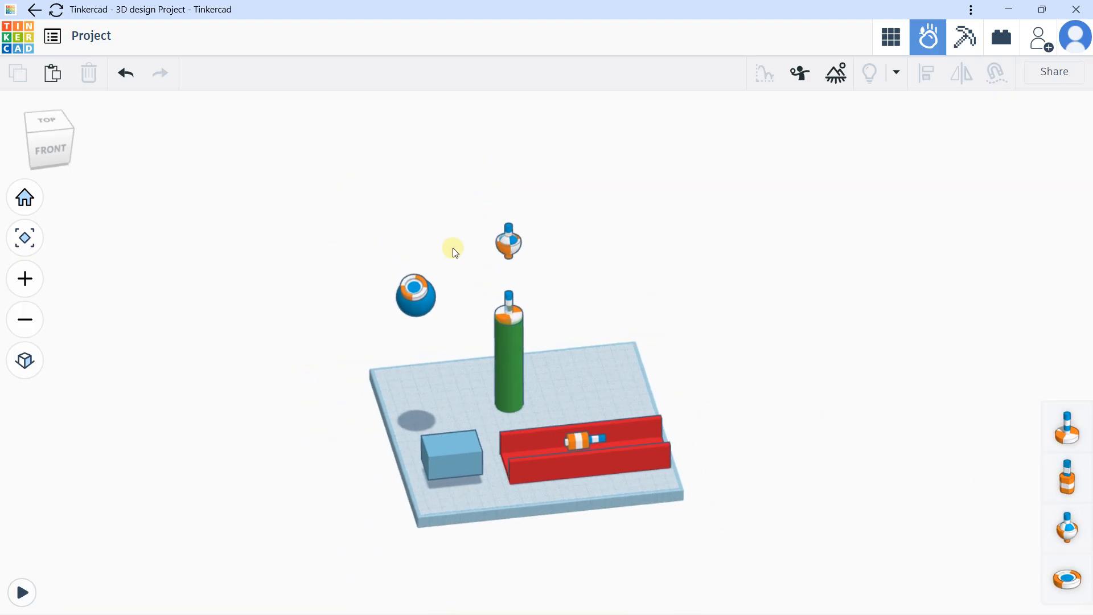
{"action": "scroll", "coordinate": [454, 252], "scroll_direction": "down", "scroll_amount": 2}
{"action": "left_click_drag", "start_coordinate": [278, 183], "coordinate": [738, 548]}
{"action": "right_click_drag", "start_coordinate": [674, 493], "coordinate": [684, 470]}
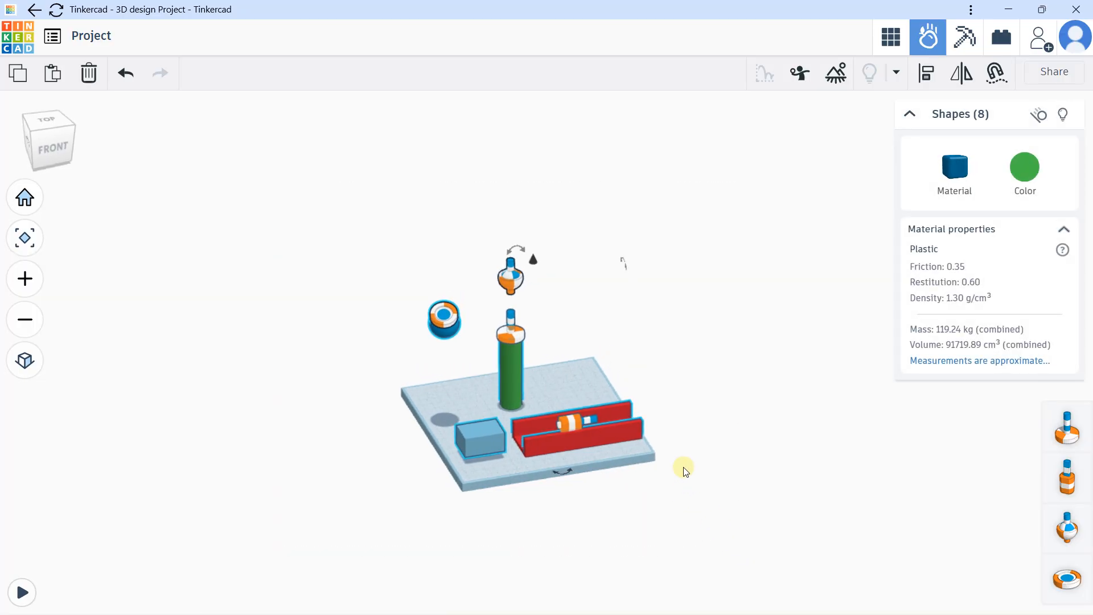
{"action": "key", "text": "Delete"}
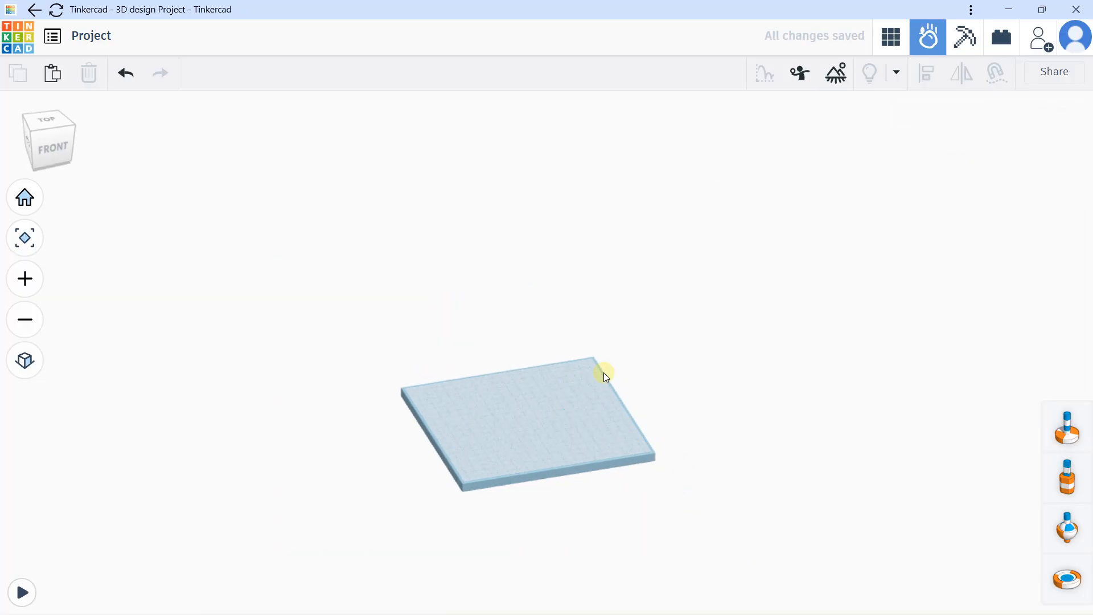
Step: Return to the 3D design workspace and set the empty workplane's view to perspective
{"action": "left_click", "coordinate": [899, 45]}
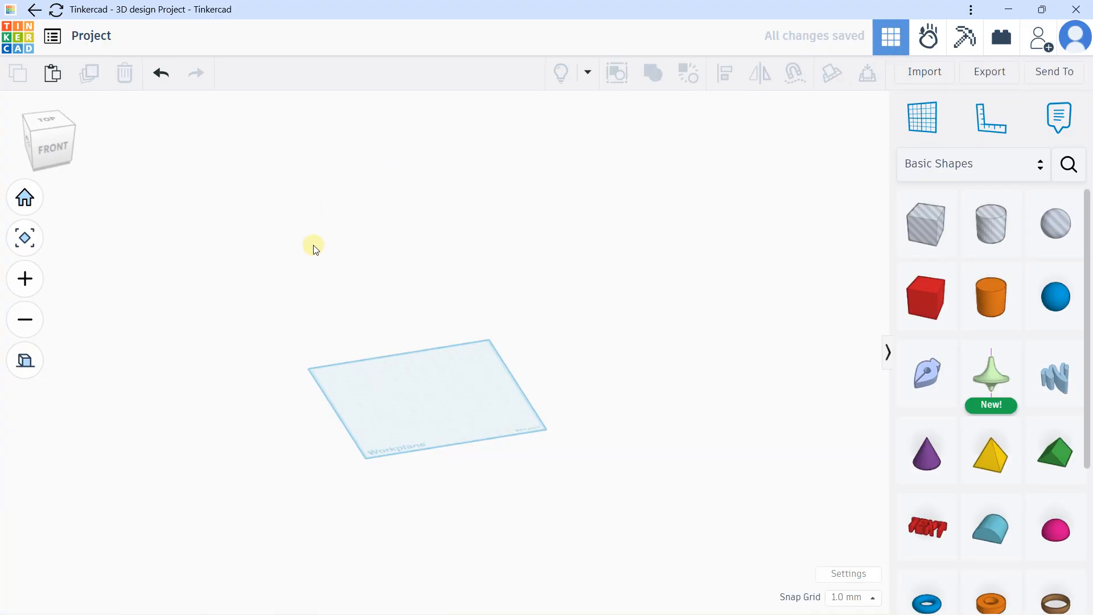
{"action": "left_click", "coordinate": [24, 359]}
{"action": "left_click", "coordinate": [25, 361]}
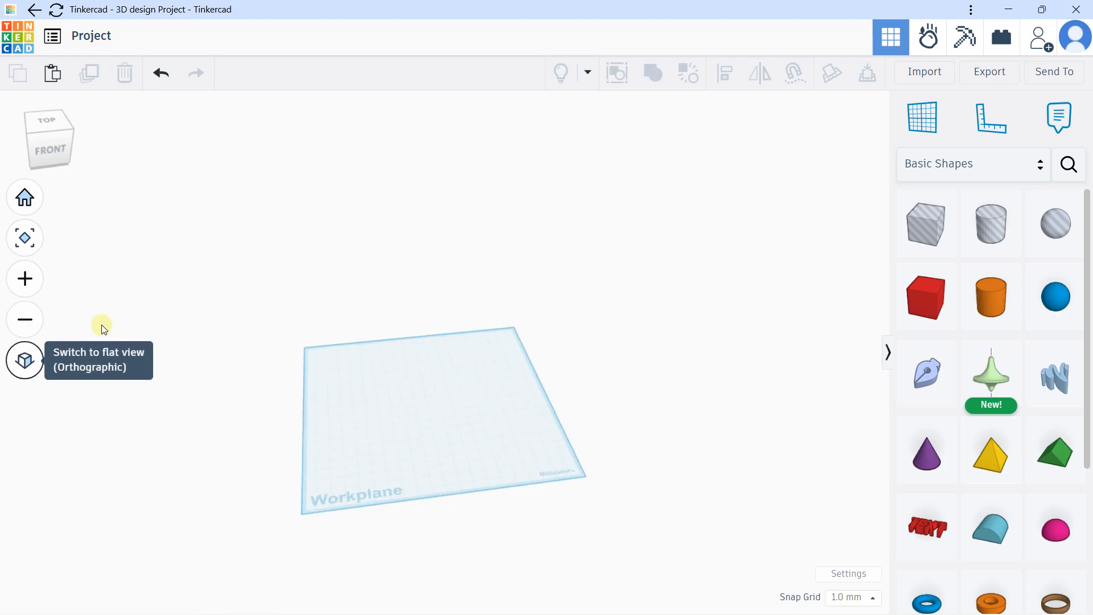